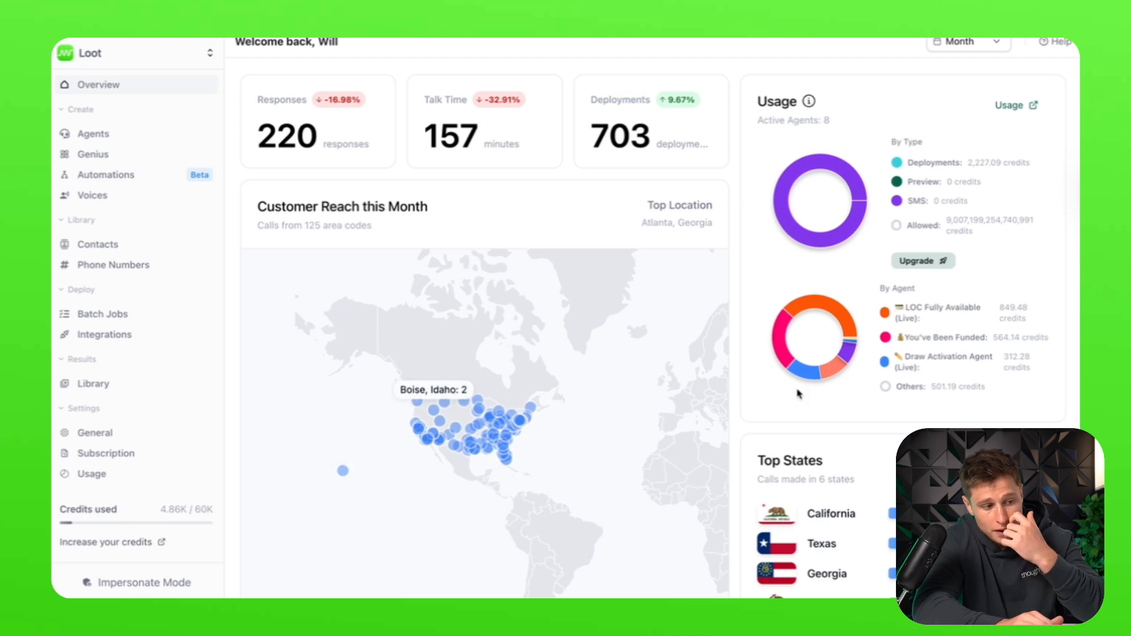
Step: Review the overview dashboard's usage by agent, customer reach map and top states
{"action": "scroll", "coordinate": [412, 398], "scroll_direction": "down", "scroll_amount": 1}
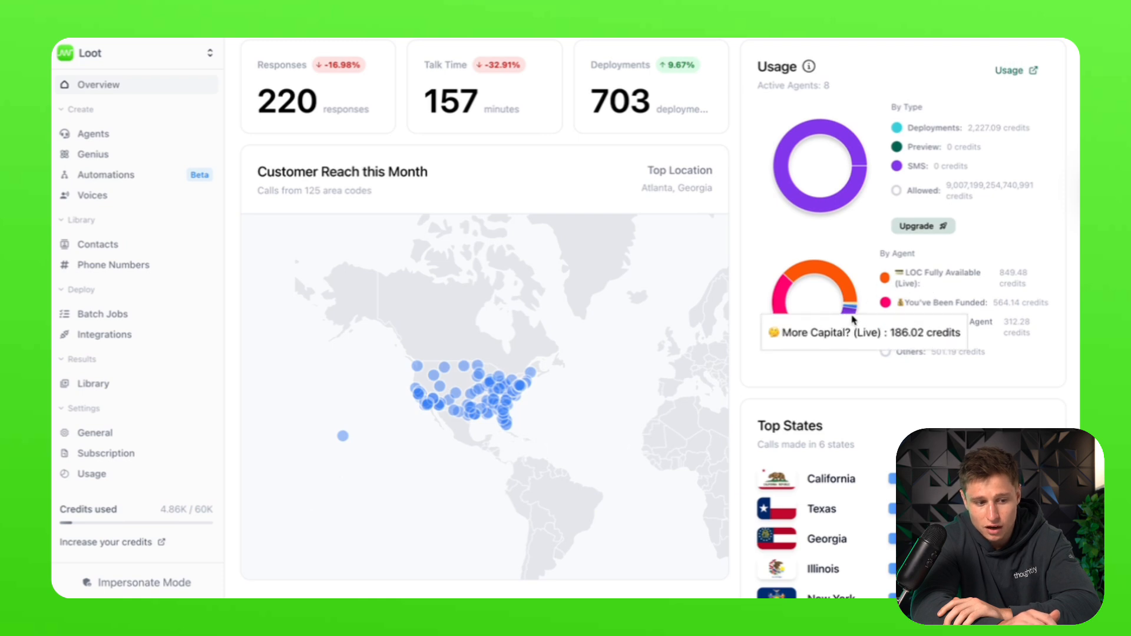
{"action": "mouse_move", "coordinate": [859, 164]}
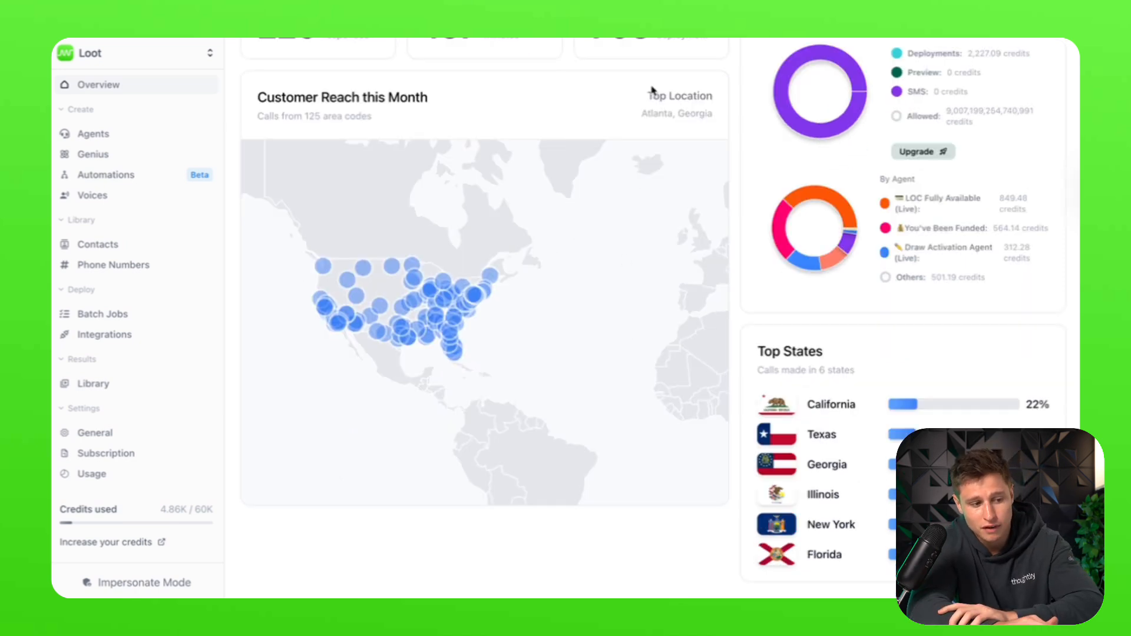
{"action": "scroll", "coordinate": [652, 90], "scroll_direction": "up", "scroll_amount": 3}
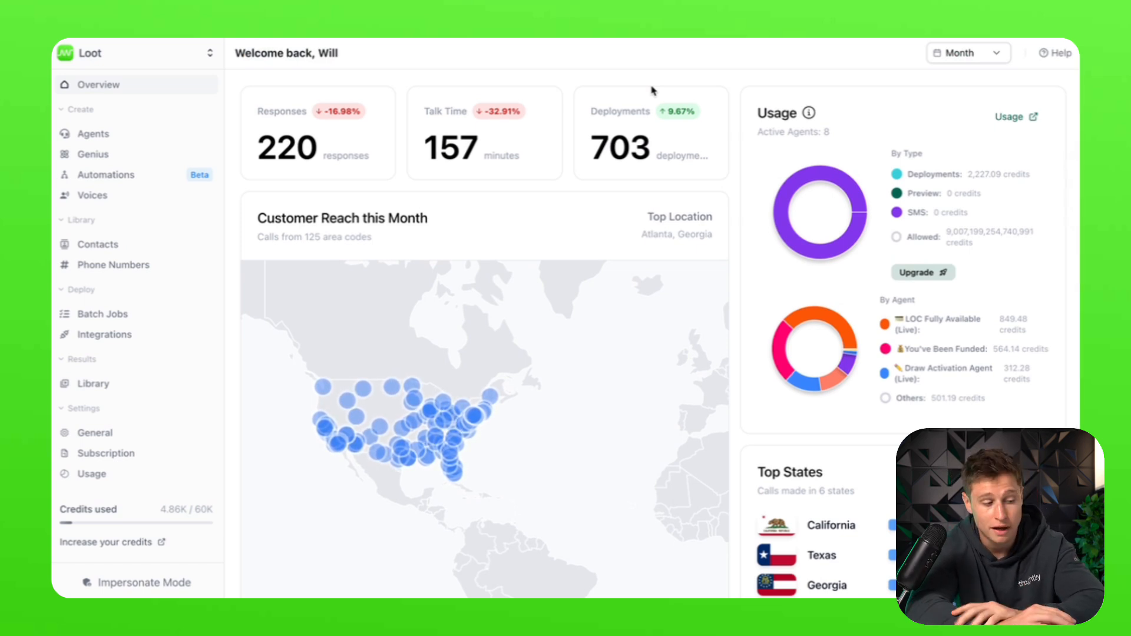
Step: Open the You've Been Funded(Live) agent from the agents list and bring its conversation flow into view
{"action": "left_click", "coordinate": [135, 136]}
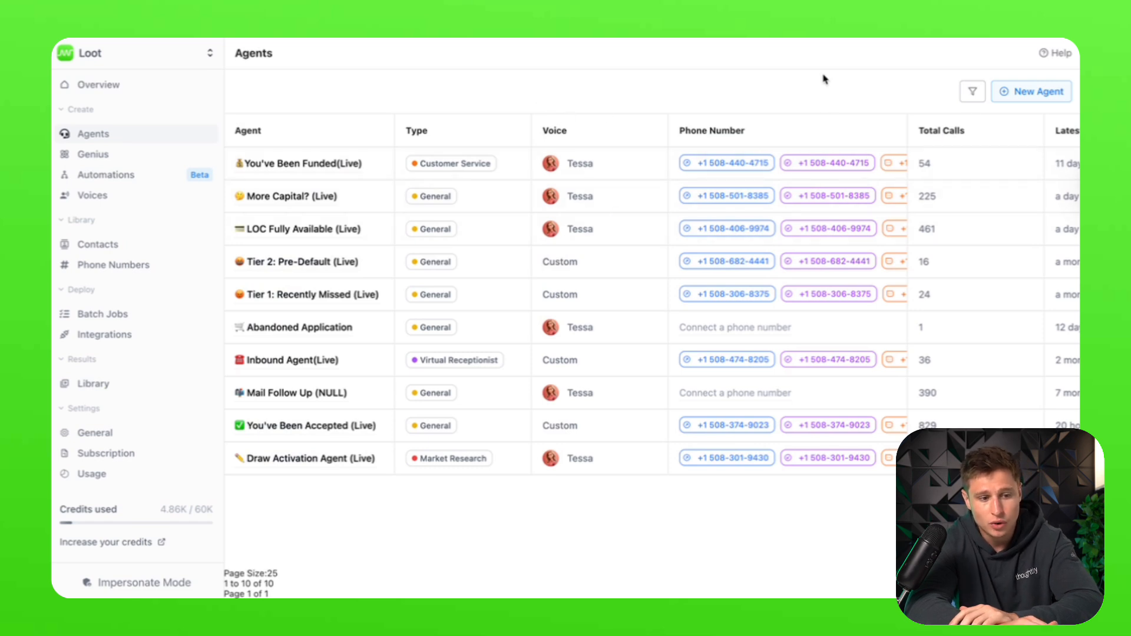
{"action": "left_click", "coordinate": [973, 94]}
{"action": "left_click", "coordinate": [975, 93]}
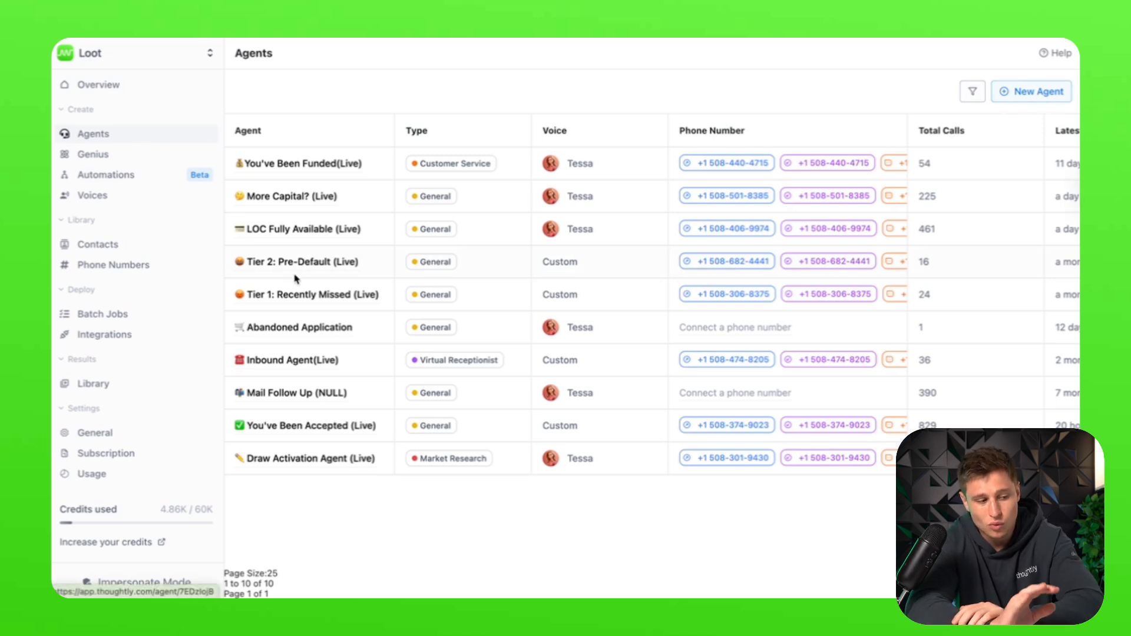
{"action": "left_click", "coordinate": [338, 176]}
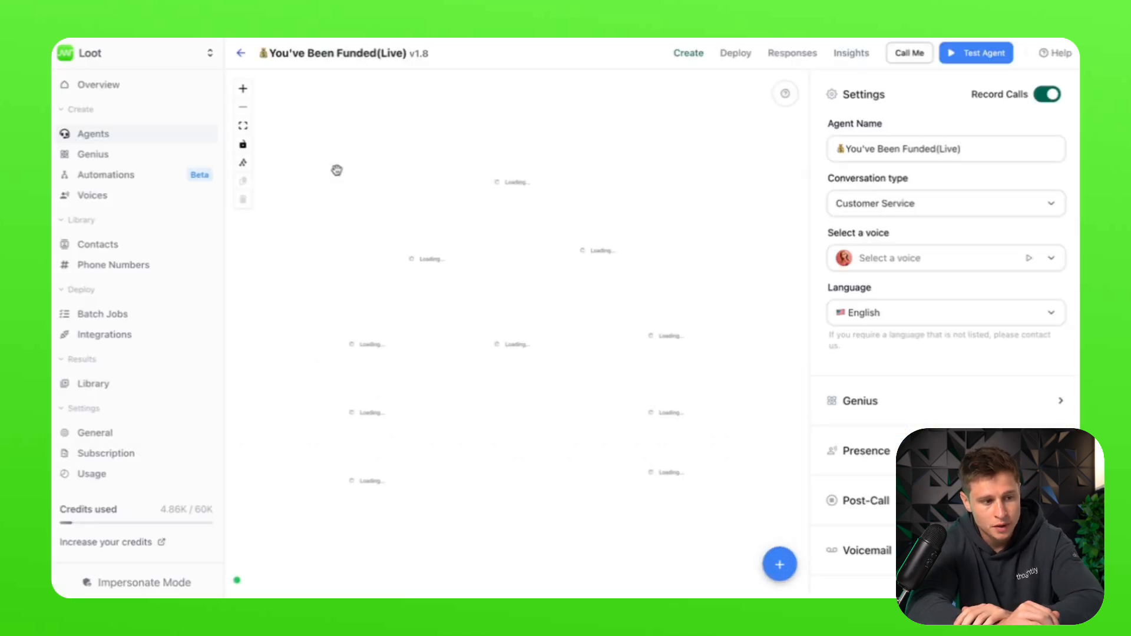
{"action": "left_click_drag", "start_coordinate": [582, 387], "coordinate": [577, 465]}
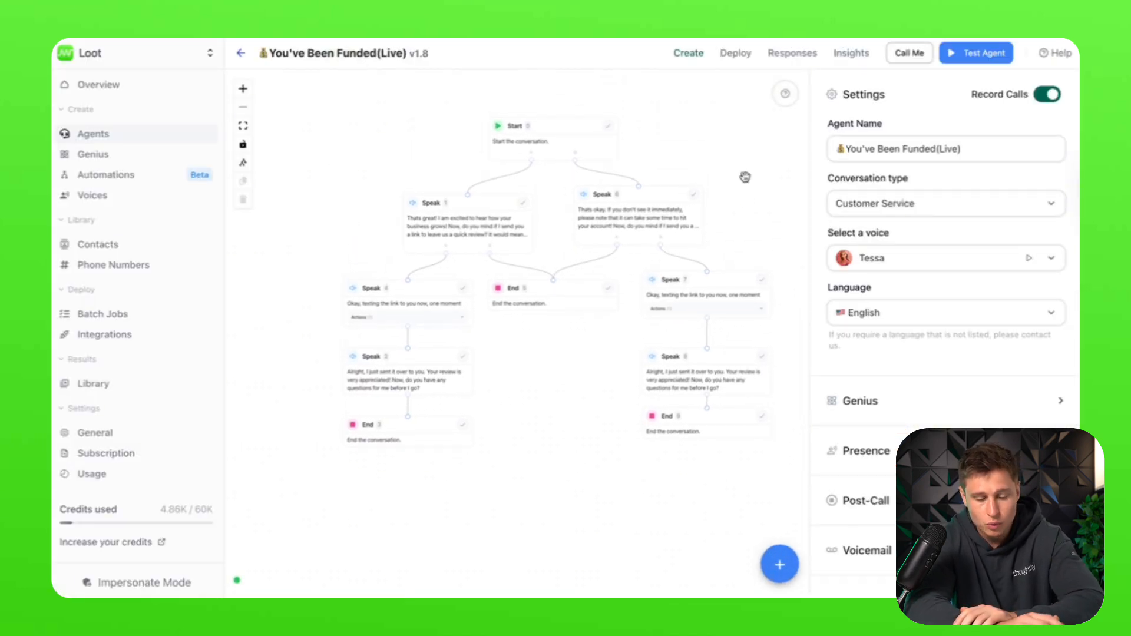
{"action": "left_click_drag", "start_coordinate": [745, 177], "coordinate": [737, 196]}
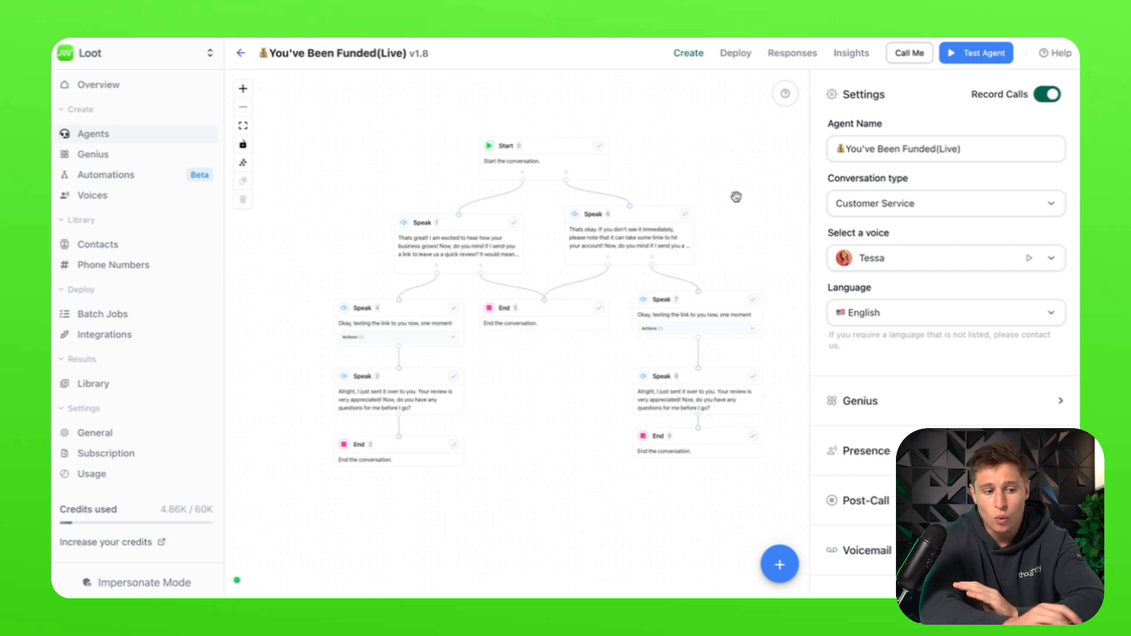
Step: Open the Start node and examine its greeting instructions and the outcomes that branch the conversation
{"action": "left_click", "coordinate": [573, 159]}
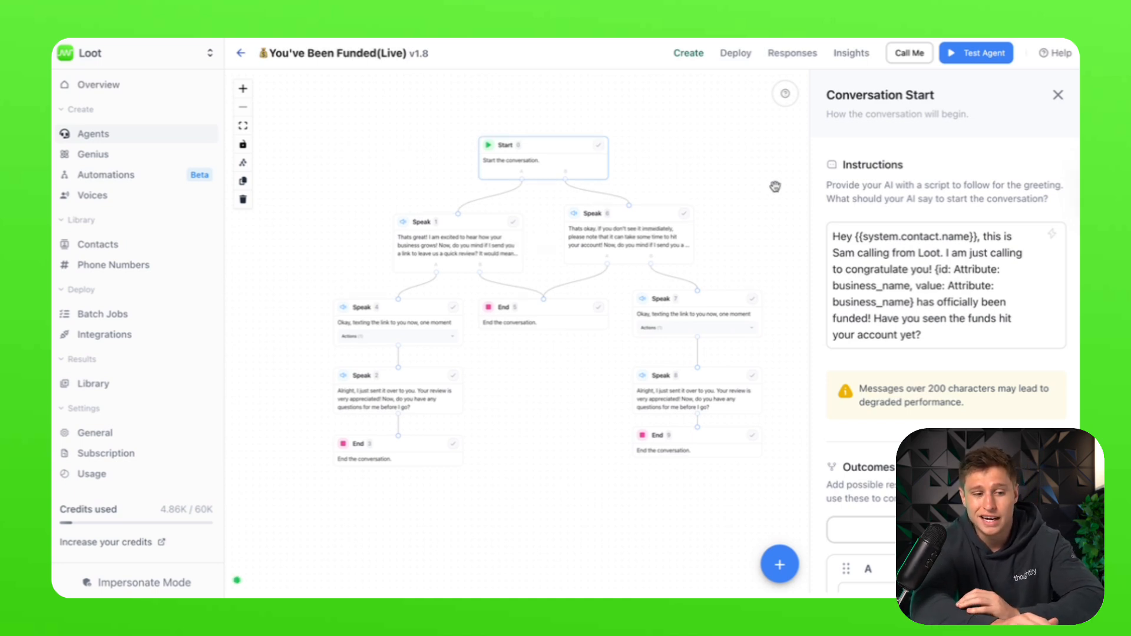
{"action": "left_click", "coordinate": [1058, 95]}
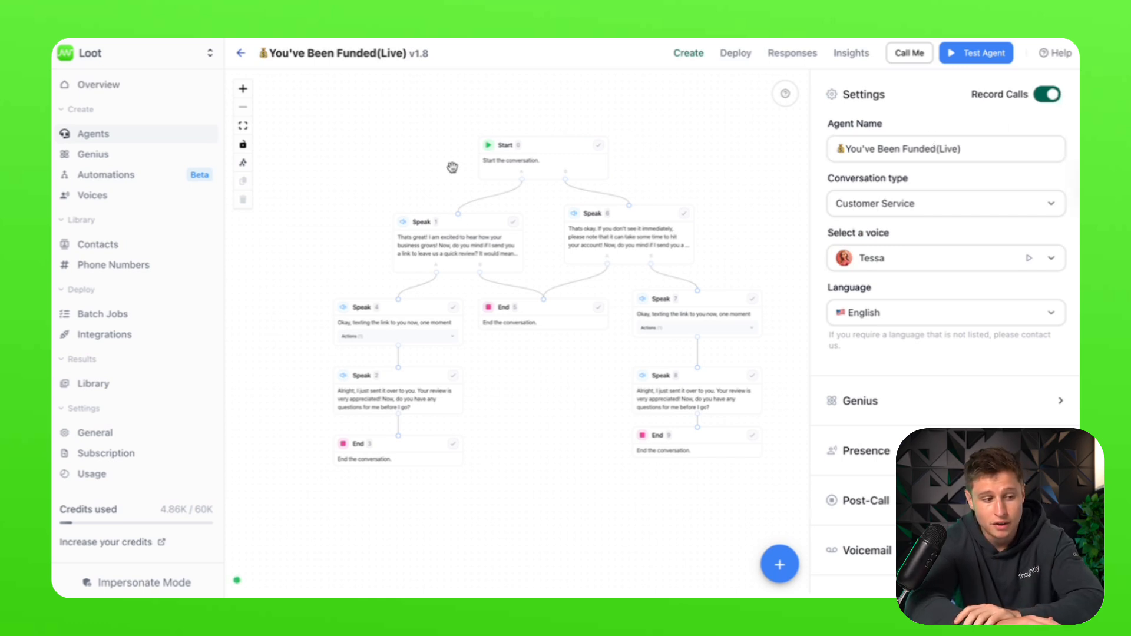
{"action": "left_click", "coordinate": [549, 157]}
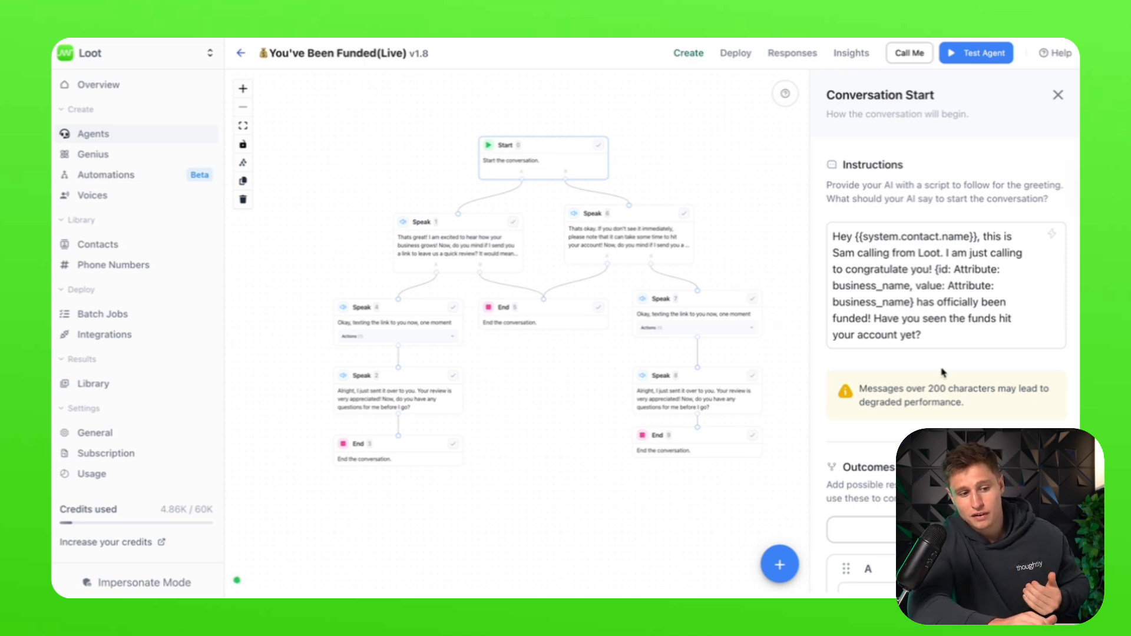
{"action": "scroll", "coordinate": [943, 372], "scroll_direction": "down", "scroll_amount": 5}
{"action": "scroll", "coordinate": [943, 372], "scroll_direction": "down", "scroll_amount": 1}
{"action": "scroll", "coordinate": [952, 341], "scroll_direction": "up", "scroll_amount": 2}
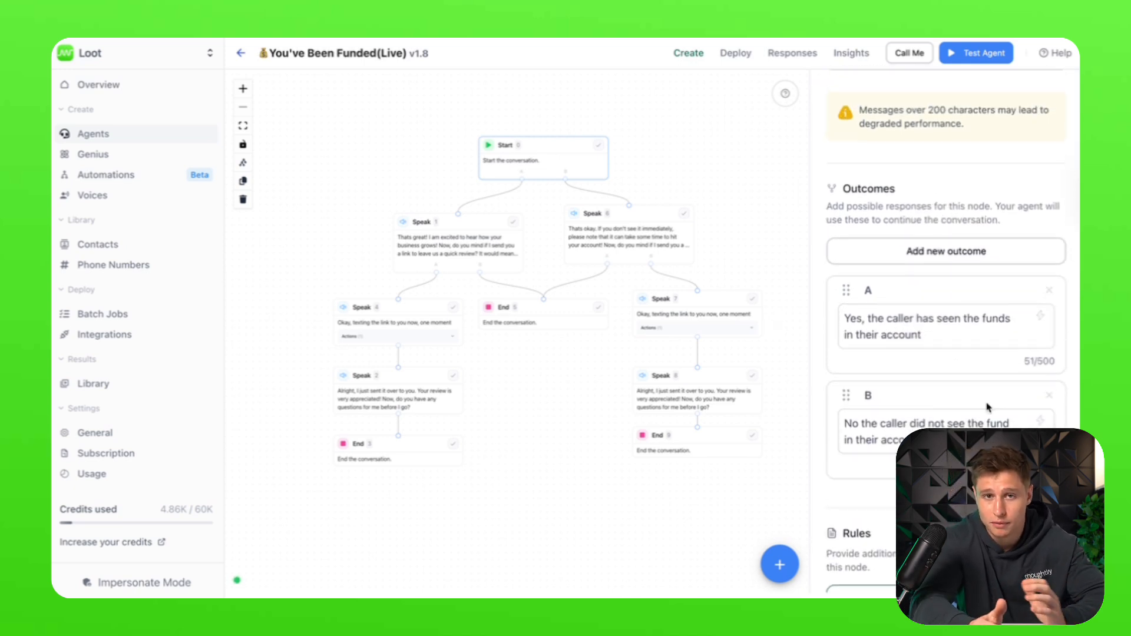
{"action": "scroll", "coordinate": [1002, 330], "scroll_direction": "up", "scroll_amount": 5}
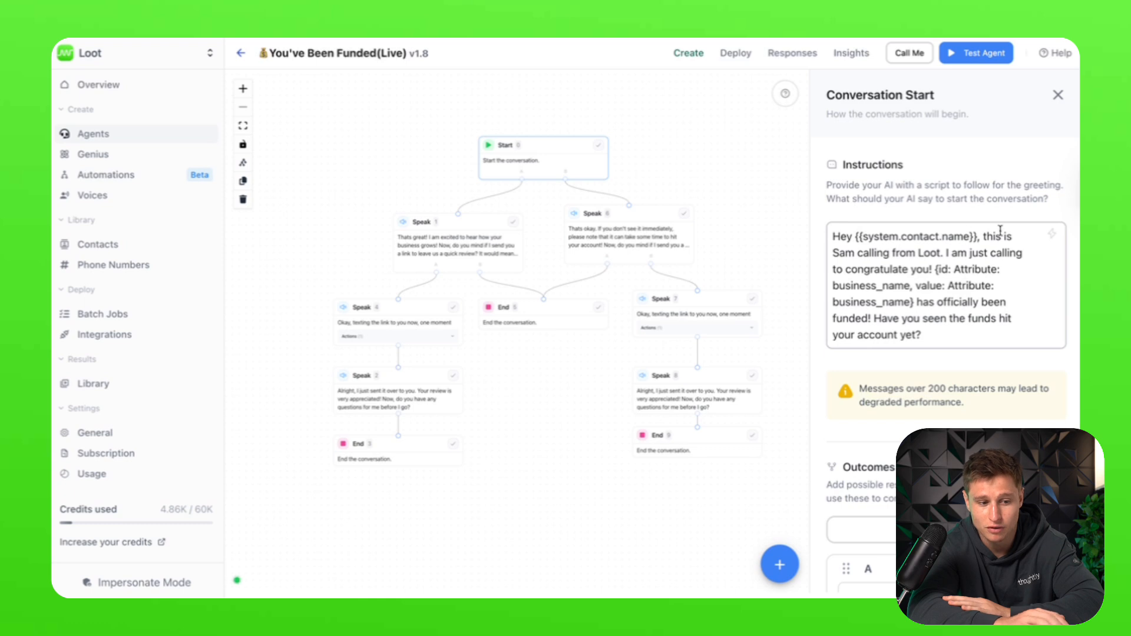
{"action": "scroll", "coordinate": [925, 330], "scroll_direction": "down", "scroll_amount": 2}
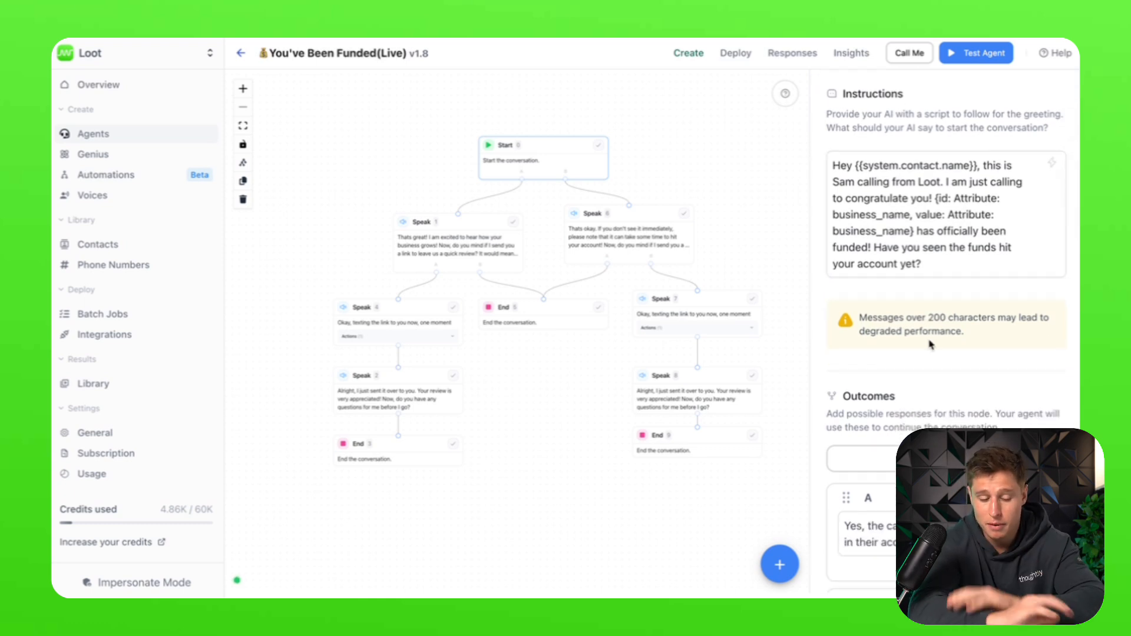
{"action": "scroll", "coordinate": [947, 283], "scroll_direction": "down", "scroll_amount": 1}
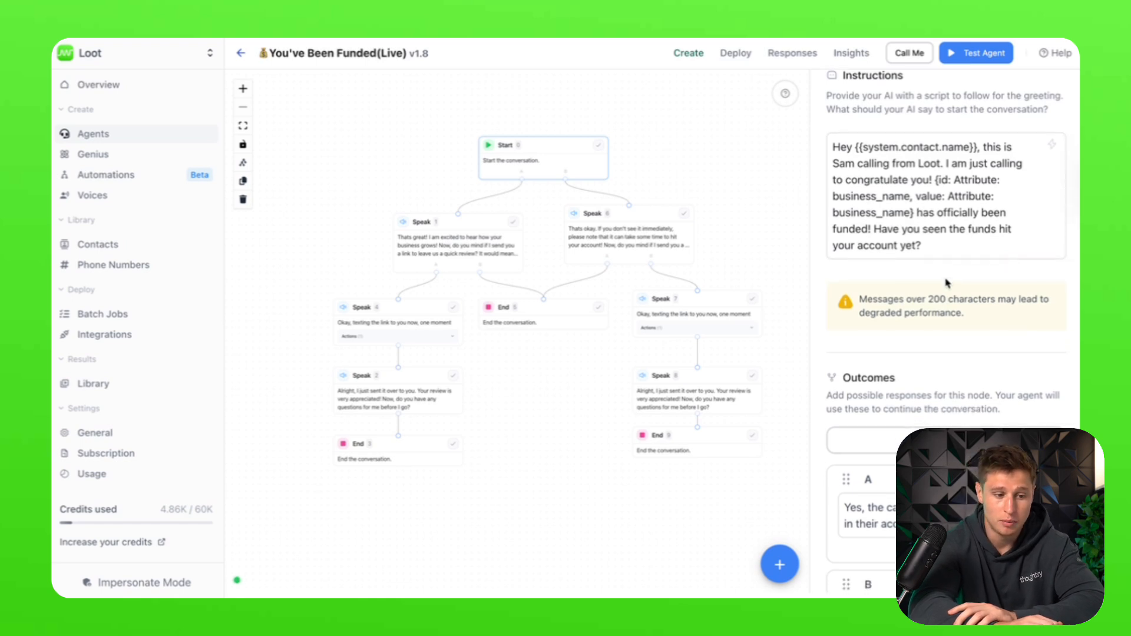
{"action": "scroll", "coordinate": [988, 415], "scroll_direction": "down", "scroll_amount": 1}
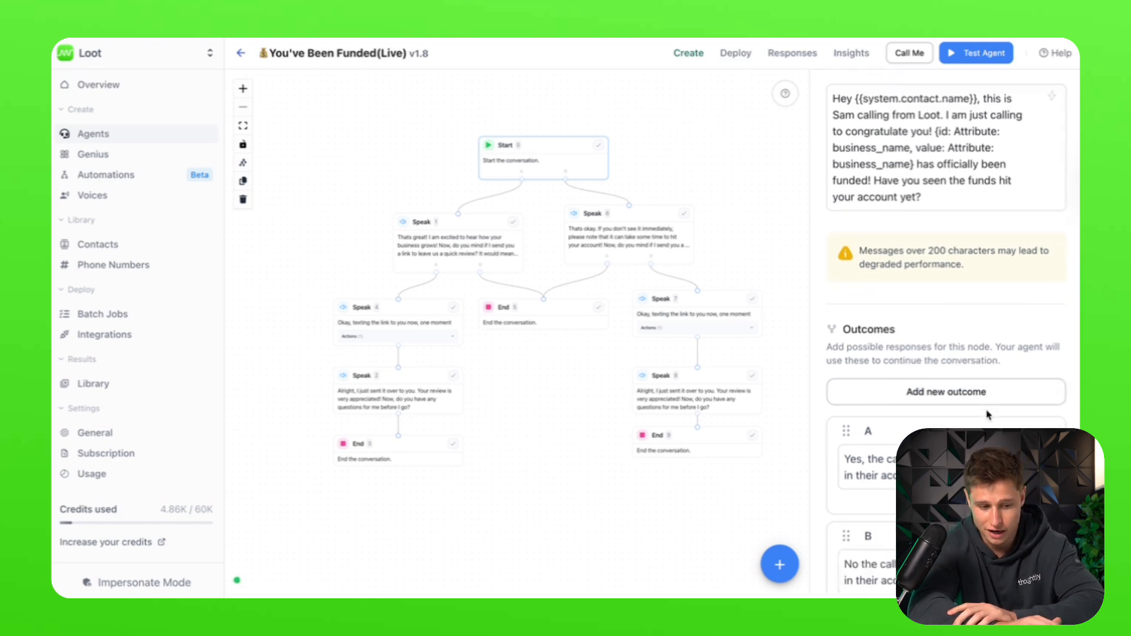
{"action": "scroll", "coordinate": [988, 415], "scroll_direction": "down", "scroll_amount": 2}
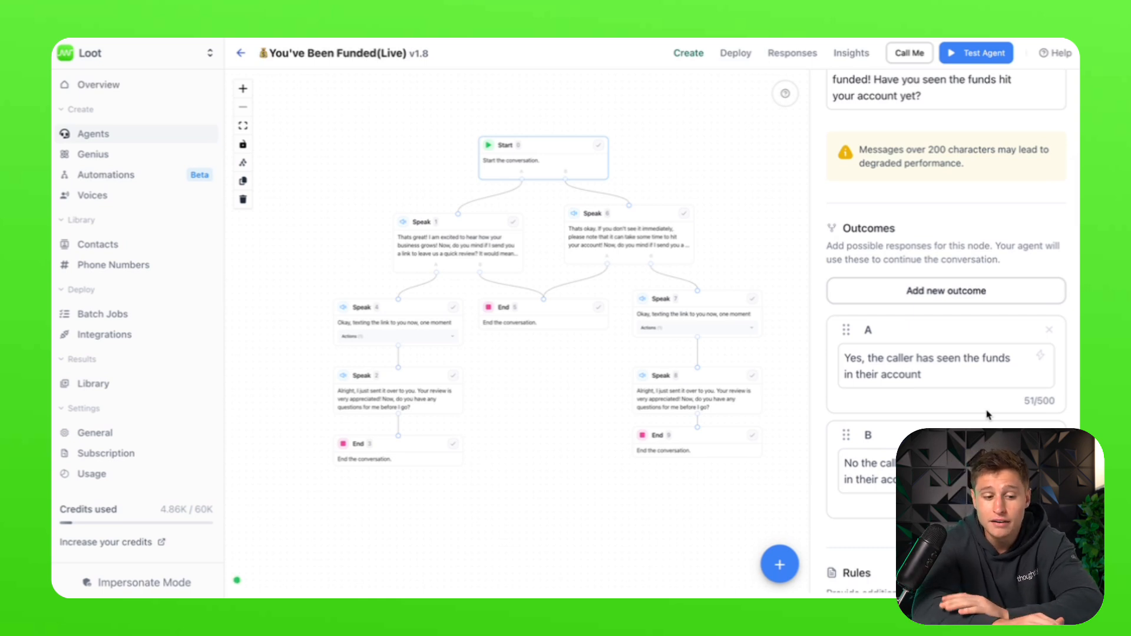
{"action": "scroll", "coordinate": [988, 415], "scroll_direction": "down", "scroll_amount": 1}
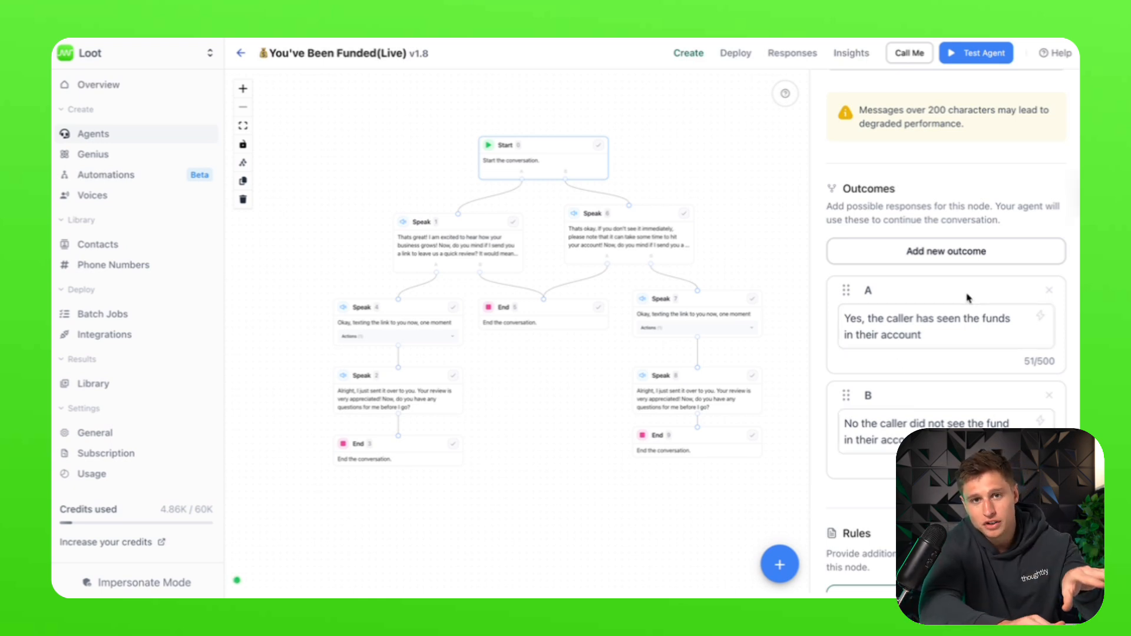
{"action": "scroll", "coordinate": [969, 298], "scroll_direction": "up", "scroll_amount": 5}
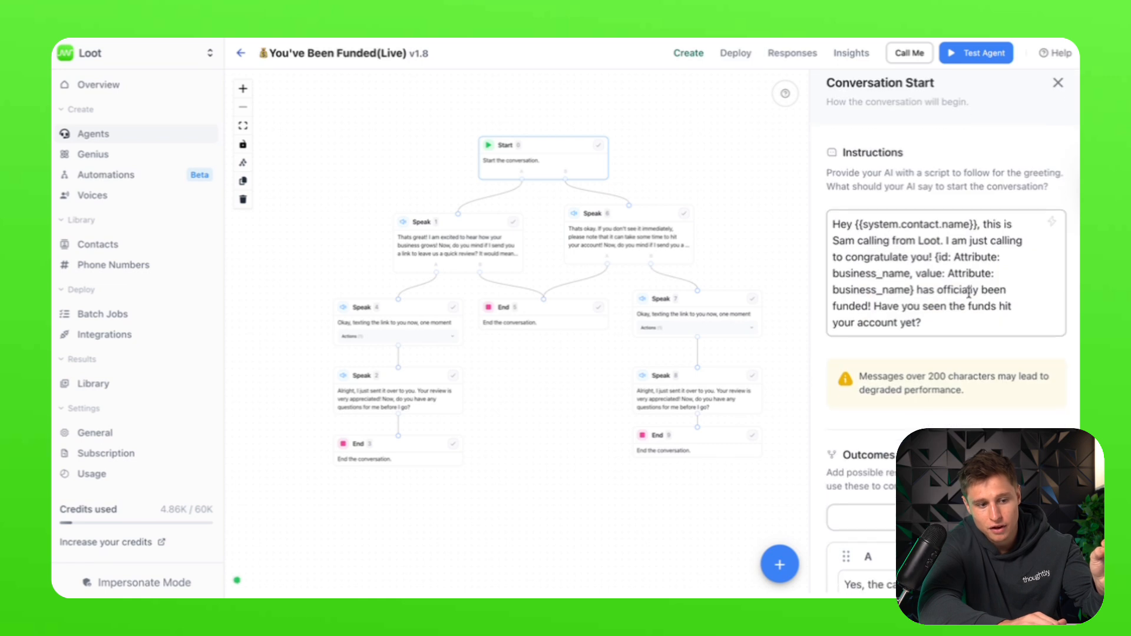
{"action": "scroll", "coordinate": [970, 294], "scroll_direction": "down", "scroll_amount": 7}
Step: Open the Speak node beginning "Thats great!" and compare its Prompt and Message modes, leaving it on Message
{"action": "left_click", "coordinate": [455, 238]}
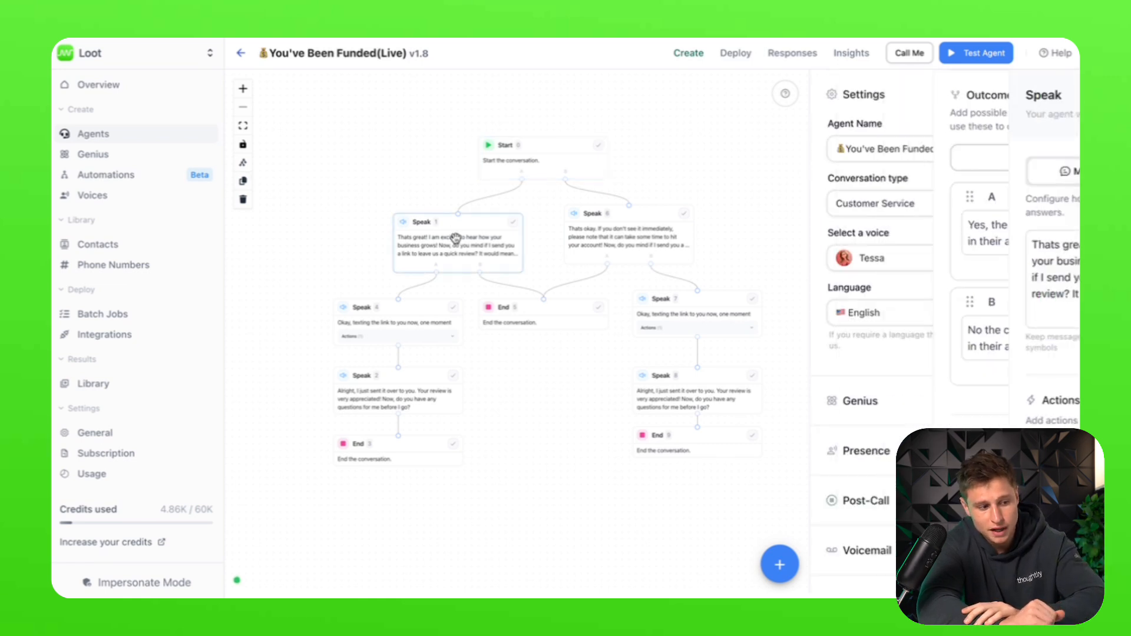
{"action": "left_click", "coordinate": [892, 297]}
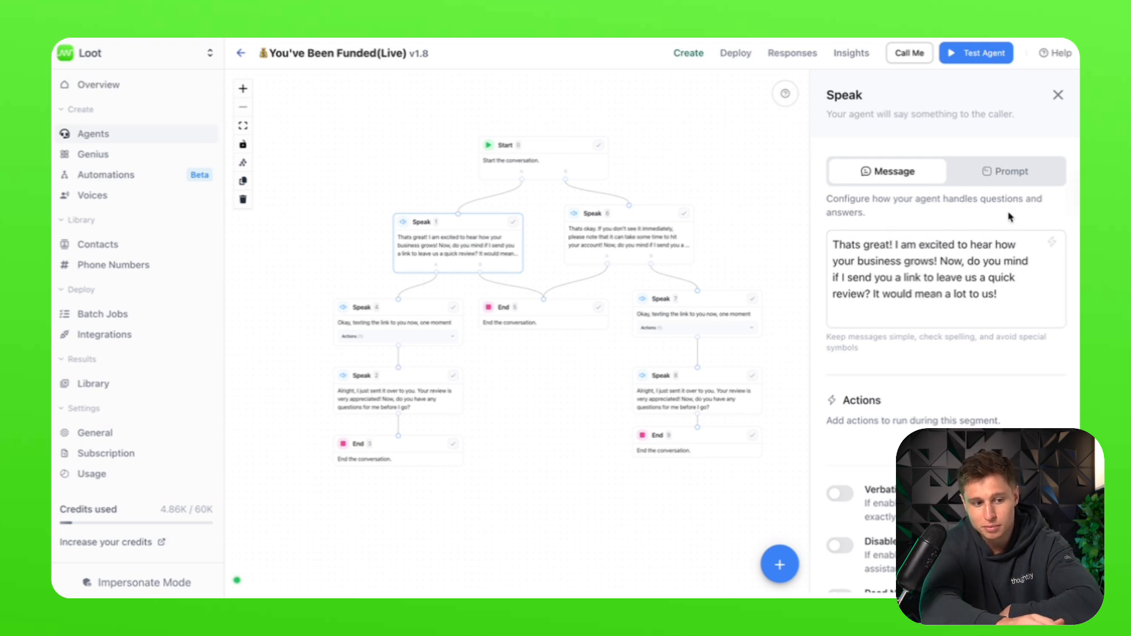
{"action": "left_click", "coordinate": [1020, 181]}
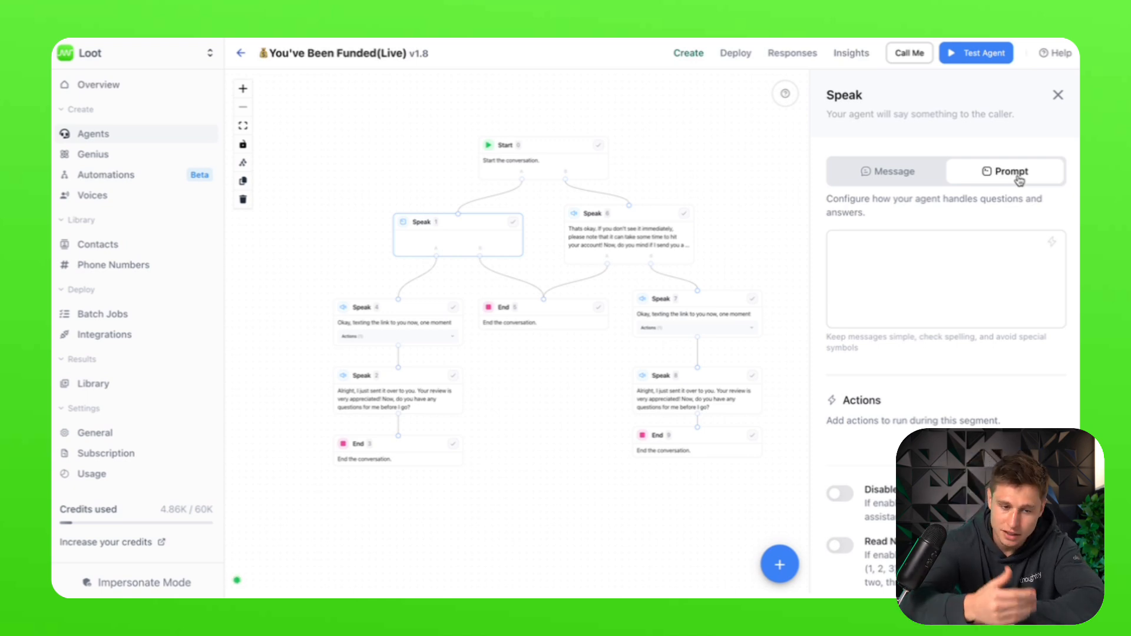
{"action": "left_click", "coordinate": [884, 175]}
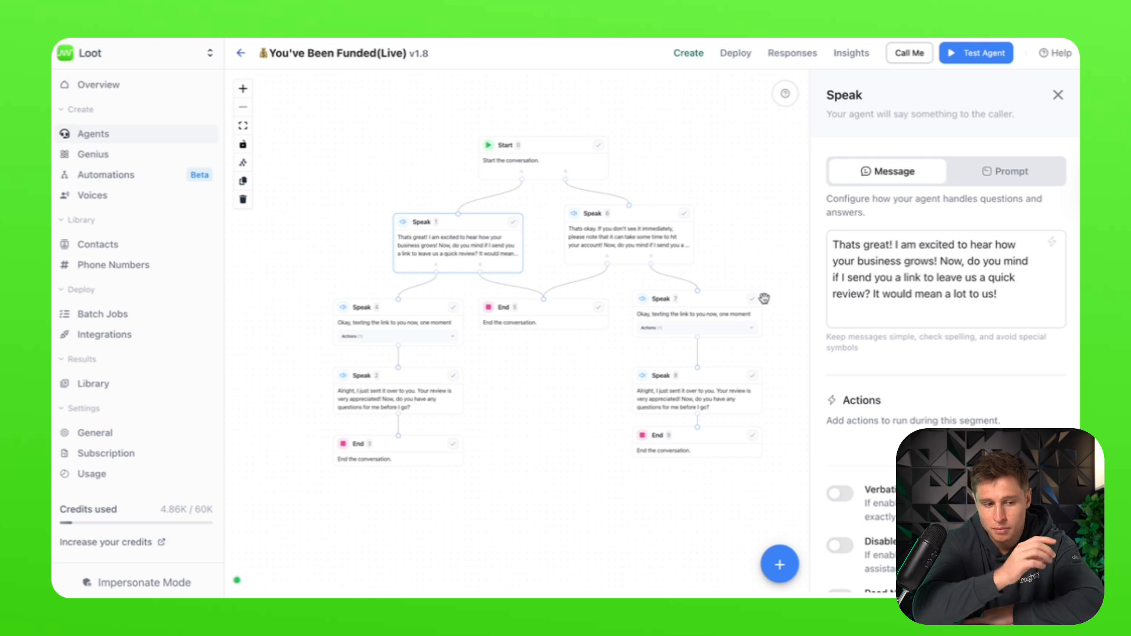
{"action": "left_click", "coordinate": [872, 323]}
{"action": "left_click_drag", "start_coordinate": [1008, 308], "coordinate": [830, 199]}
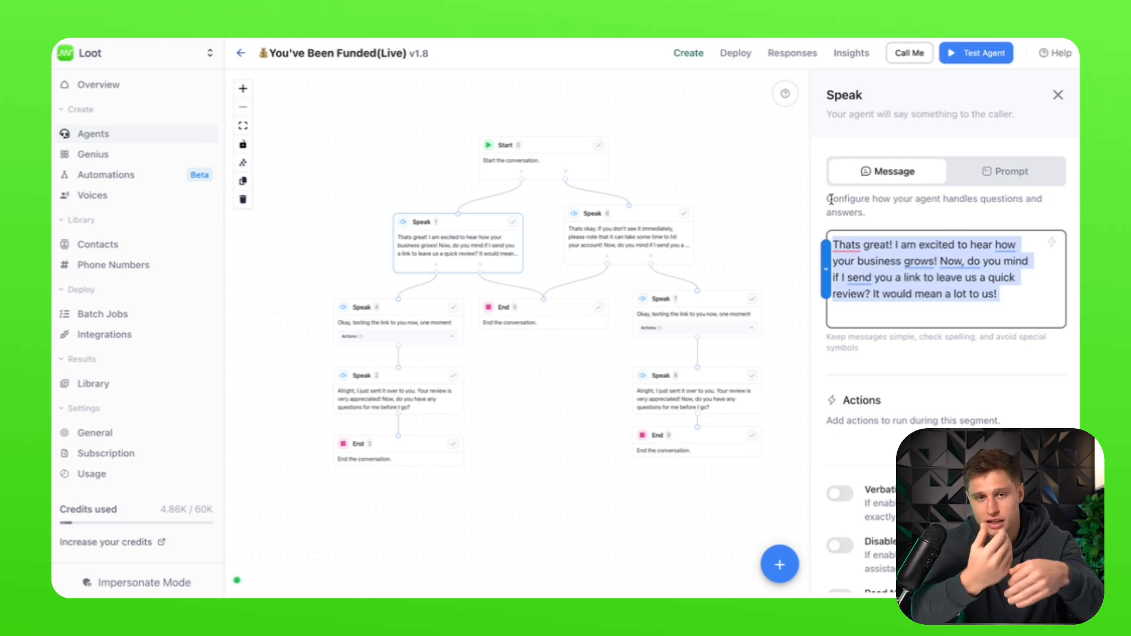
{"action": "left_click", "coordinate": [940, 361]}
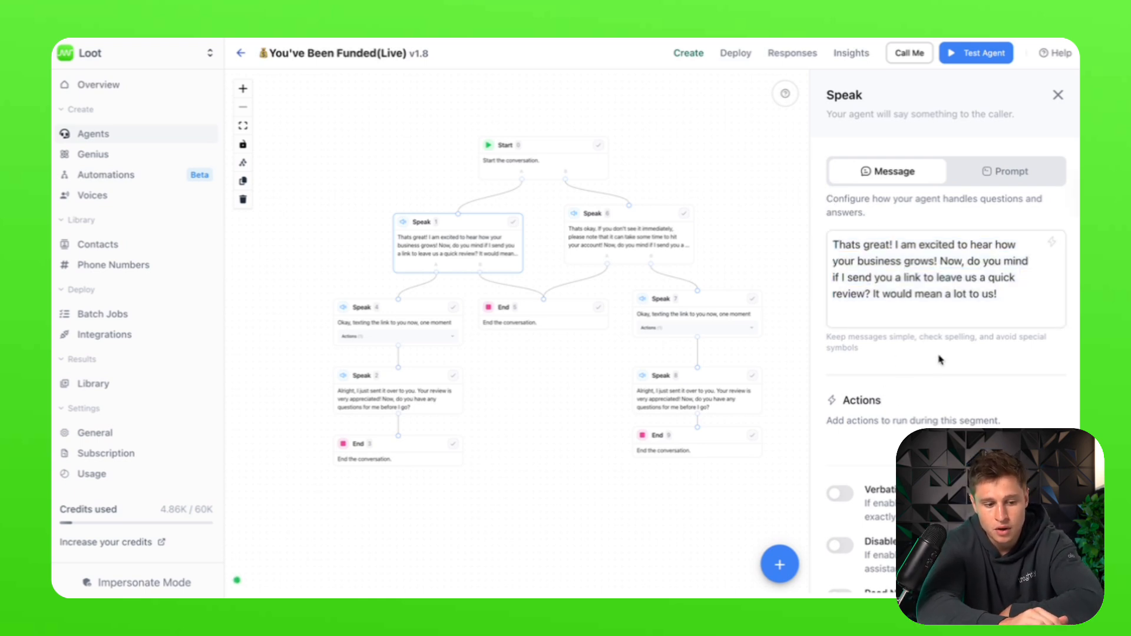
Step: Examine the same Speak node's actions, Verbatim, Disable Interruption and Read Numbers Phonetically options, and its review-link outcomes
{"action": "scroll", "coordinate": [941, 361], "scroll_direction": "down", "scroll_amount": 1}
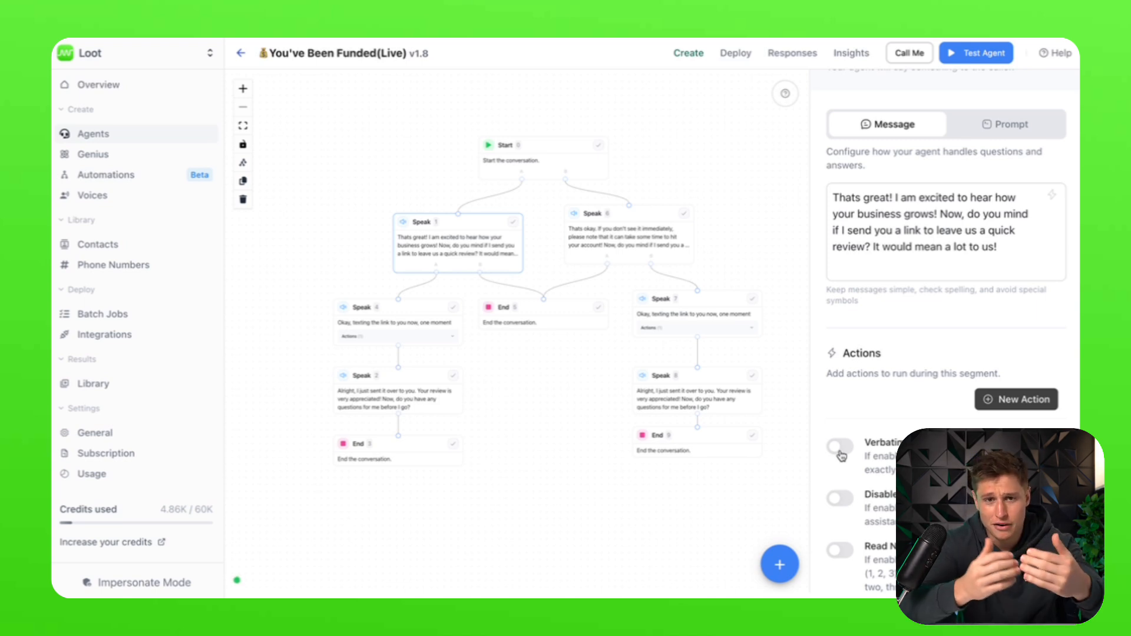
{"action": "scroll", "coordinate": [841, 456], "scroll_direction": "down", "scroll_amount": 2}
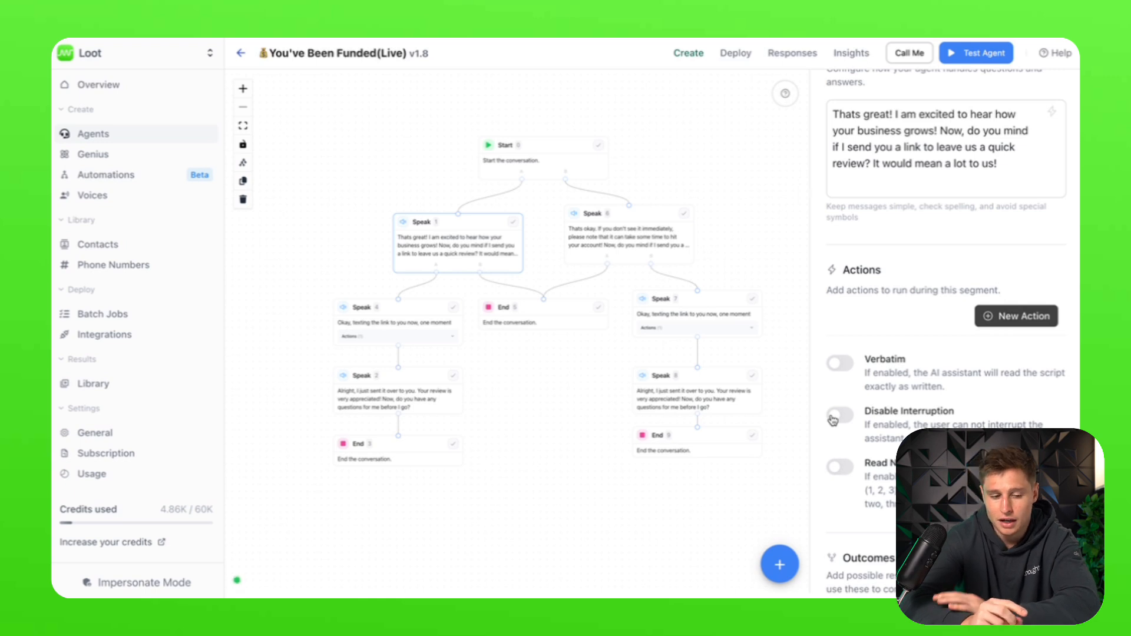
{"action": "scroll", "coordinate": [832, 419], "scroll_direction": "down", "scroll_amount": 1}
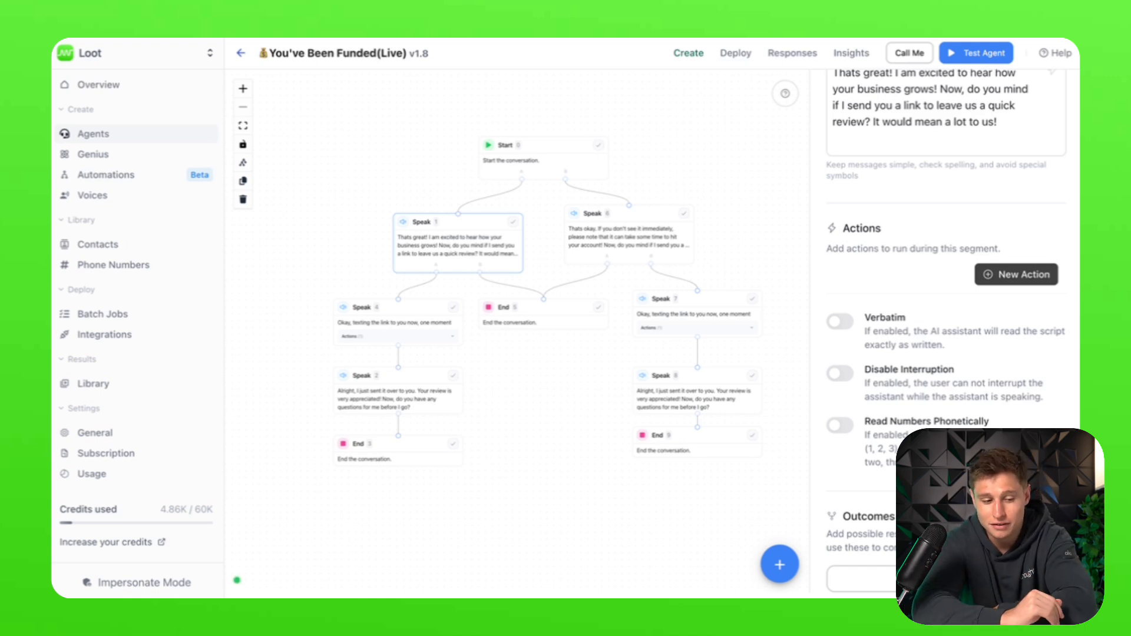
{"action": "scroll", "coordinate": [946, 330], "scroll_direction": "down", "scroll_amount": 2}
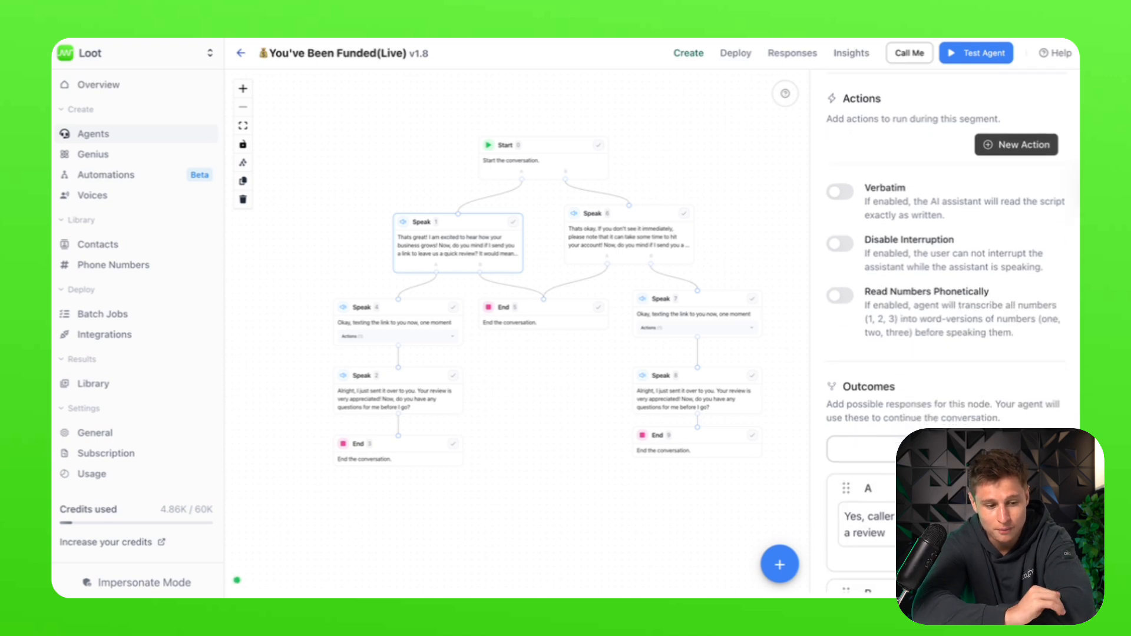
{"action": "scroll", "coordinate": [946, 330], "scroll_direction": "down", "scroll_amount": 1}
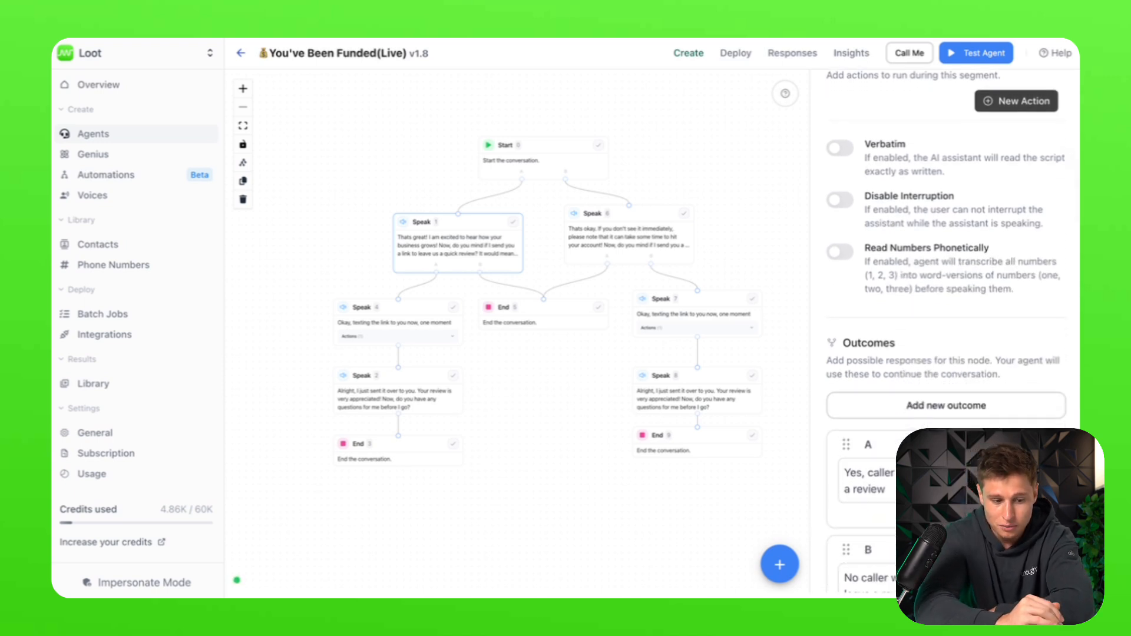
{"action": "scroll", "coordinate": [940, 283], "scroll_direction": "down", "scroll_amount": 5}
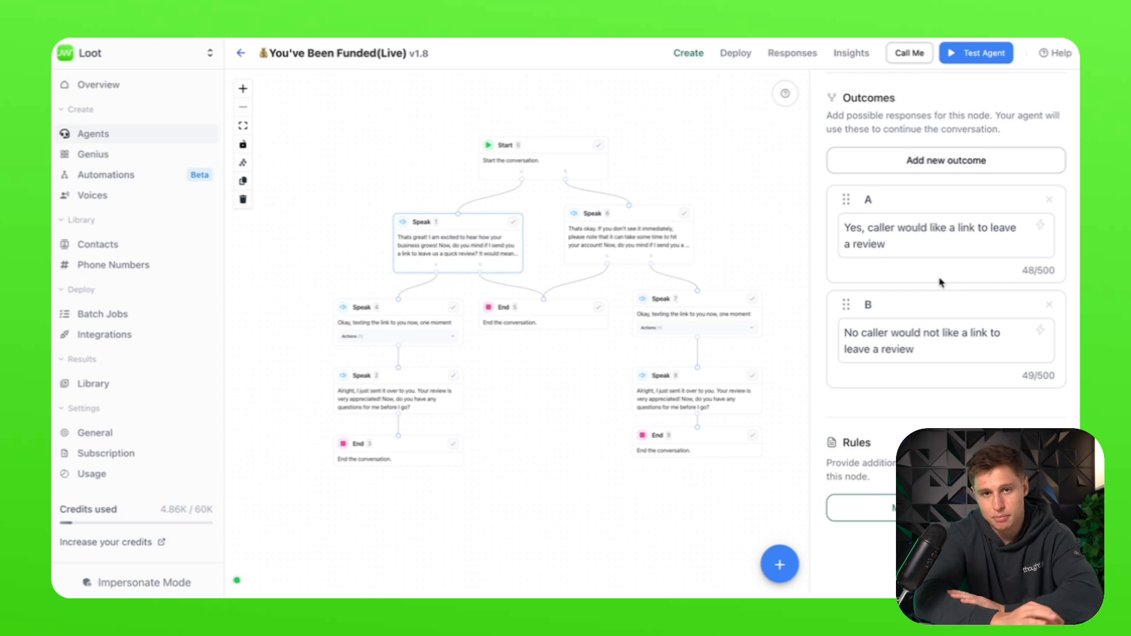
{"action": "scroll", "coordinate": [856, 369], "scroll_direction": "down", "scroll_amount": 1}
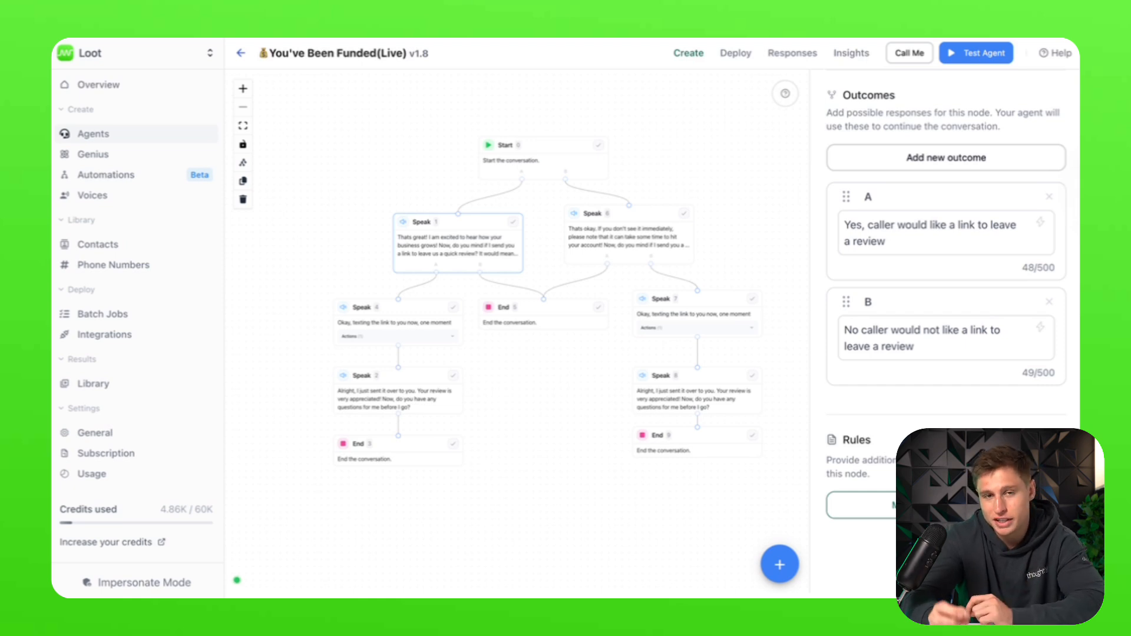
{"action": "scroll", "coordinate": [1001, 343], "scroll_direction": "up", "scroll_amount": 10}
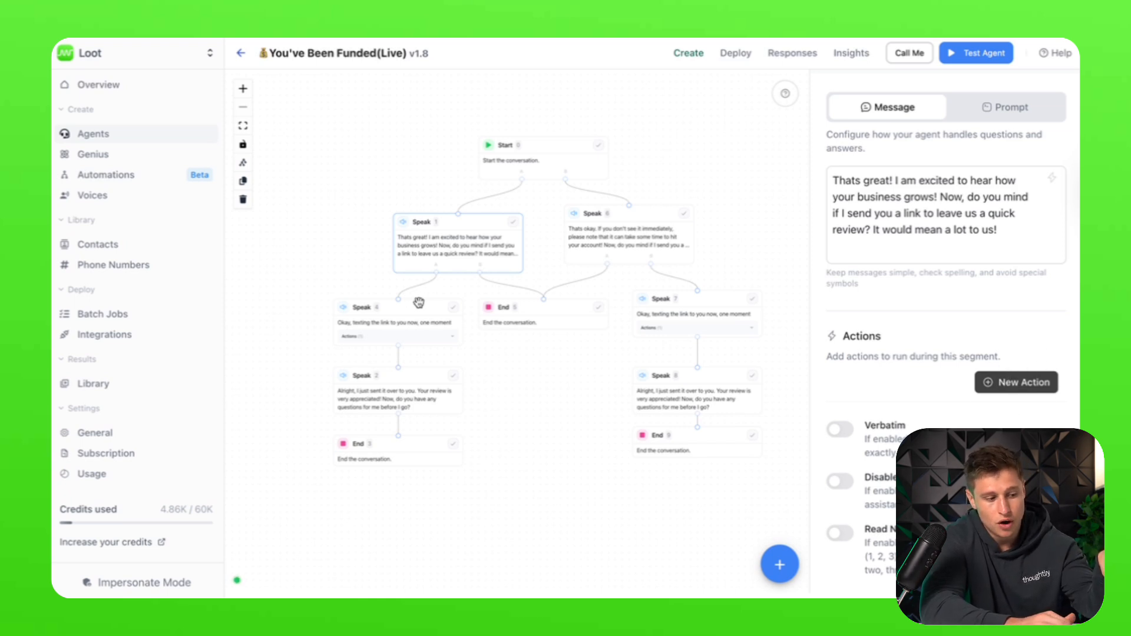
Step: Open the Speak node "Okay, texting the link to you now, one moment" above the review follow-up and browse the available actions without adding one
{"action": "left_click", "coordinate": [415, 322]}
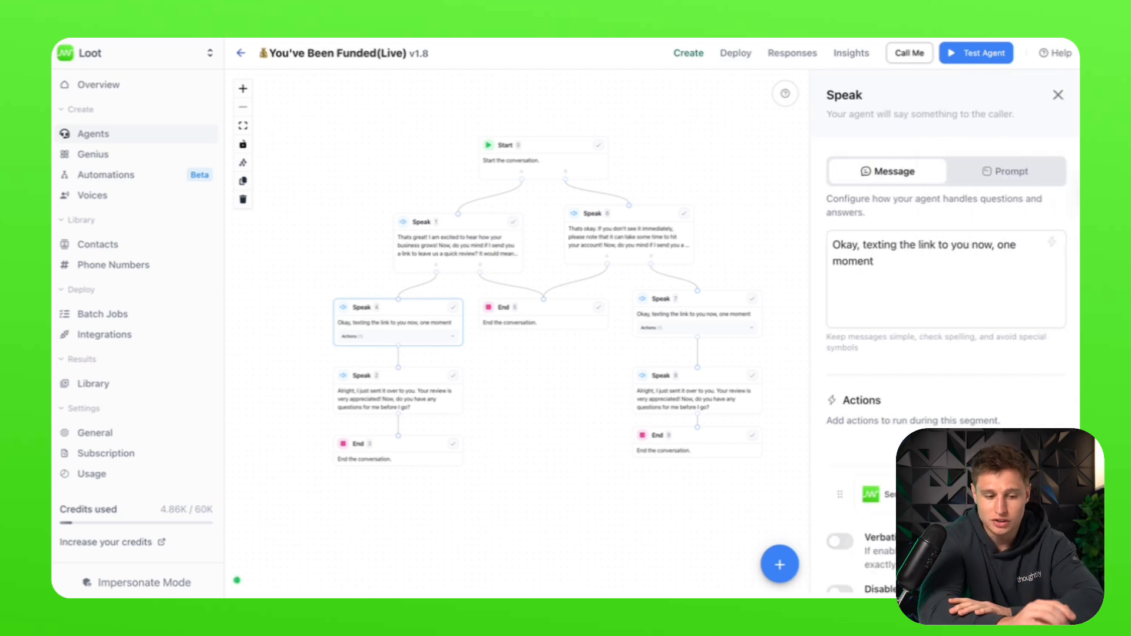
{"action": "left_click", "coordinate": [969, 446]}
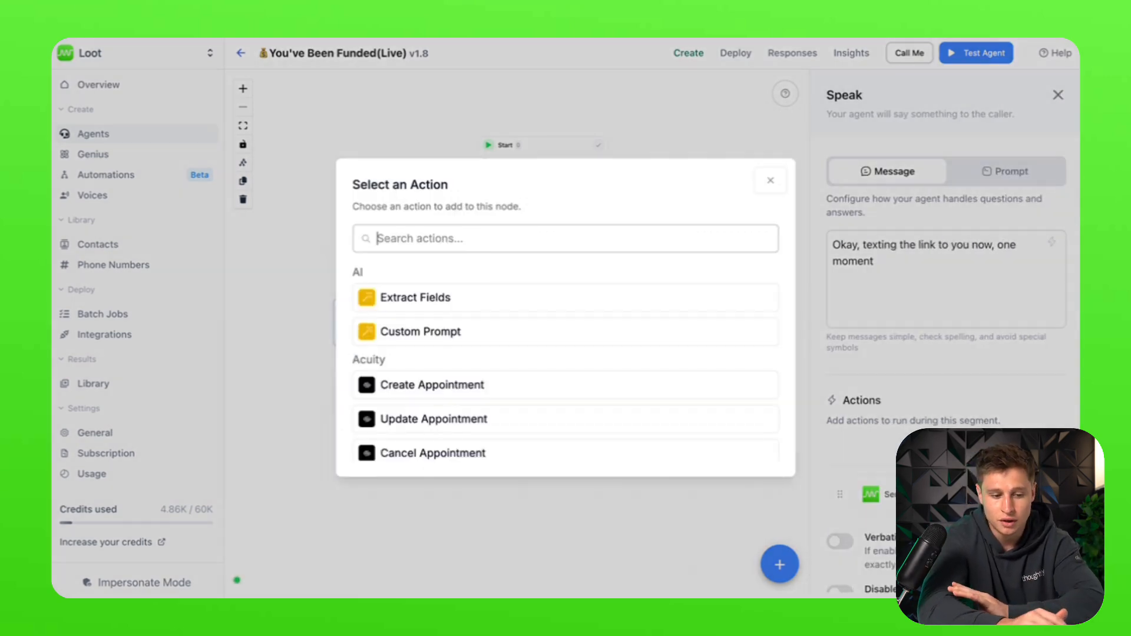
{"action": "scroll", "coordinate": [583, 385], "scroll_direction": "down", "scroll_amount": 1}
{"action": "scroll", "coordinate": [583, 385], "scroll_direction": "up", "scroll_amount": 1}
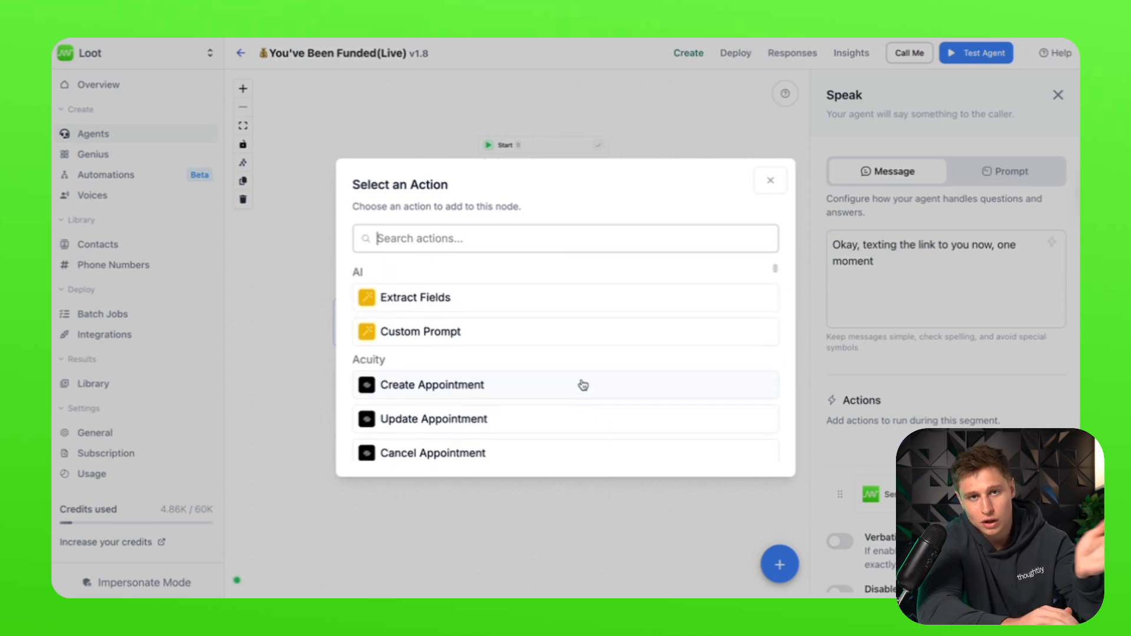
{"action": "scroll", "coordinate": [584, 385], "scroll_direction": "down", "scroll_amount": 1}
{"action": "scroll", "coordinate": [583, 385], "scroll_direction": "down", "scroll_amount": 10}
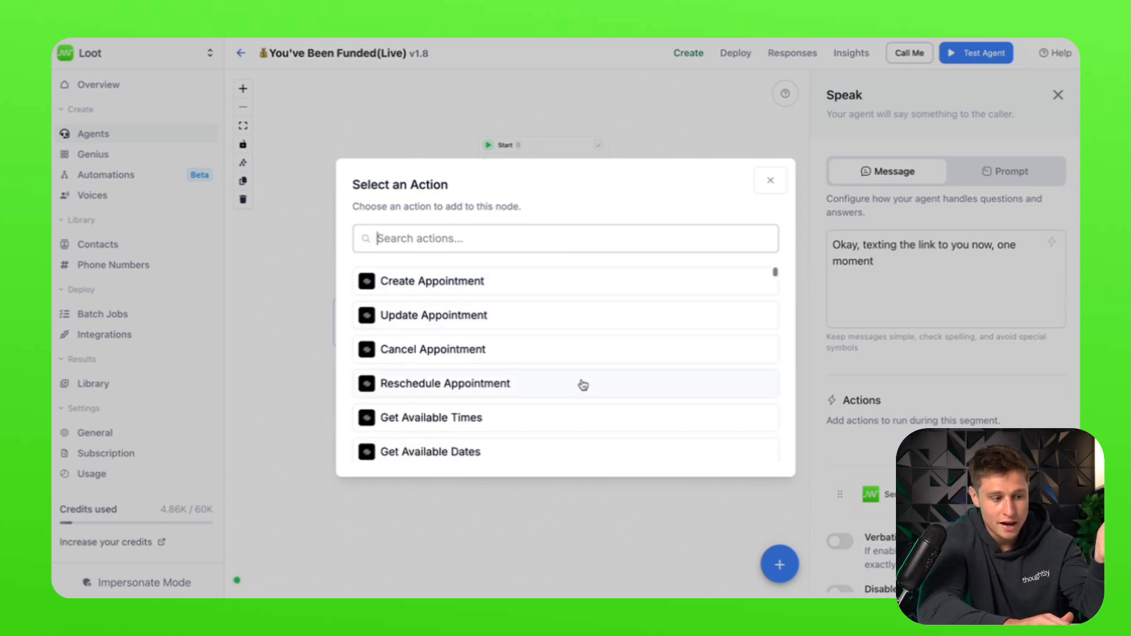
{"action": "scroll", "coordinate": [583, 385], "scroll_direction": "down", "scroll_amount": 4}
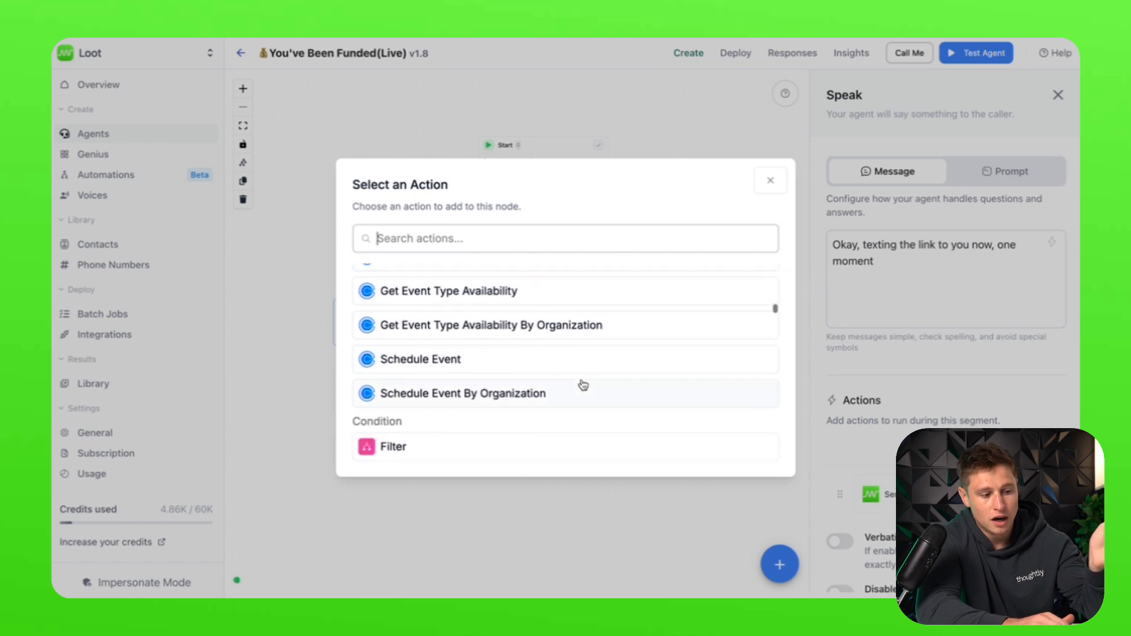
{"action": "scroll", "coordinate": [584, 385], "scroll_direction": "up", "scroll_amount": 2}
{"action": "scroll", "coordinate": [583, 385], "scroll_direction": "down", "scroll_amount": 5}
{"action": "scroll", "coordinate": [584, 386], "scroll_direction": "down", "scroll_amount": 1}
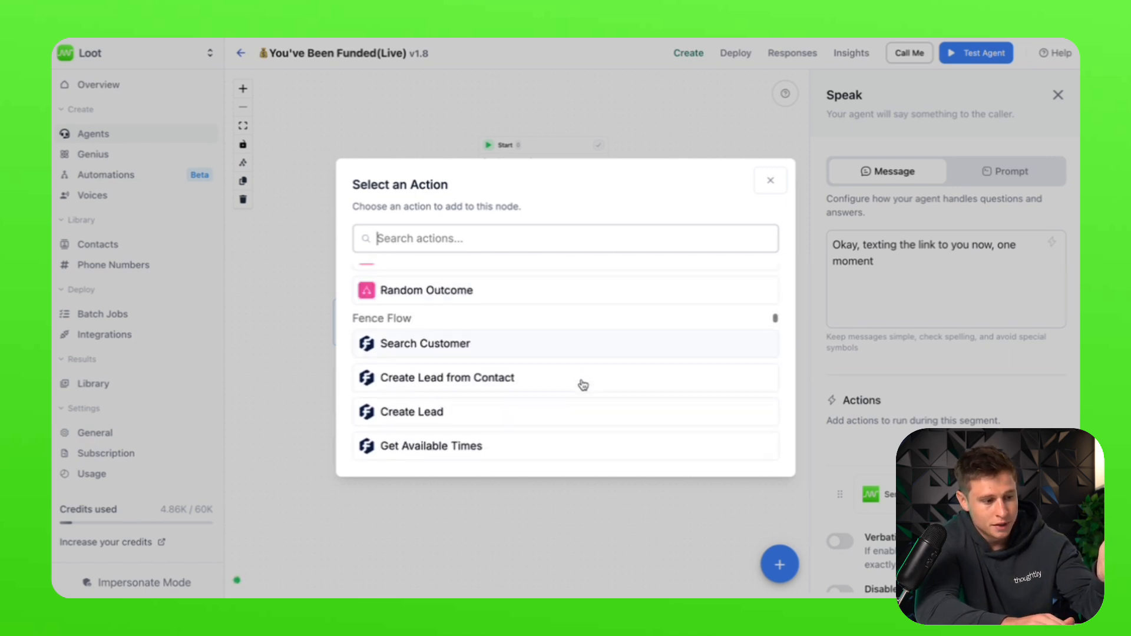
{"action": "scroll", "coordinate": [581, 384], "scroll_direction": "up", "scroll_amount": 1}
{"action": "scroll", "coordinate": [581, 381], "scroll_direction": "down", "scroll_amount": 2}
{"action": "scroll", "coordinate": [582, 380], "scroll_direction": "down", "scroll_amount": 1}
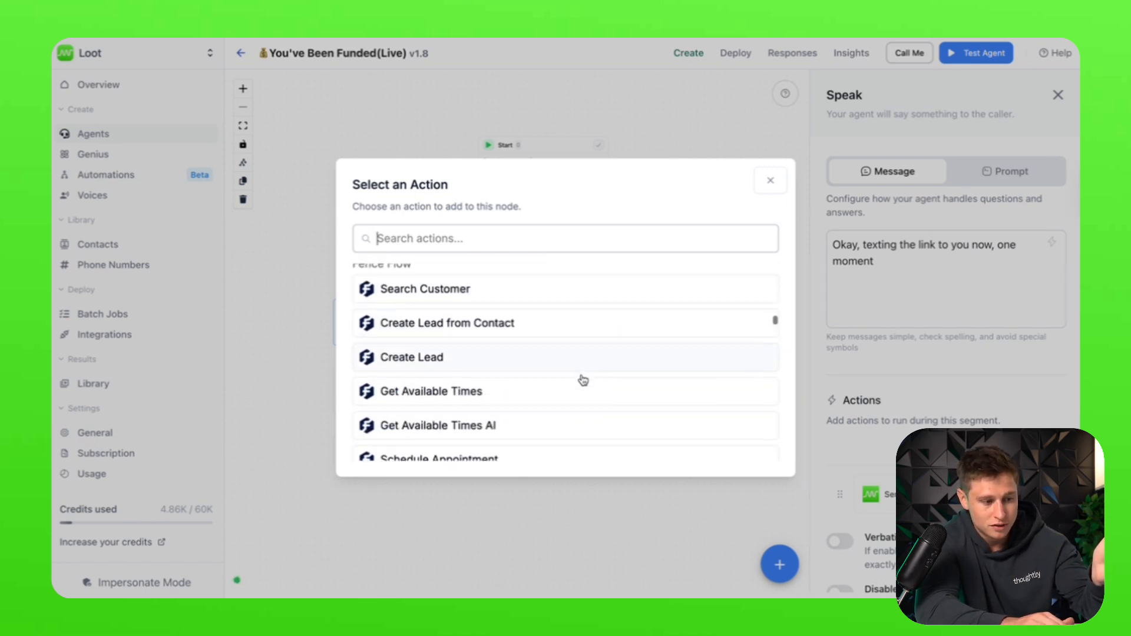
{"action": "scroll", "coordinate": [434, 352], "scroll_direction": "up", "scroll_amount": 2}
{"action": "scroll", "coordinate": [516, 445], "scroll_direction": "down", "scroll_amount": 2}
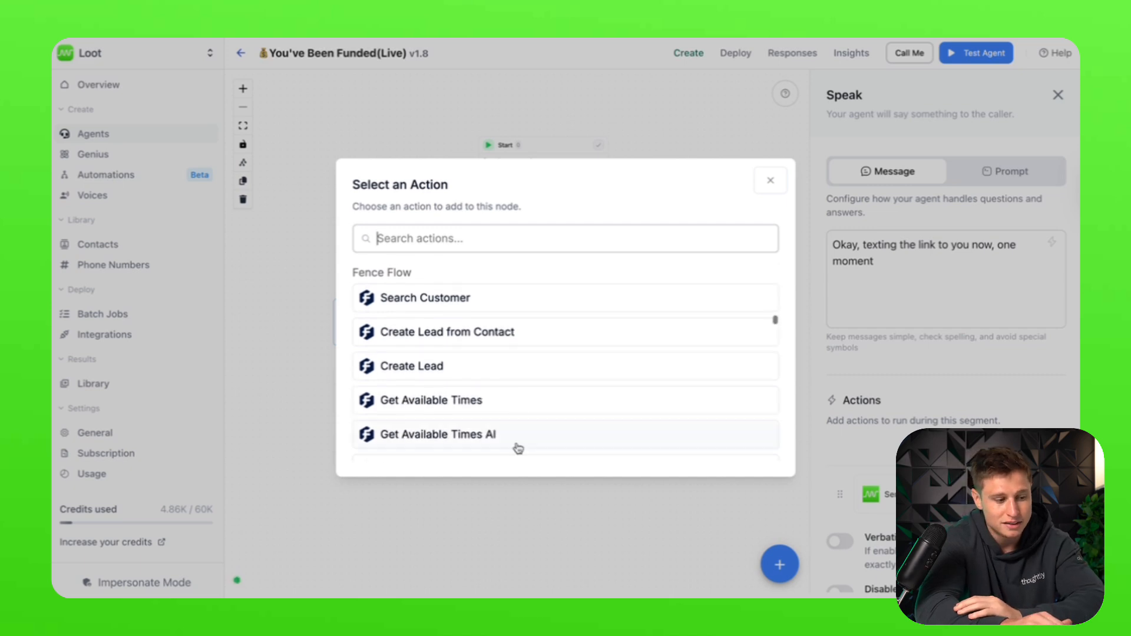
{"action": "scroll", "coordinate": [518, 448], "scroll_direction": "down", "scroll_amount": 5}
{"action": "scroll", "coordinate": [518, 448], "scroll_direction": "down", "scroll_amount": 1}
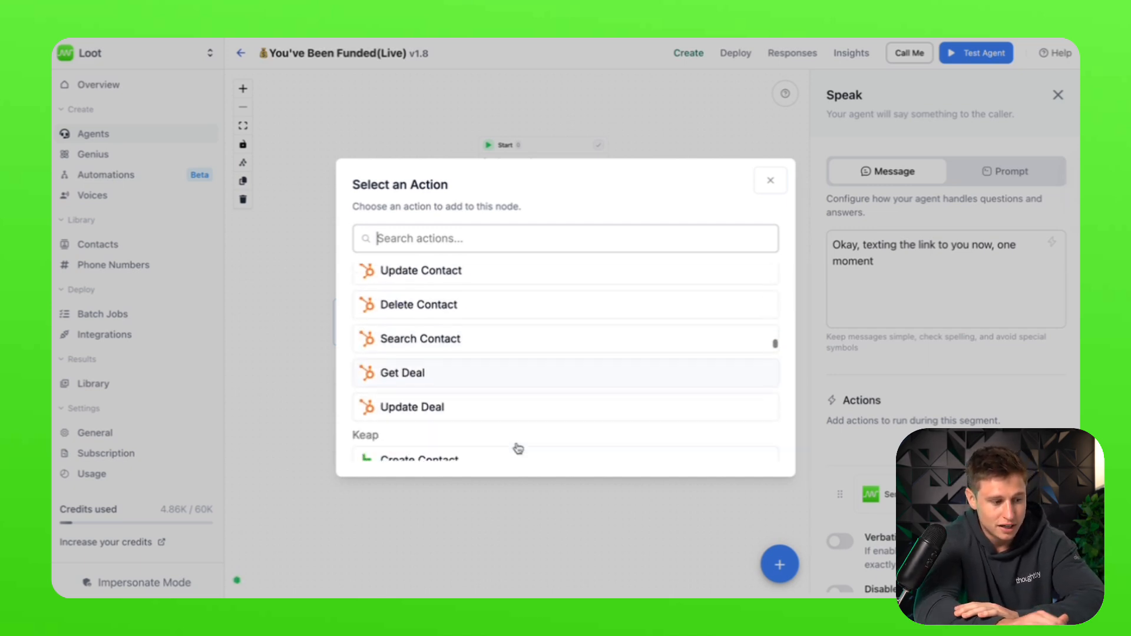
{"action": "scroll", "coordinate": [518, 449], "scroll_direction": "down", "scroll_amount": 5}
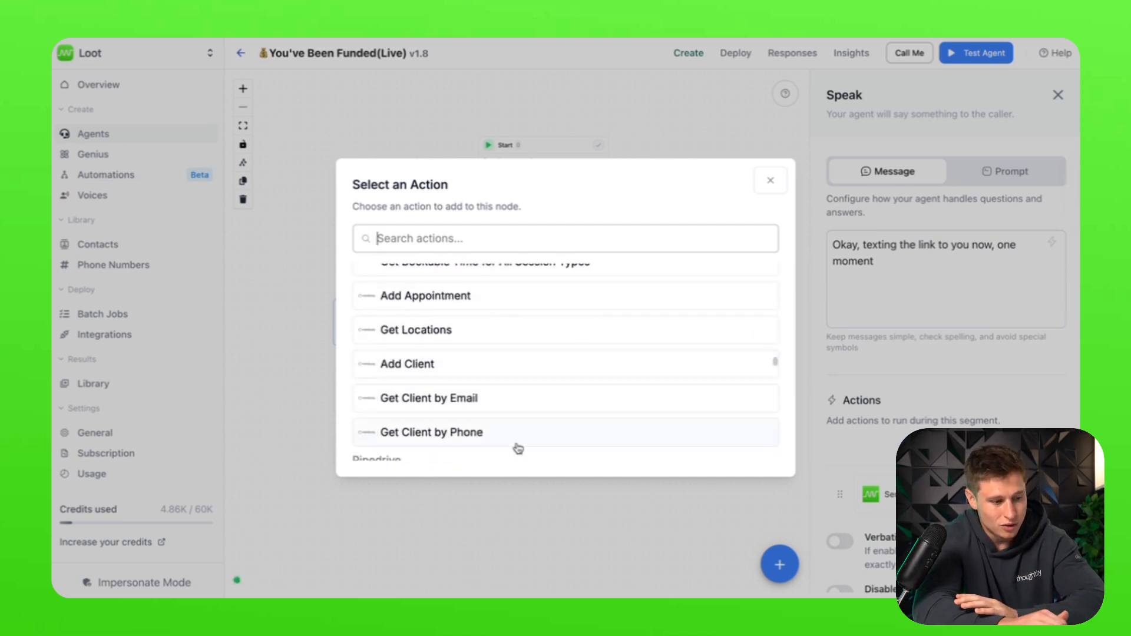
{"action": "scroll", "coordinate": [518, 449], "scroll_direction": "down", "scroll_amount": 8}
{"action": "scroll", "coordinate": [518, 449], "scroll_direction": "down", "scroll_amount": 6}
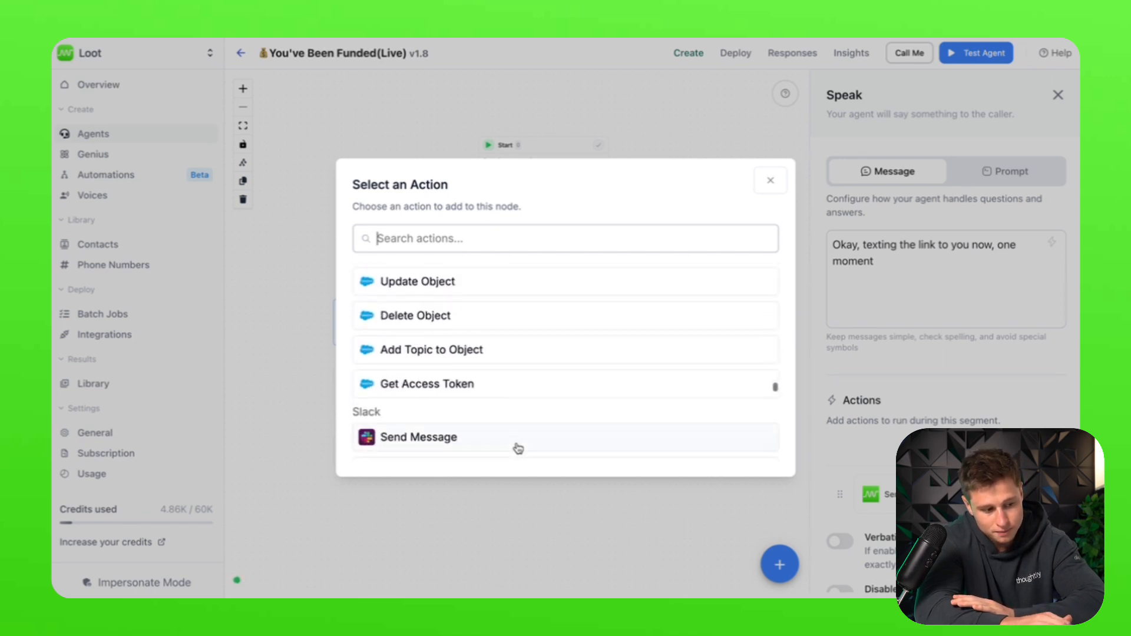
{"action": "scroll", "coordinate": [518, 448], "scroll_direction": "up", "scroll_amount": 3}
{"action": "scroll", "coordinate": [518, 448], "scroll_direction": "down", "scroll_amount": 2}
{"action": "scroll", "coordinate": [518, 449], "scroll_direction": "down", "scroll_amount": 5}
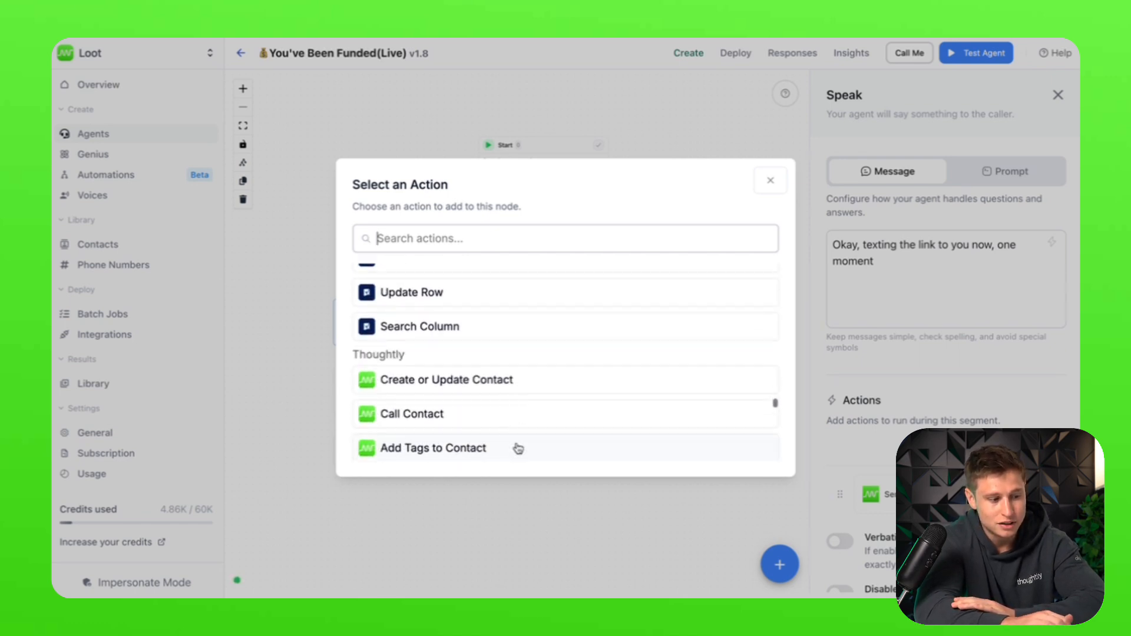
{"action": "scroll", "coordinate": [518, 446], "scroll_direction": "up", "scroll_amount": 4}
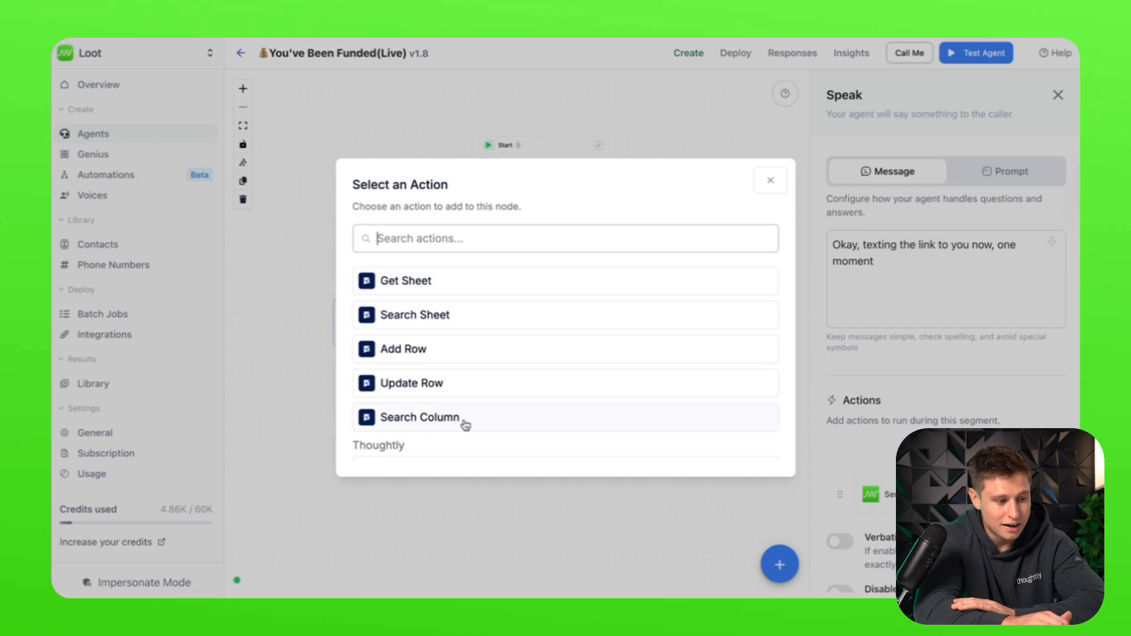
{"action": "scroll", "coordinate": [465, 424], "scroll_direction": "down", "scroll_amount": 10}
{"action": "scroll", "coordinate": [464, 425], "scroll_direction": "up", "scroll_amount": 2}
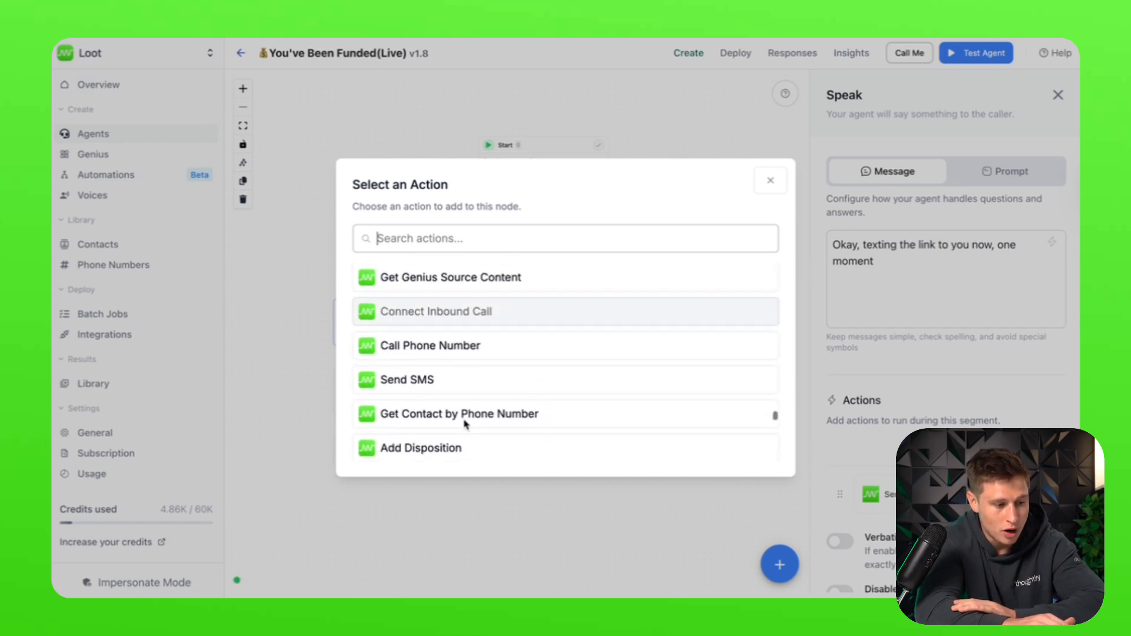
{"action": "scroll", "coordinate": [465, 424], "scroll_direction": "down", "scroll_amount": 5}
{"action": "scroll", "coordinate": [464, 424], "scroll_direction": "up", "scroll_amount": 7}
{"action": "scroll", "coordinate": [464, 424], "scroll_direction": "down", "scroll_amount": 10}
{"action": "scroll", "coordinate": [465, 424], "scroll_direction": "down", "scroll_amount": 5}
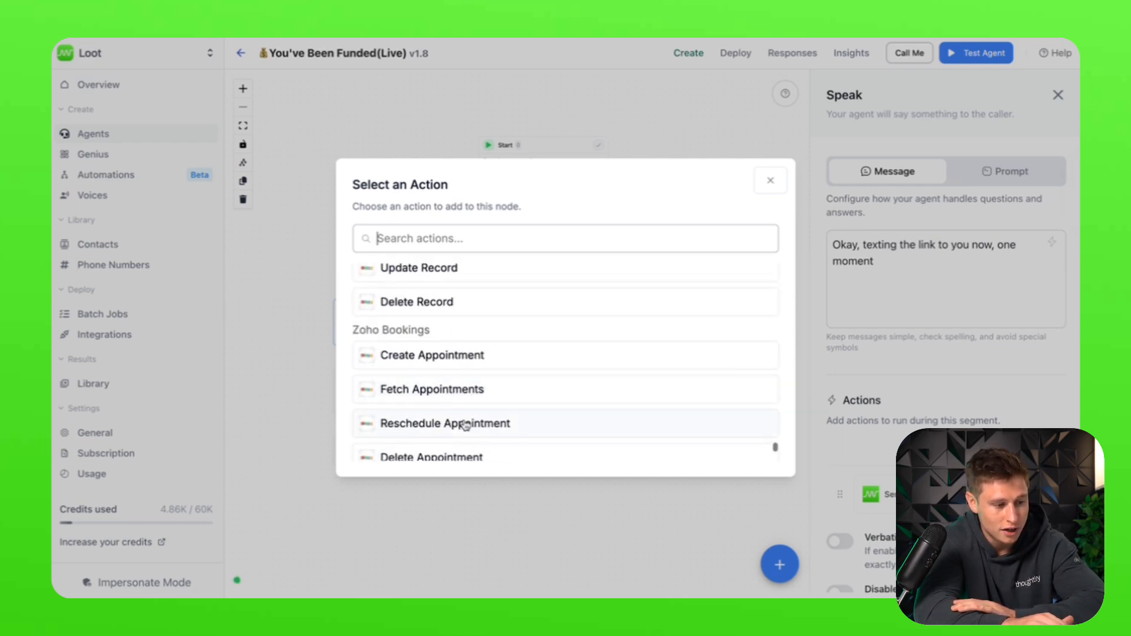
{"action": "scroll", "coordinate": [465, 425], "scroll_direction": "up", "scroll_amount": 4}
{"action": "scroll", "coordinate": [464, 424], "scroll_direction": "up", "scroll_amount": 5}
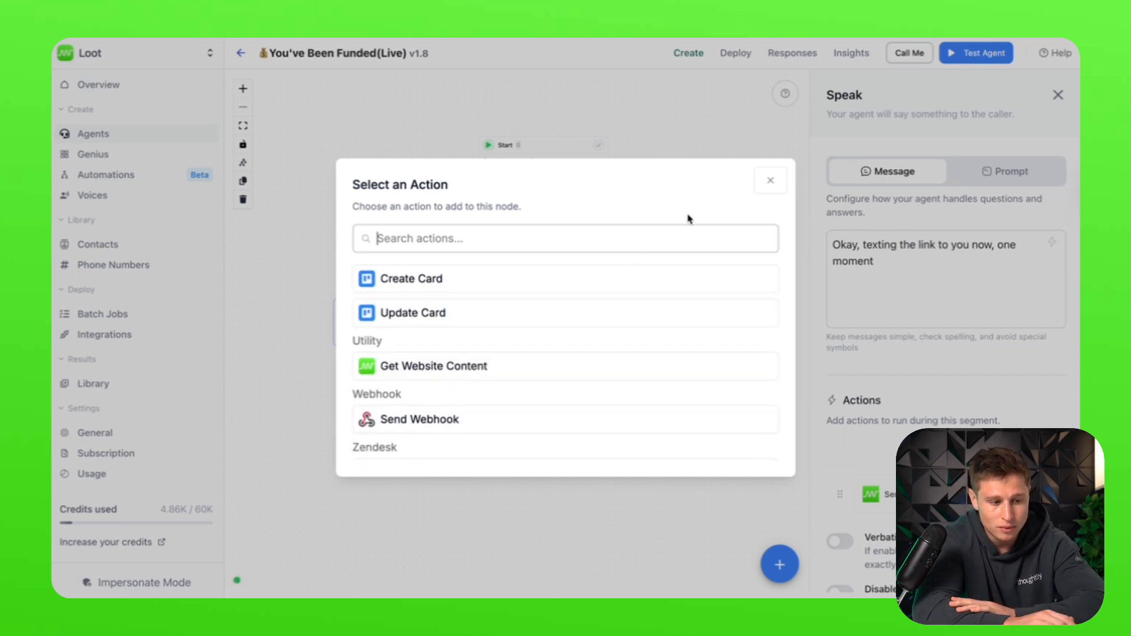
{"action": "left_click", "coordinate": [777, 179]}
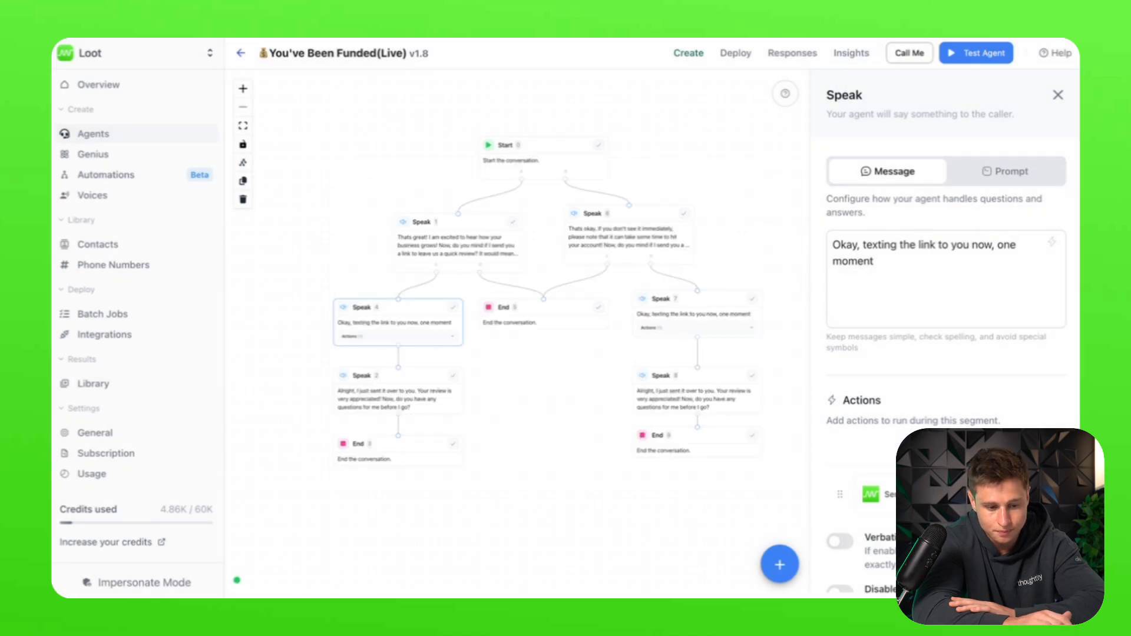
Step: Examine that Speak node's Send SMS action, including its sender, recipient and message body with the review link, and return to the node settings
{"action": "left_click", "coordinate": [948, 495]}
{"action": "scroll", "coordinate": [948, 495], "scroll_direction": "down", "scroll_amount": 1}
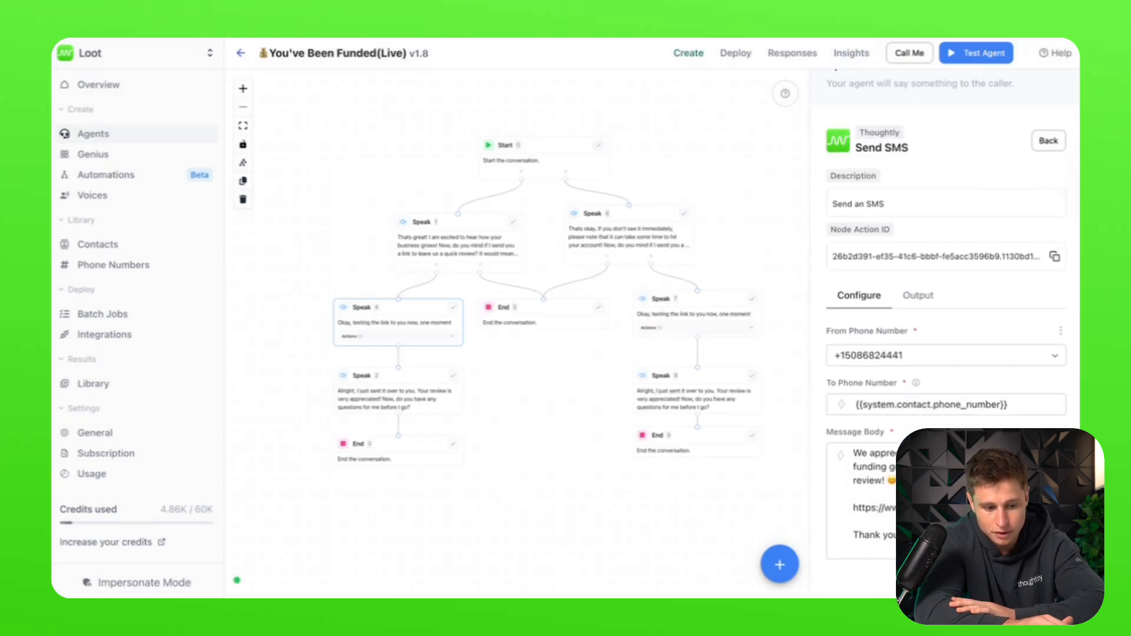
{"action": "scroll", "coordinate": [949, 495], "scroll_direction": "down", "scroll_amount": 1}
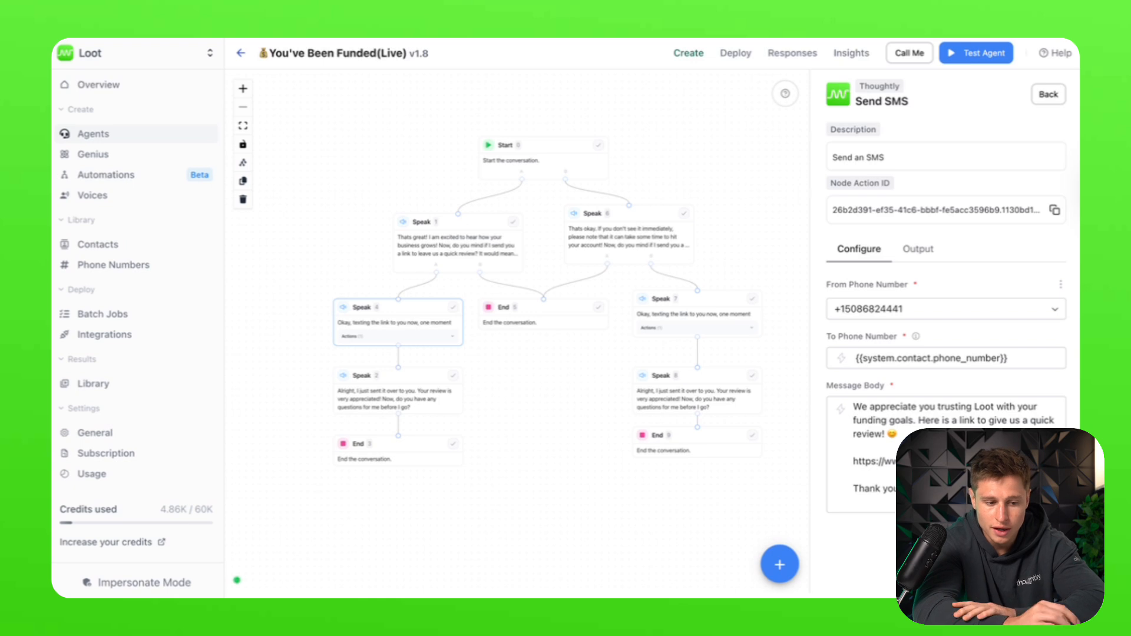
{"action": "left_click_drag", "start_coordinate": [899, 434], "coordinate": [943, 463]}
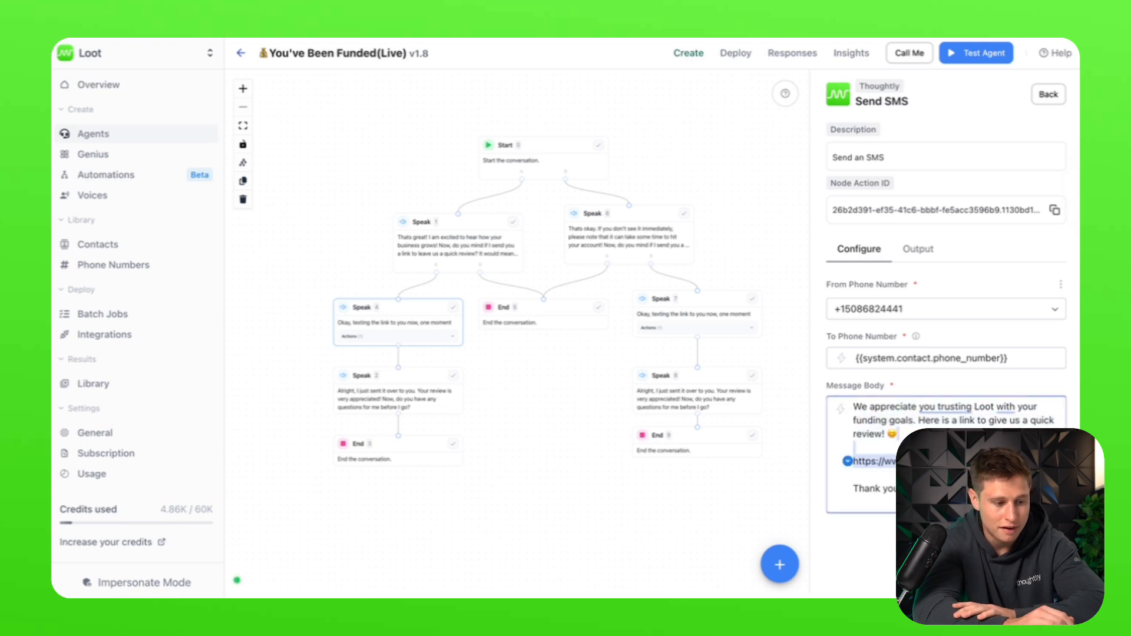
{"action": "left_click", "coordinate": [1051, 96]}
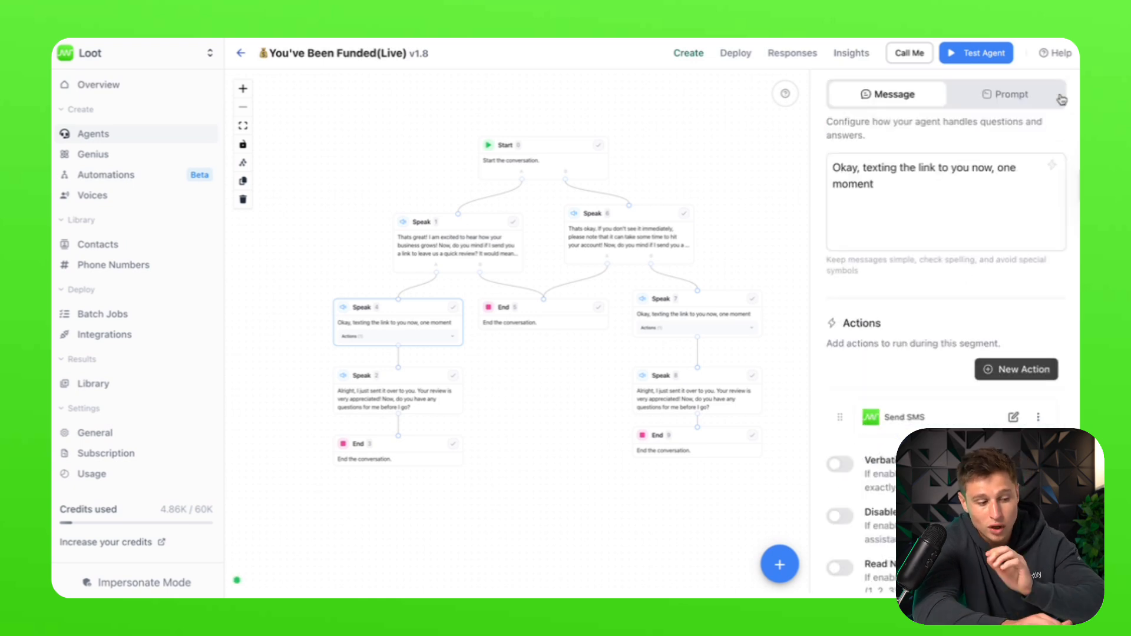
Step: Examine the Speak node beginning "Alright, I just sent it over to you" and the End node that follows it, and return to the agent settings
{"action": "left_click", "coordinate": [367, 380]}
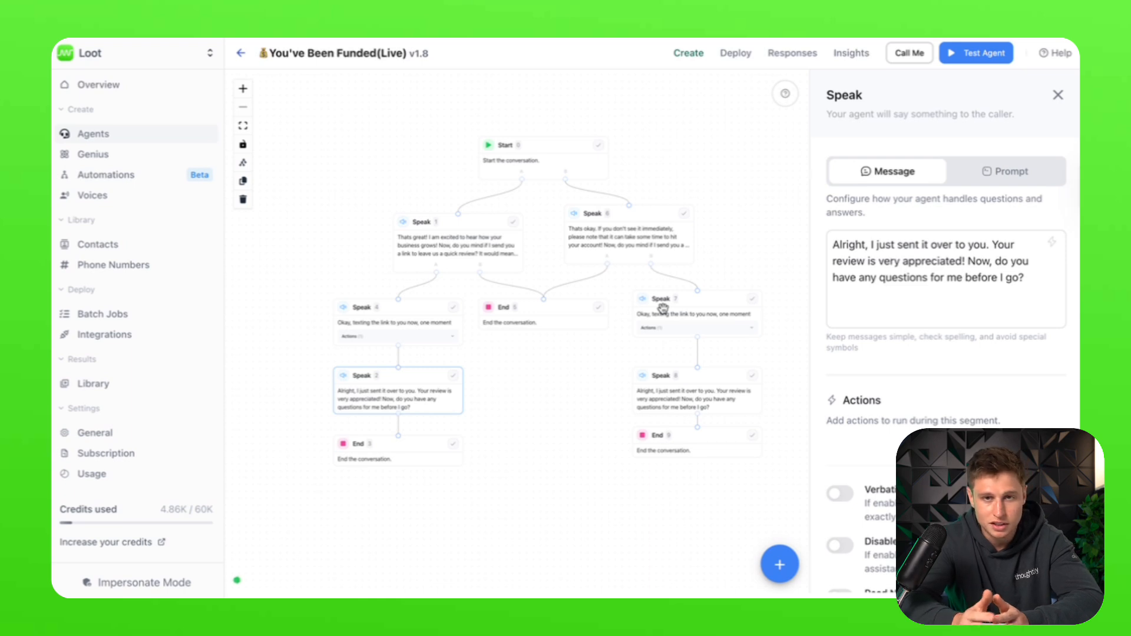
{"action": "left_click", "coordinate": [406, 451]}
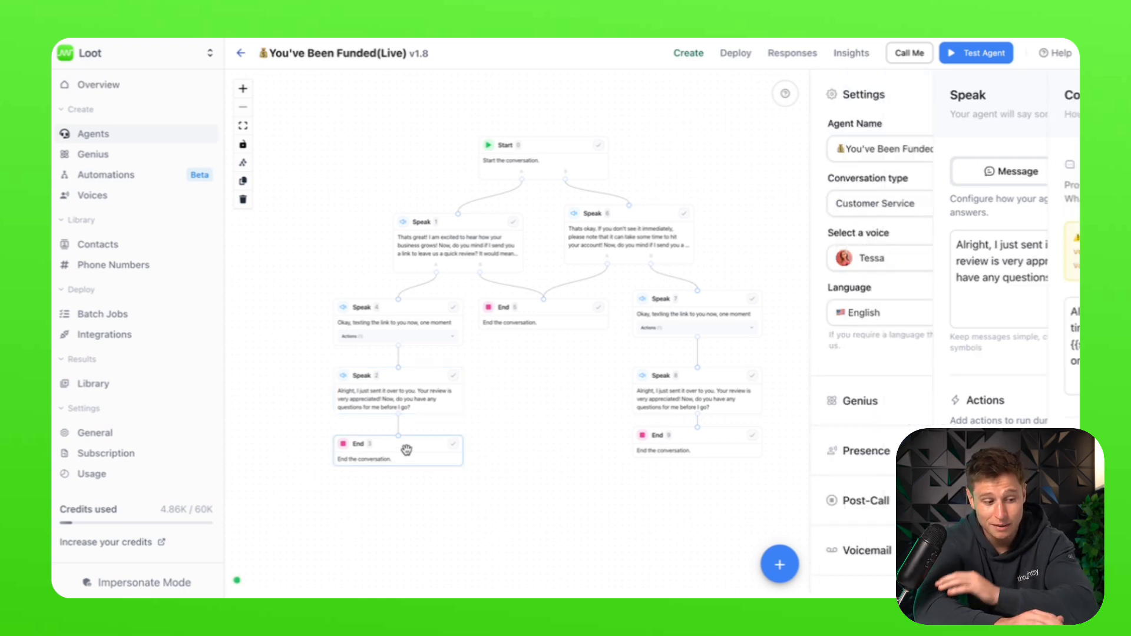
{"action": "left_click", "coordinate": [433, 370]}
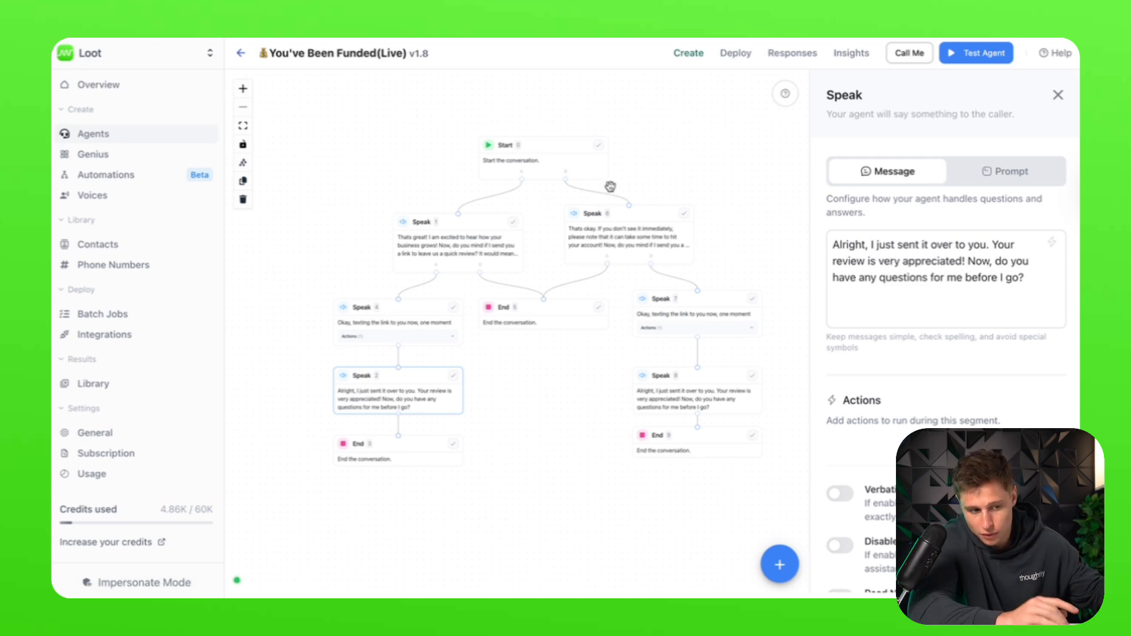
{"action": "left_click", "coordinate": [1059, 95]}
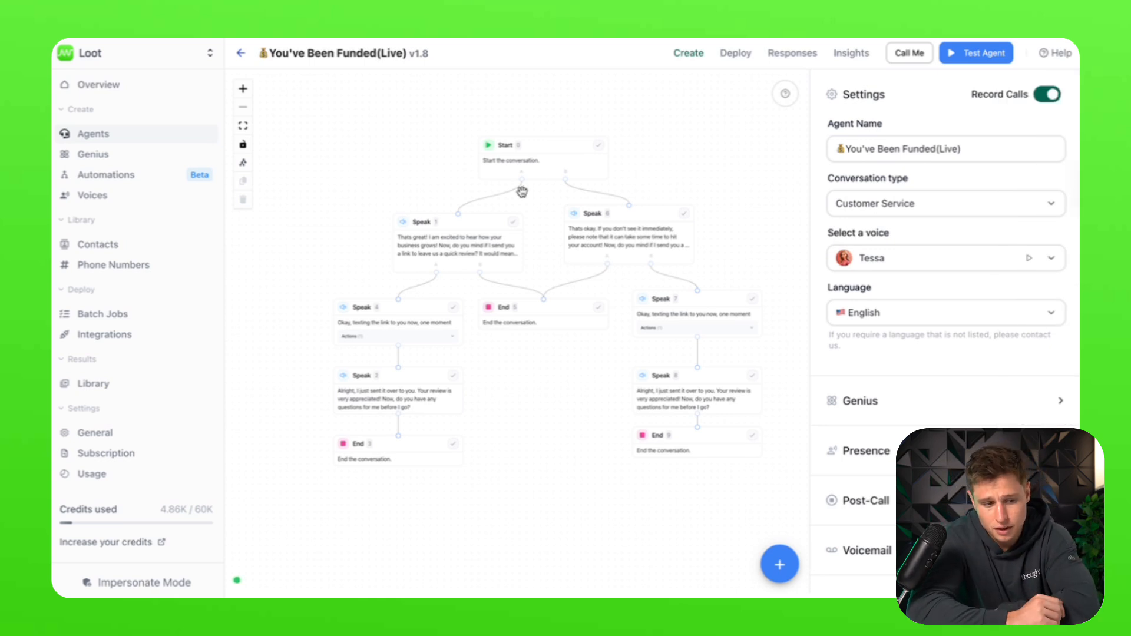
Step: Open the End node below the first review branch, examine its full closing message, and return to the agent settings
{"action": "left_click", "coordinate": [386, 453]}
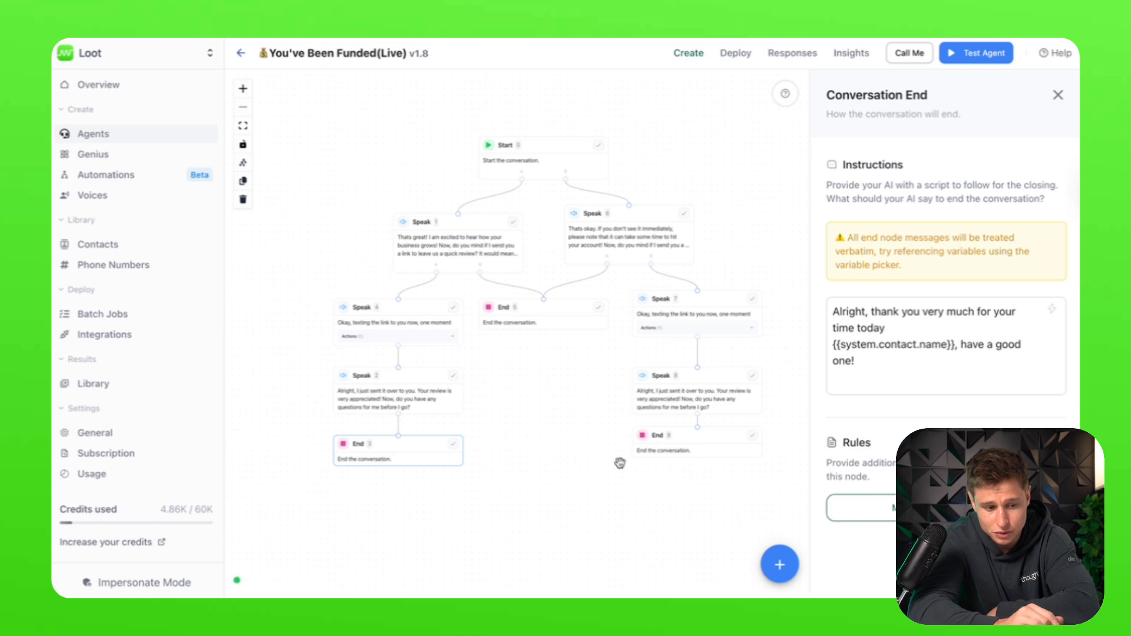
{"action": "left_click", "coordinate": [962, 371]}
{"action": "key", "text": "ctrl+a"}
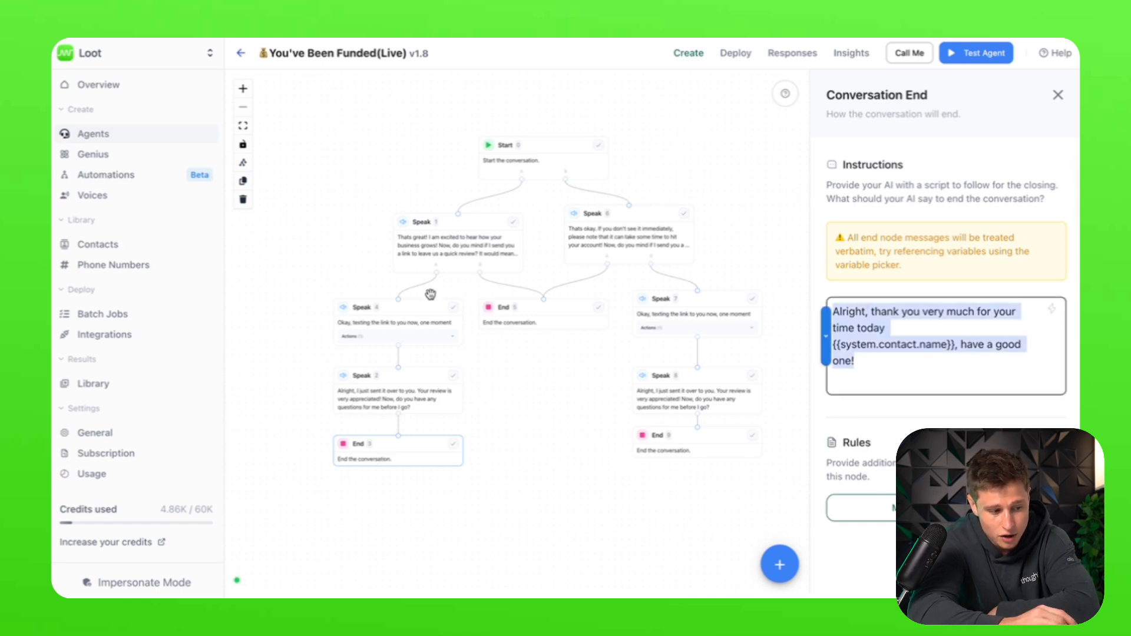
{"action": "left_click", "coordinate": [483, 466]}
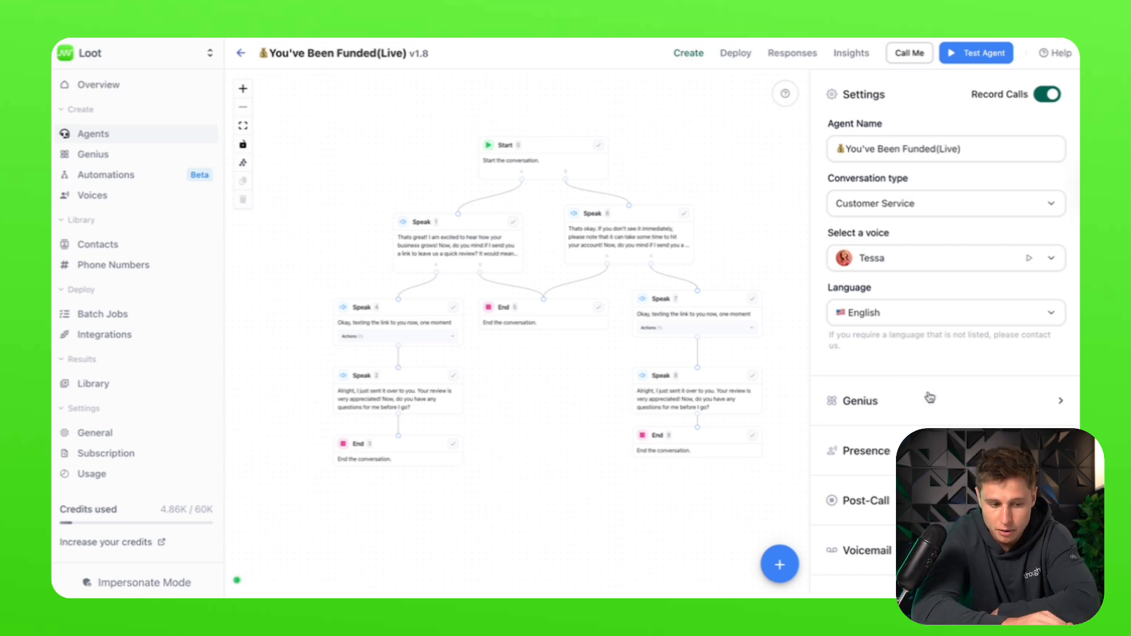
Step: Check which Genius database the agent can access during calls and return to the agent settings
{"action": "scroll", "coordinate": [926, 396], "scroll_direction": "down", "scroll_amount": 1}
{"action": "left_click", "coordinate": [981, 353]}
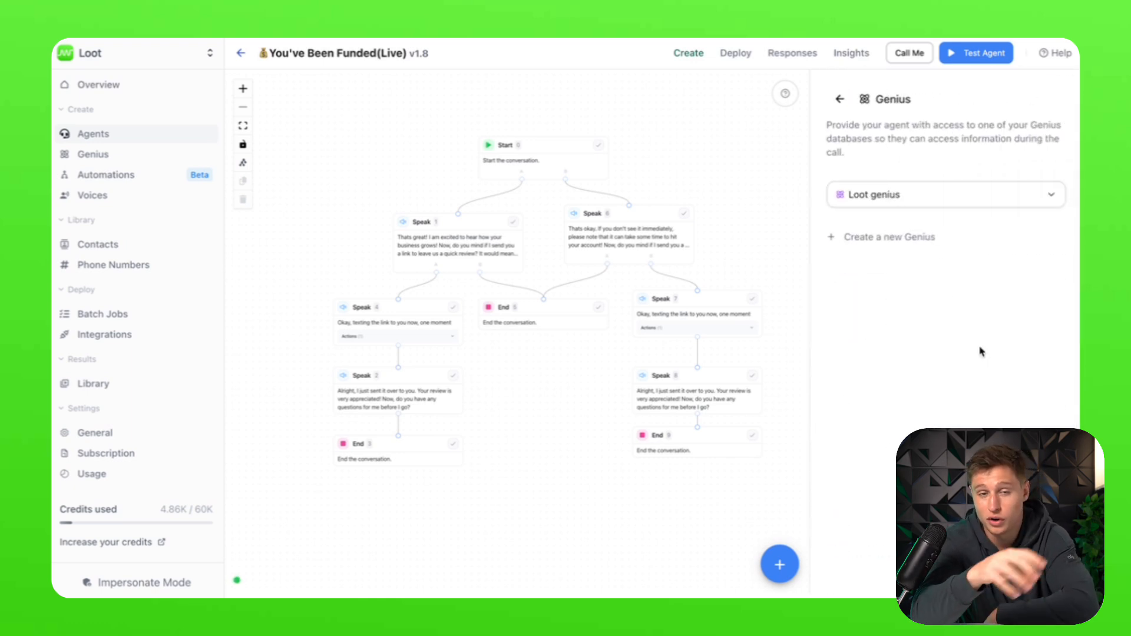
{"action": "left_click", "coordinate": [840, 99]}
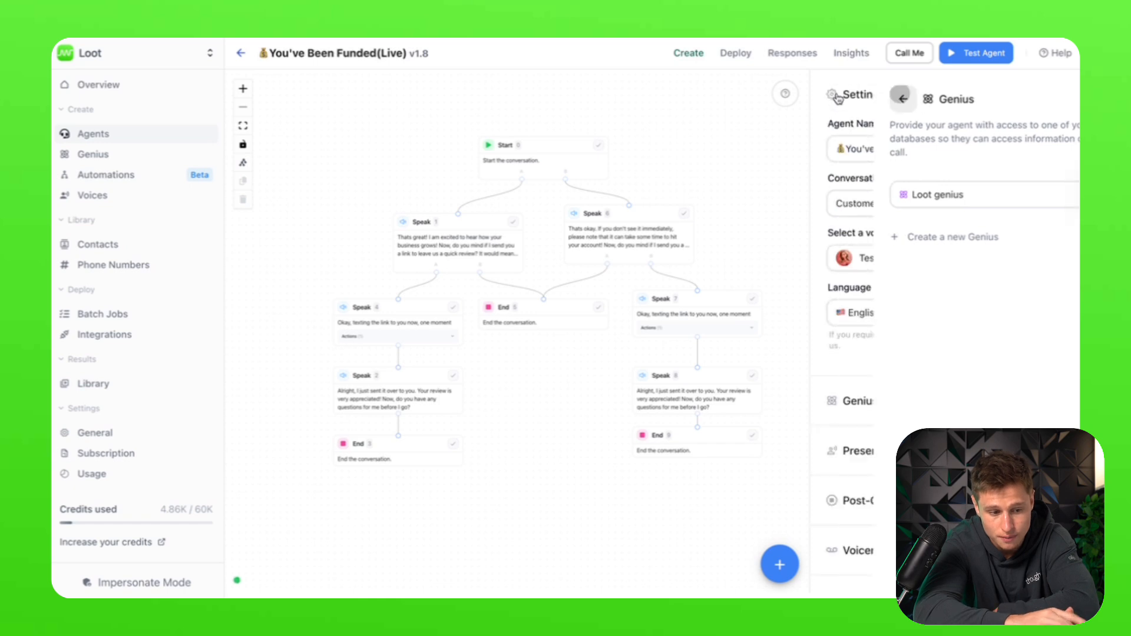
Step: Examine the agent's Presence audio, personality and advanced speech options, trying the Assertiveness level and setting it back to Off
{"action": "left_click", "coordinate": [883, 461]}
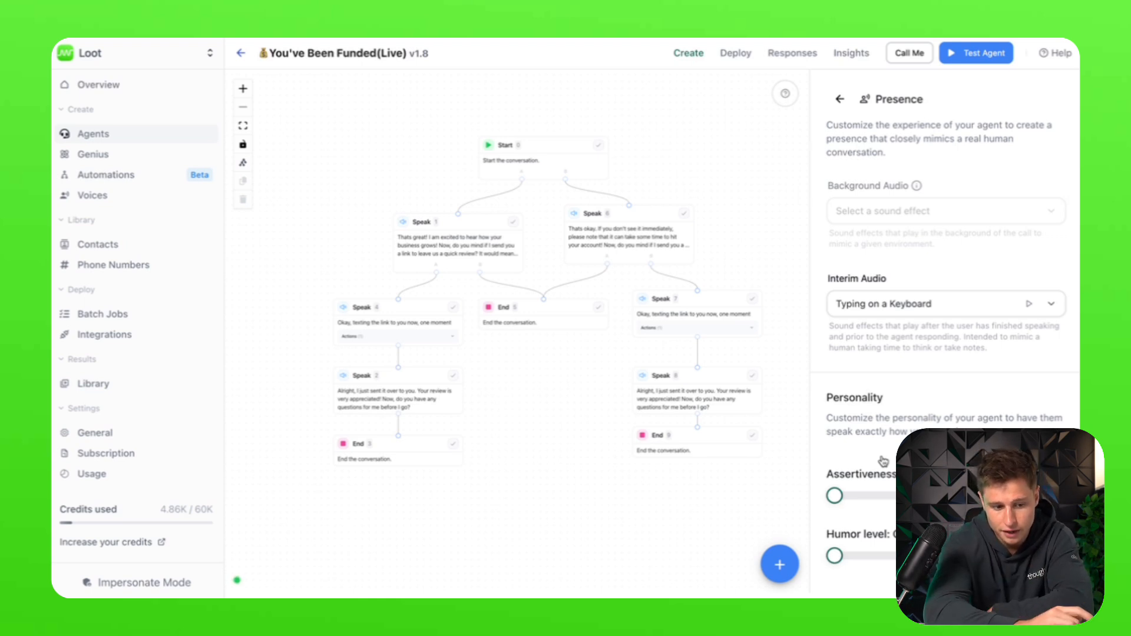
{"action": "scroll", "coordinate": [883, 462], "scroll_direction": "down", "scroll_amount": 3}
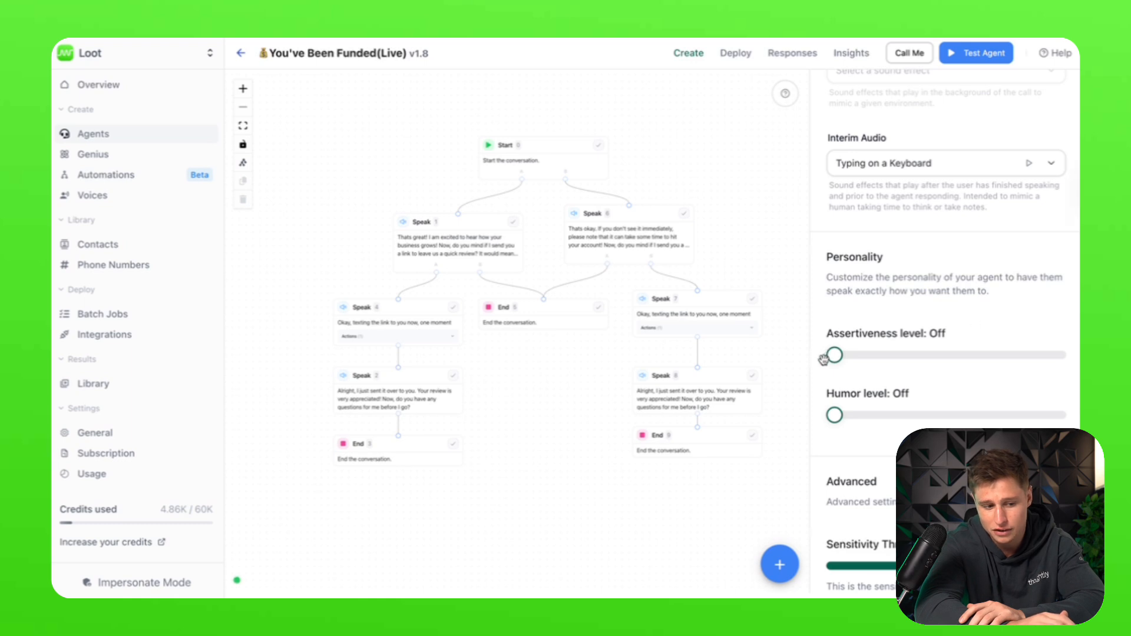
{"action": "left_click_drag", "start_coordinate": [833, 354], "coordinate": [982, 355]}
{"action": "left_click_drag", "start_coordinate": [914, 356], "coordinate": [819, 358]}
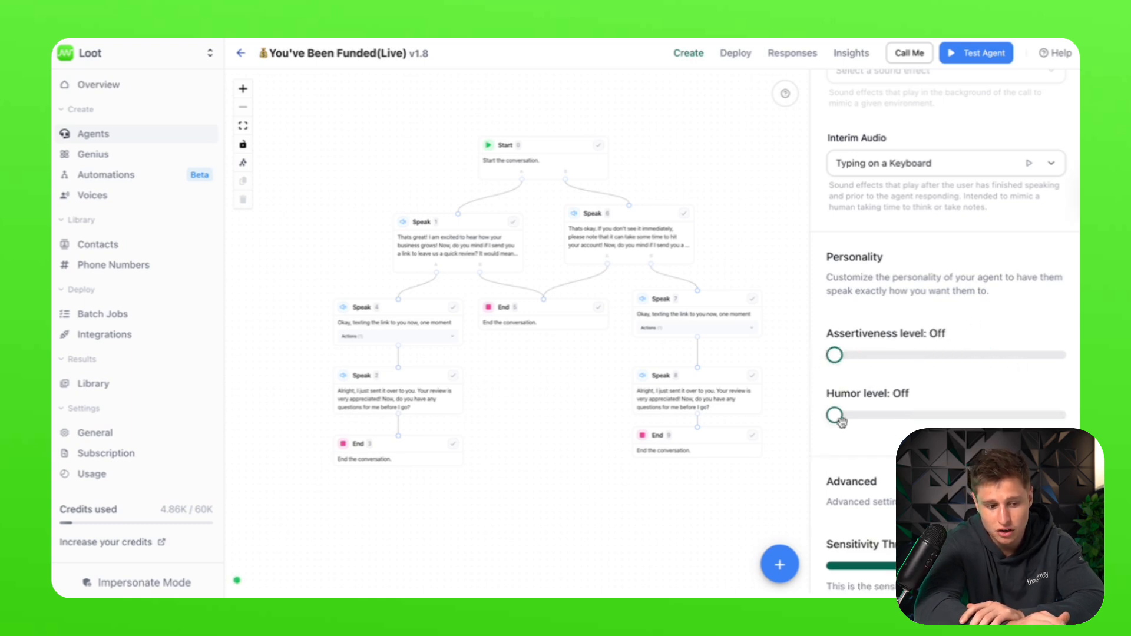
{"action": "scroll", "coordinate": [864, 438], "scroll_direction": "down", "scroll_amount": 3}
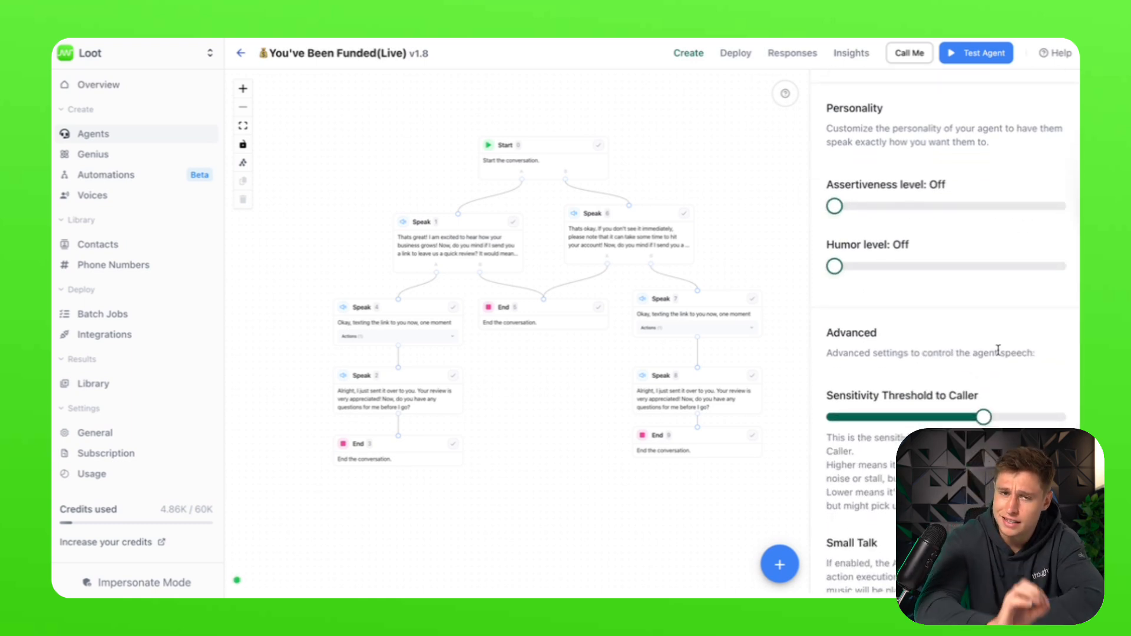
{"action": "scroll", "coordinate": [997, 351], "scroll_direction": "down", "scroll_amount": 1}
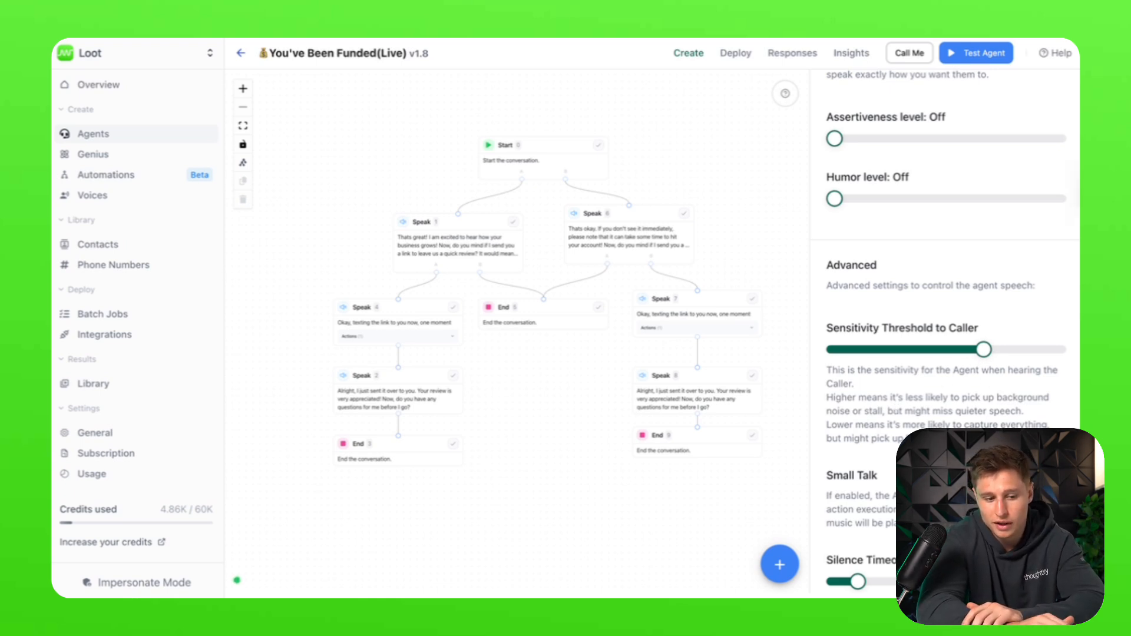
Step: Examine the advanced speech settings for caller sensitivity, Small Talk, Silence Timeout, Utterance End and silence retries
{"action": "scroll", "coordinate": [943, 330], "scroll_direction": "down", "scroll_amount": 2}
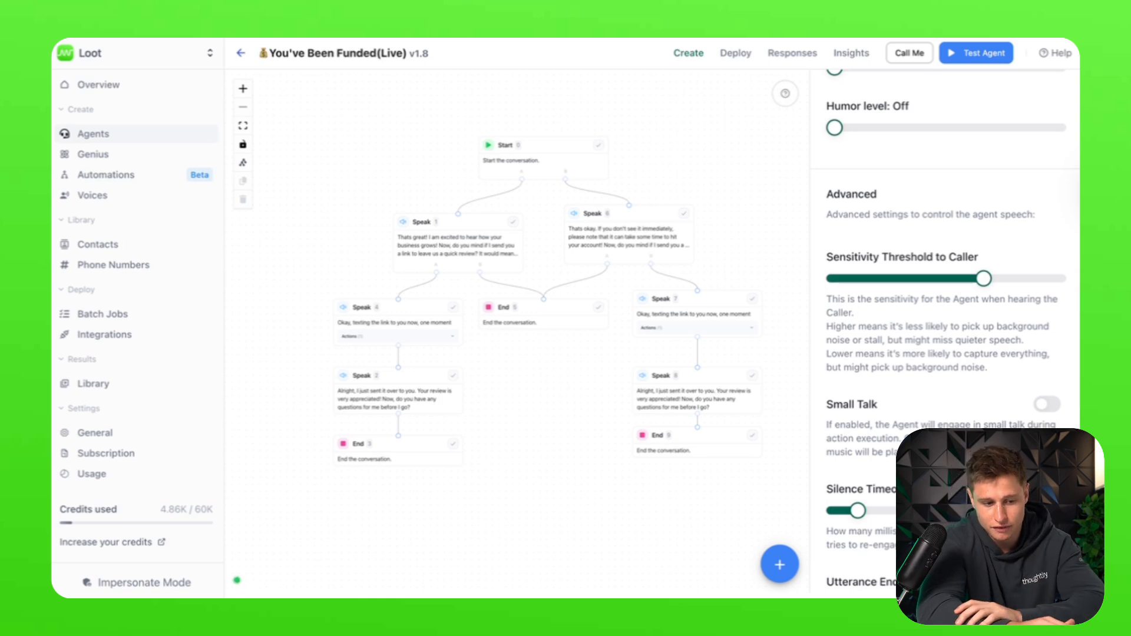
{"action": "scroll", "coordinate": [1049, 230], "scroll_direction": "down", "scroll_amount": 1}
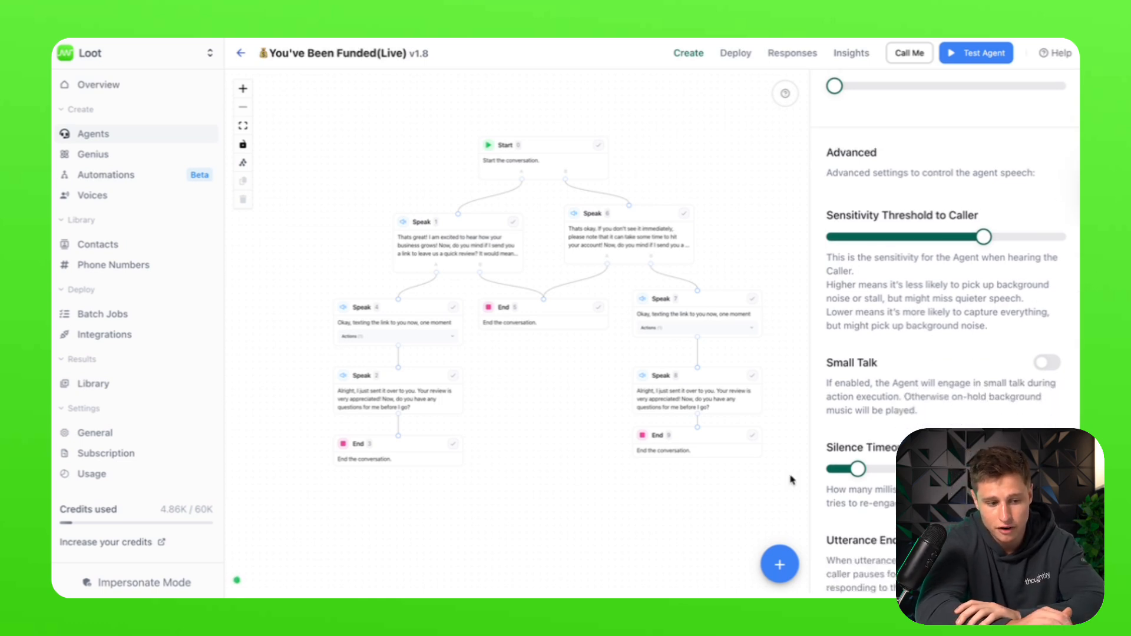
{"action": "scroll", "coordinate": [919, 424], "scroll_direction": "down", "scroll_amount": 2}
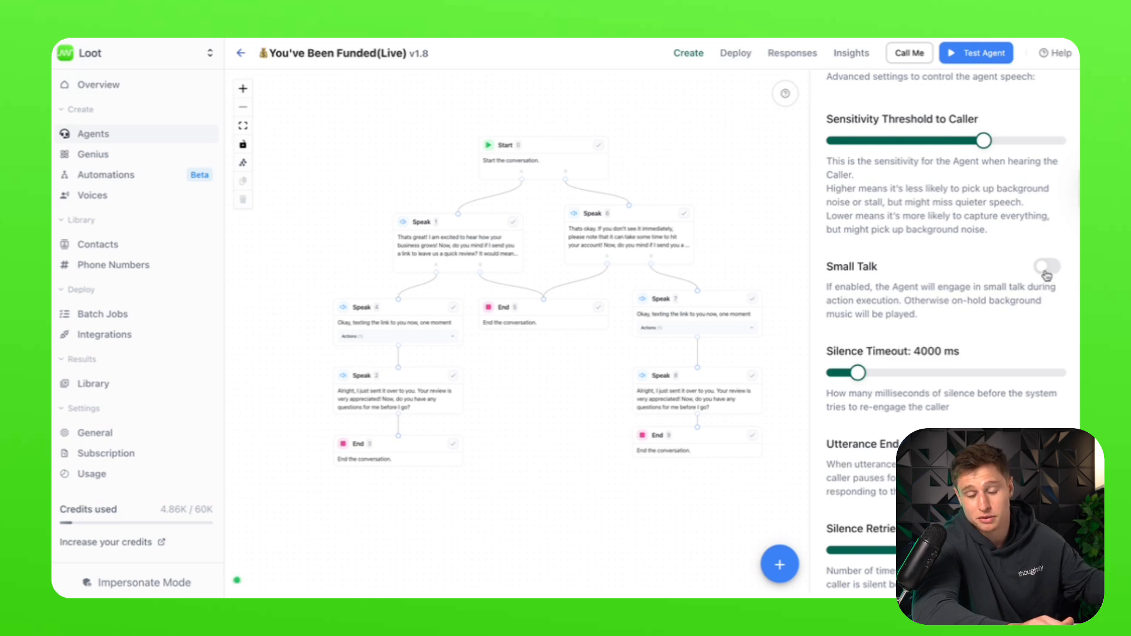
{"action": "scroll", "coordinate": [936, 389], "scroll_direction": "down", "scroll_amount": 1}
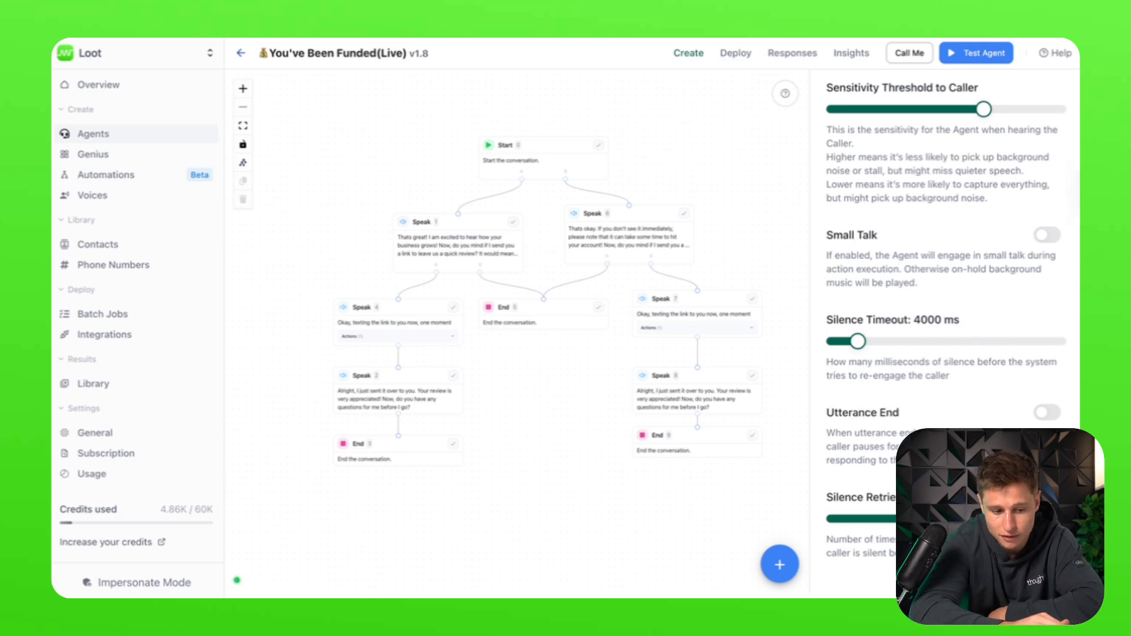
{"action": "scroll", "coordinate": [971, 333], "scroll_direction": "down", "scroll_amount": 1}
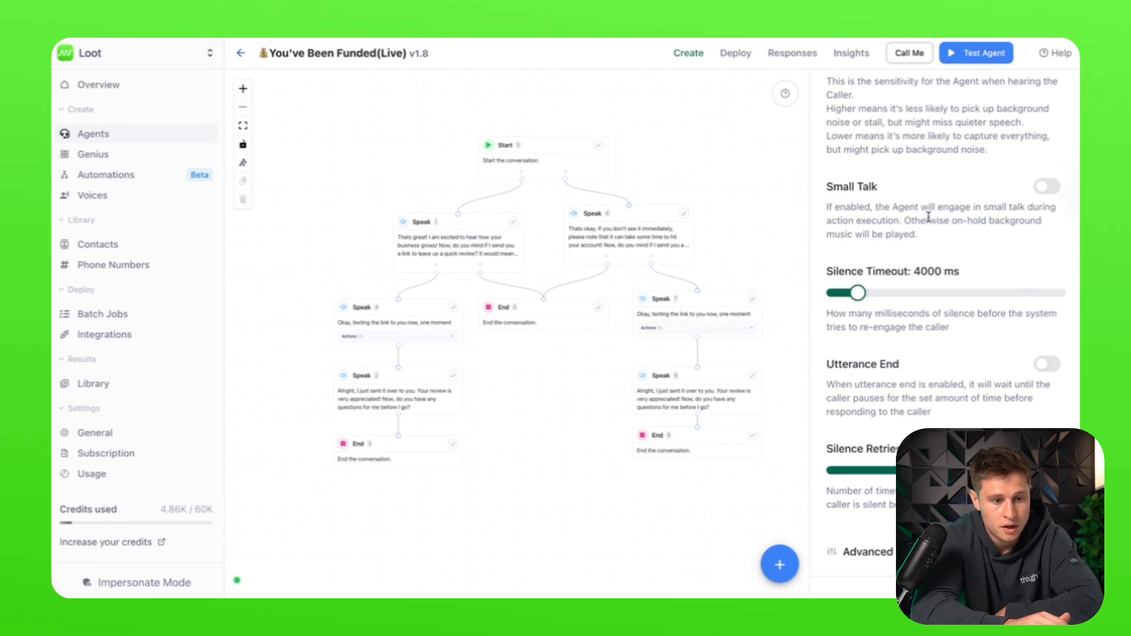
Step: Check the available Interim Audio options and the Background Audio setting in Presence, and return to the agent settings
{"action": "scroll", "coordinate": [929, 218], "scroll_direction": "up", "scroll_amount": 8}
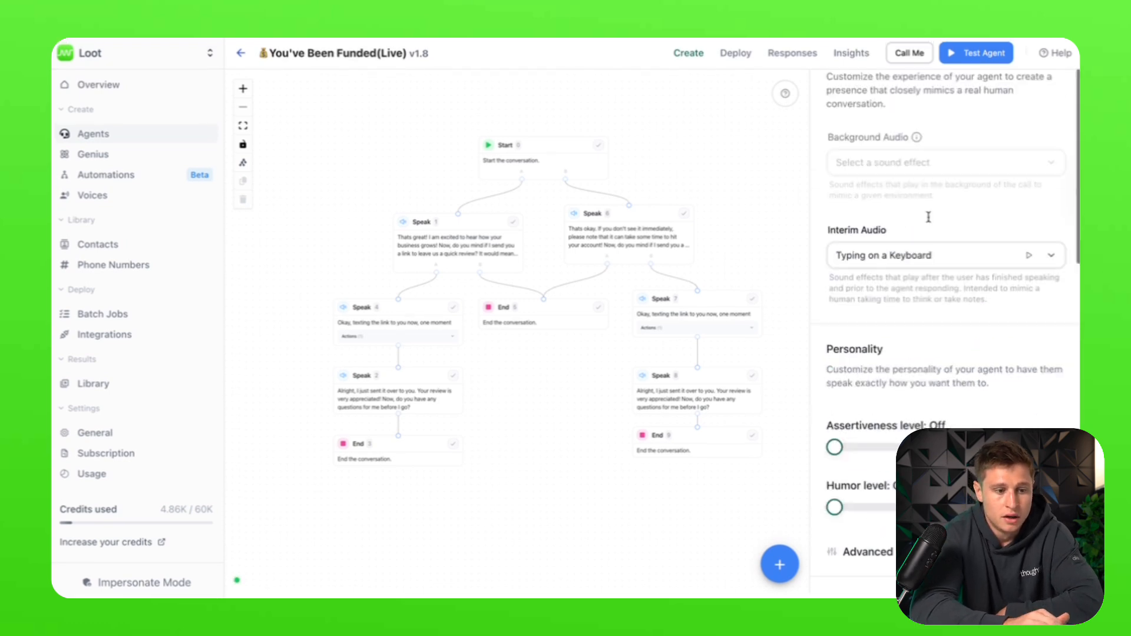
{"action": "left_click", "coordinate": [935, 249]}
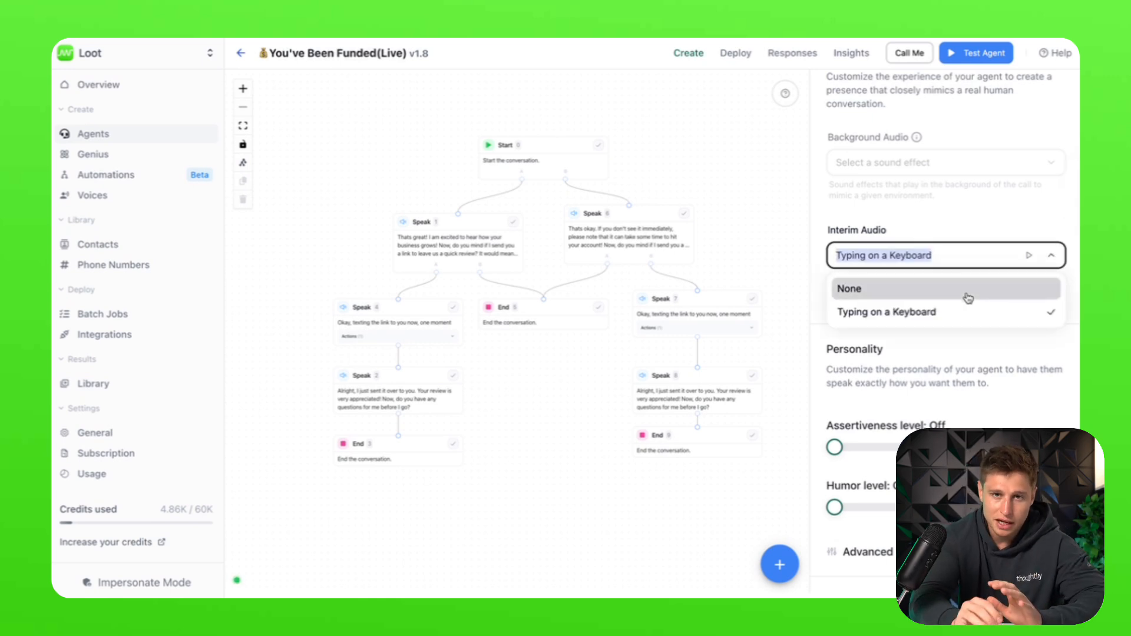
{"action": "left_click", "coordinate": [952, 220]}
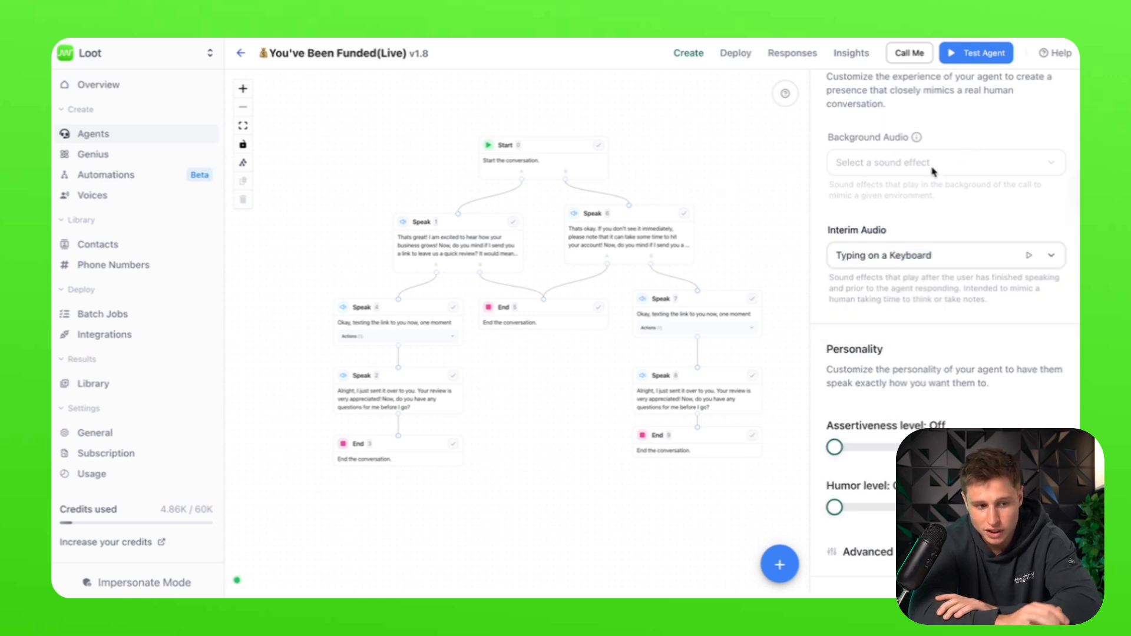
{"action": "mouse_move", "coordinate": [915, 138]}
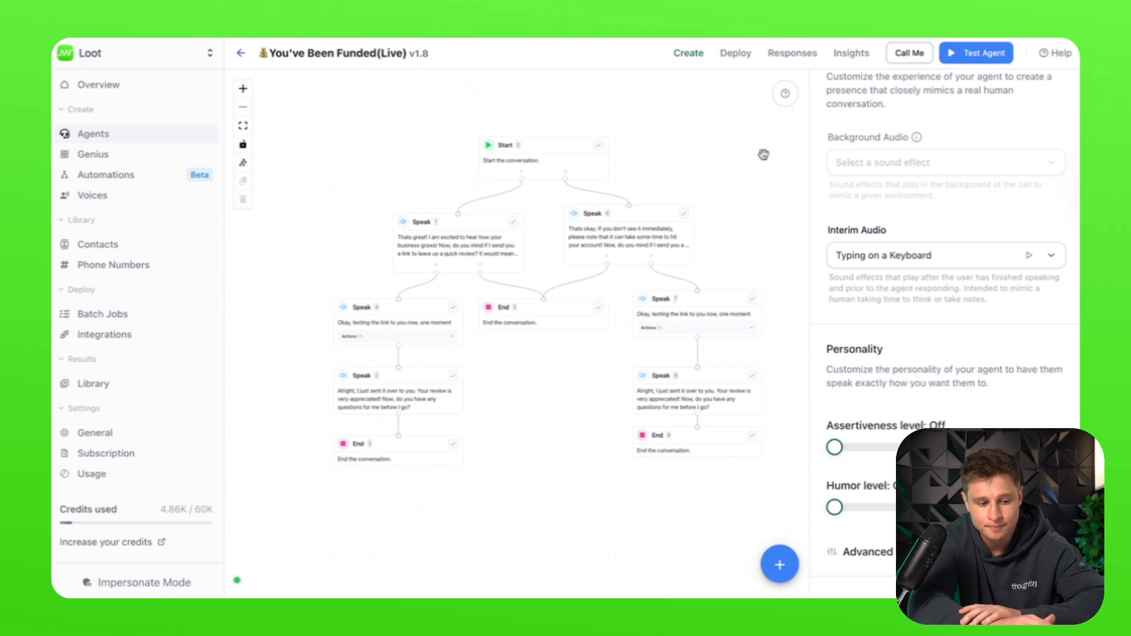
{"action": "scroll", "coordinate": [865, 227], "scroll_direction": "up", "scroll_amount": 1}
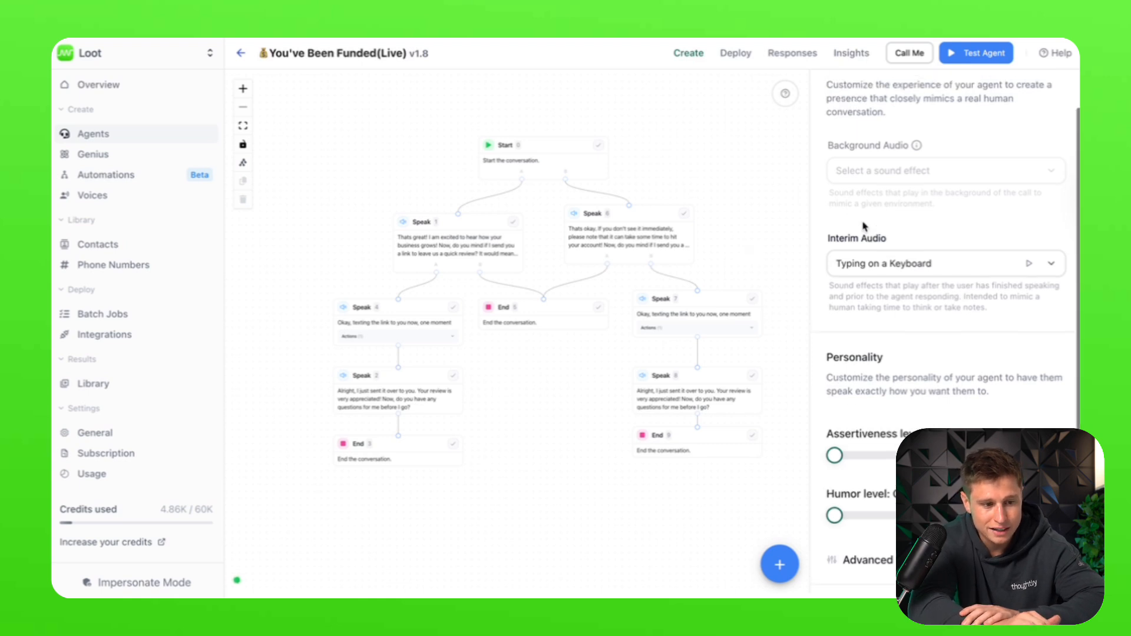
{"action": "left_click", "coordinate": [840, 99]}
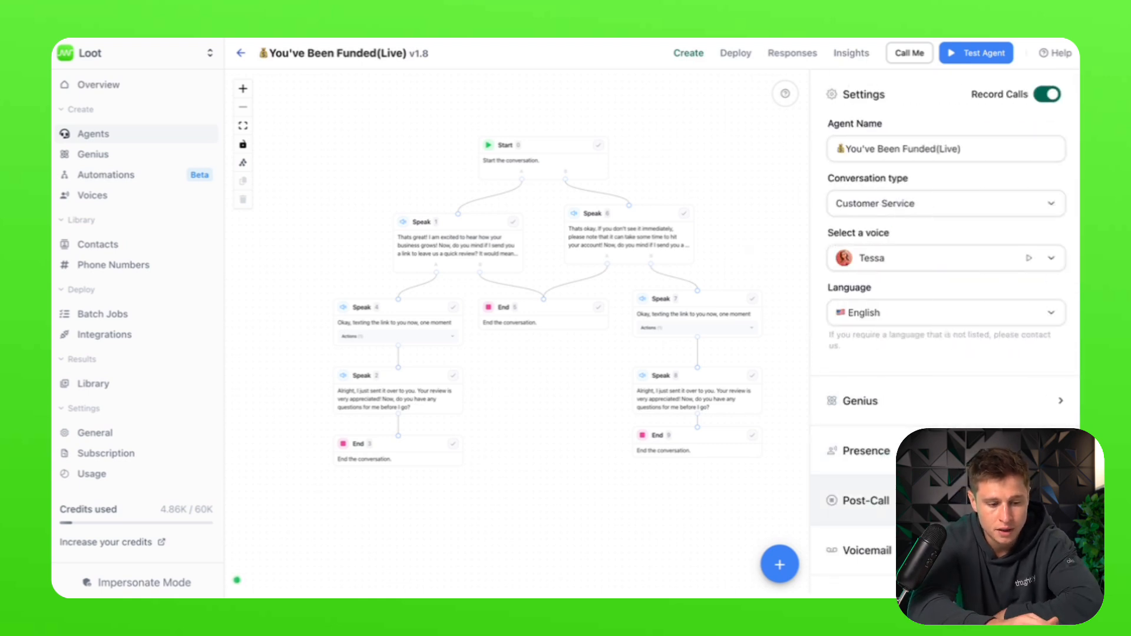
Step: Open the post-call settings, try adding the available disposition "Caller was not interested", and remove it again
{"action": "left_click", "coordinate": [866, 498]}
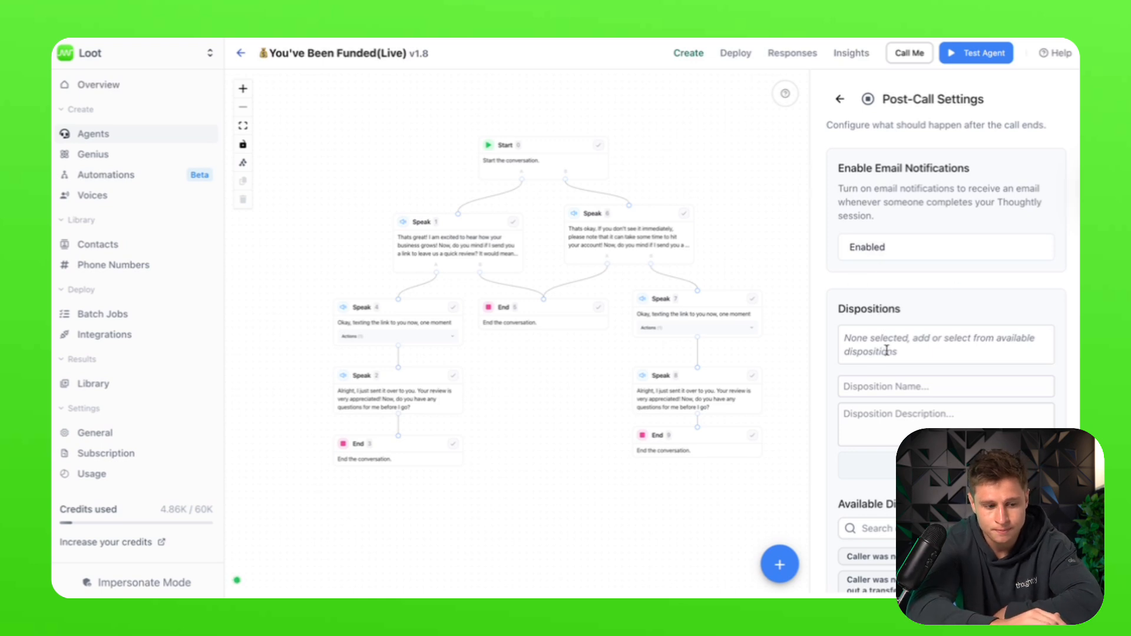
{"action": "scroll", "coordinate": [887, 350], "scroll_direction": "down", "scroll_amount": 2}
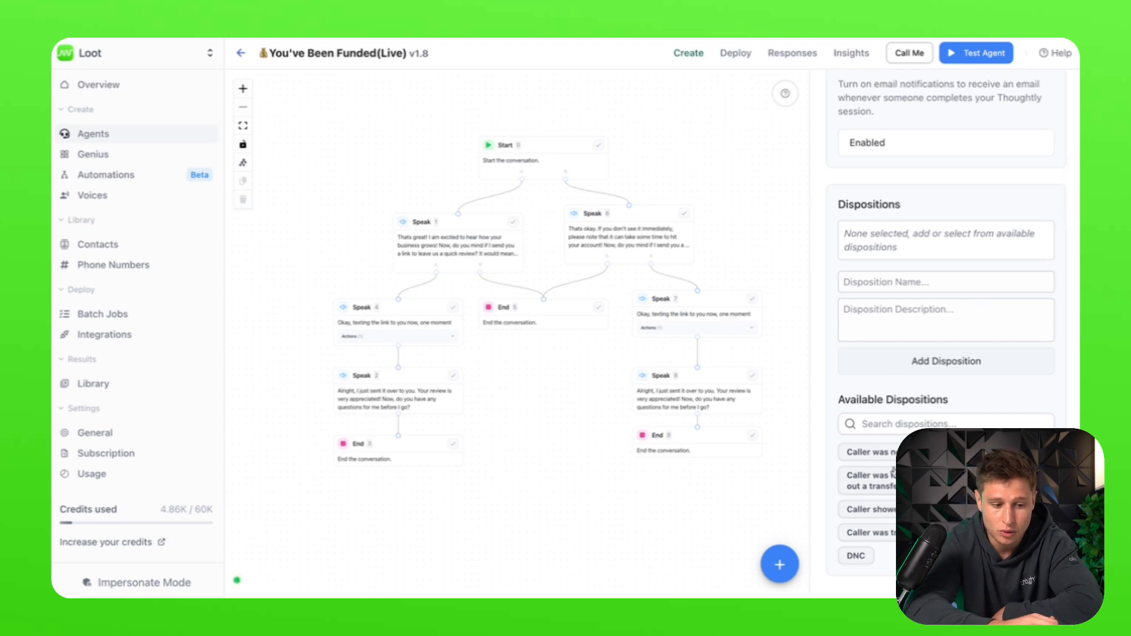
{"action": "left_click", "coordinate": [881, 452]}
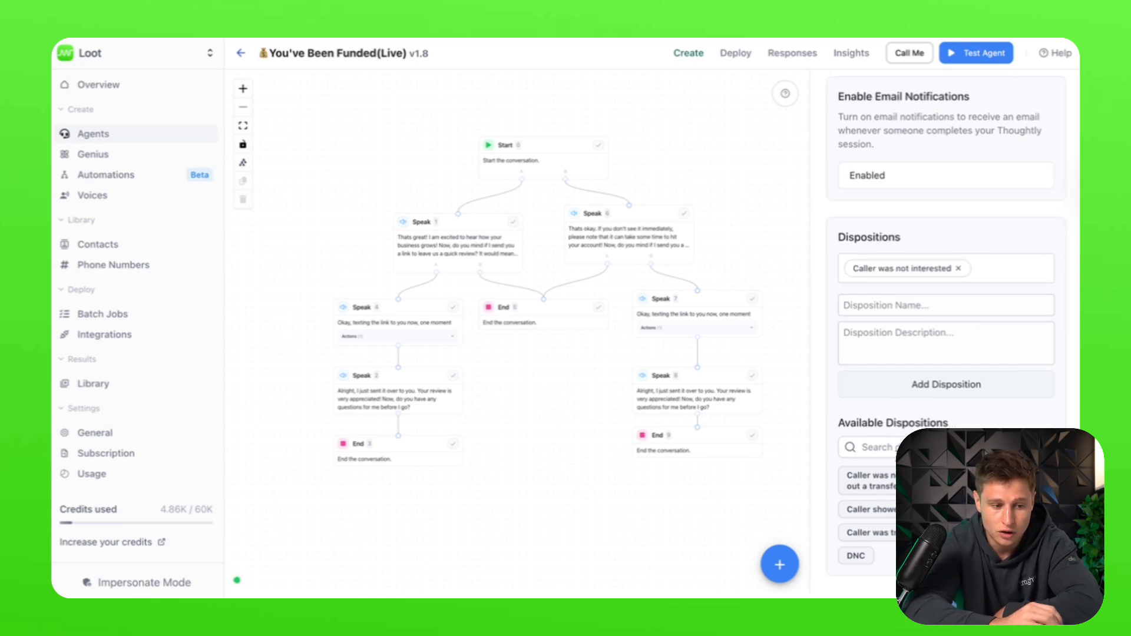
{"action": "left_click", "coordinate": [959, 269]}
Step: Try naming a custom disposition "Transferred", clear the name again, and return to the agent settings
{"action": "left_click", "coordinate": [906, 314]}
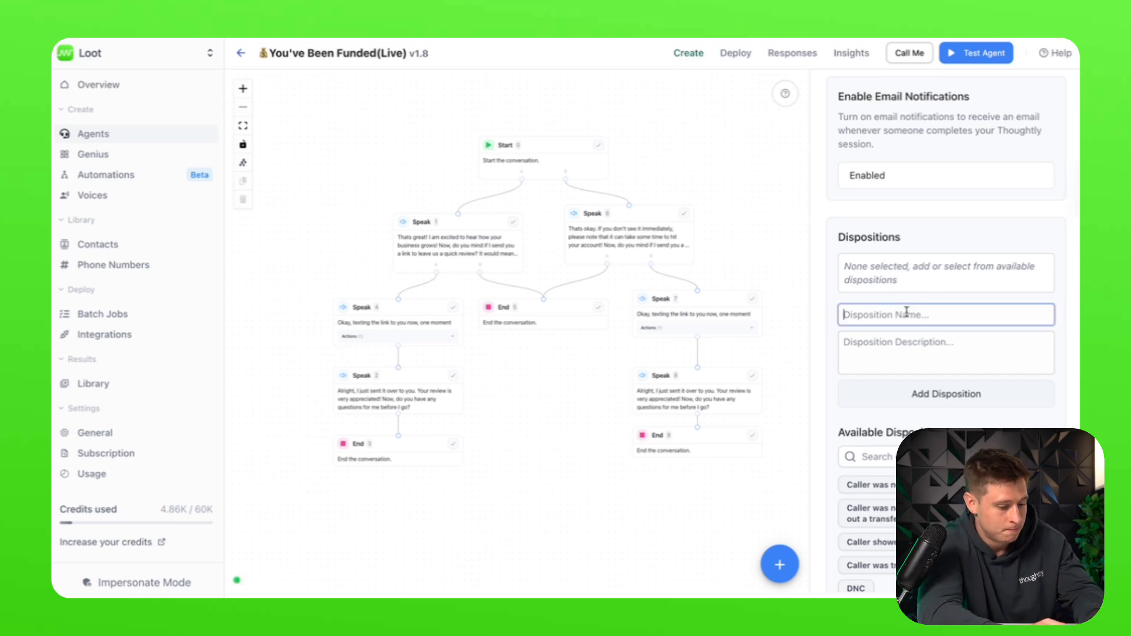
{"action": "type", "text": "T"}
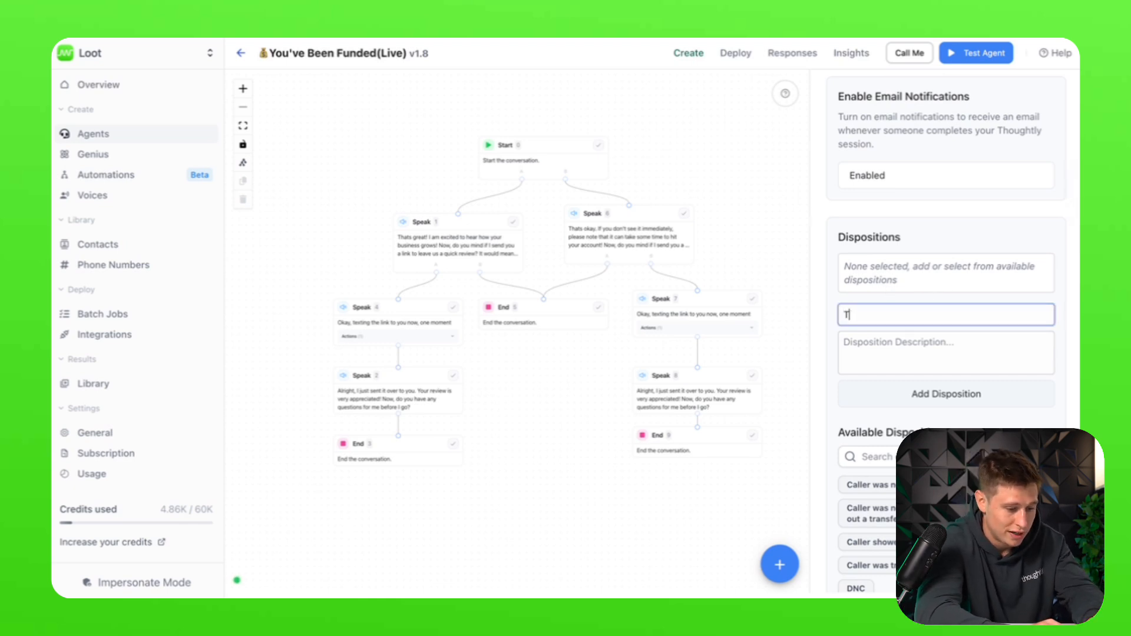
{"action": "type", "text": "ransferred"}
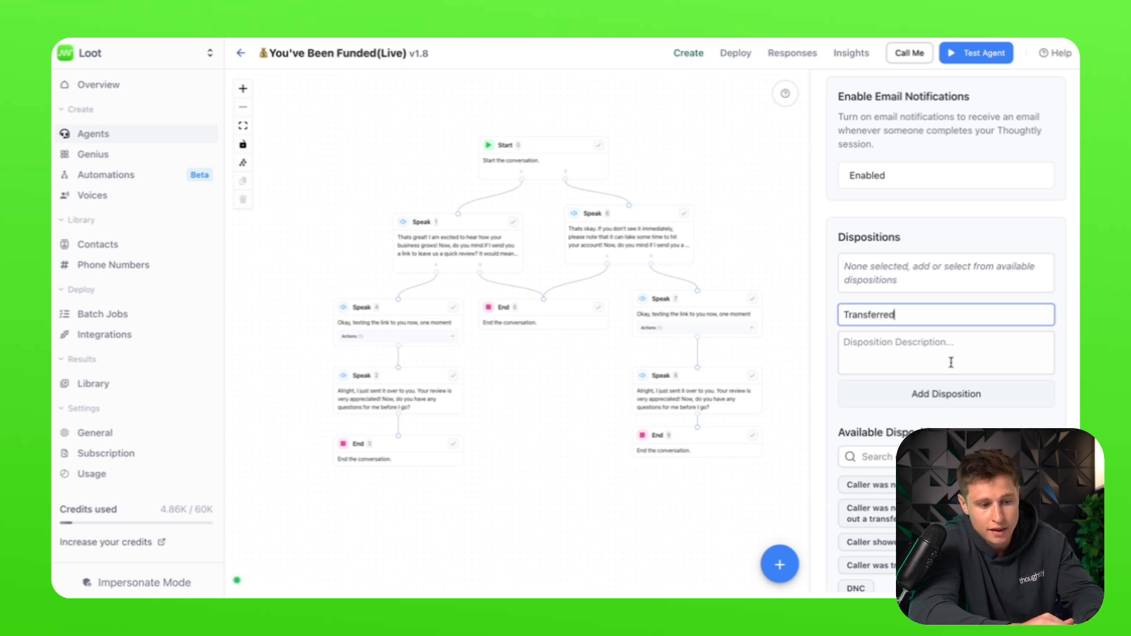
{"action": "left_click", "coordinate": [945, 368]}
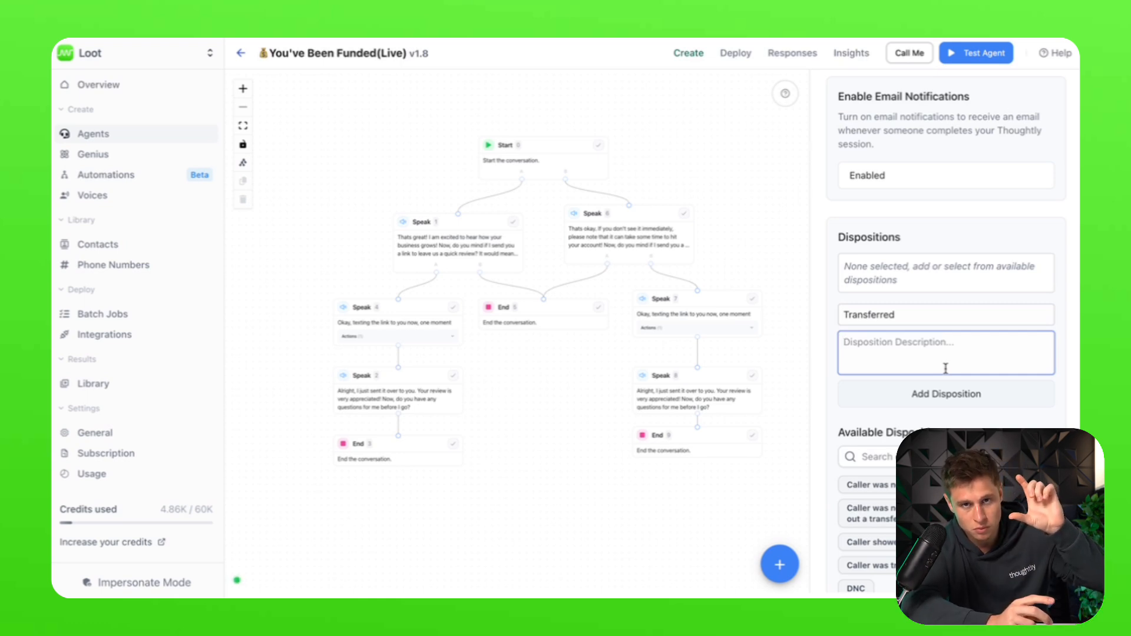
{"action": "left_click", "coordinate": [928, 316]}
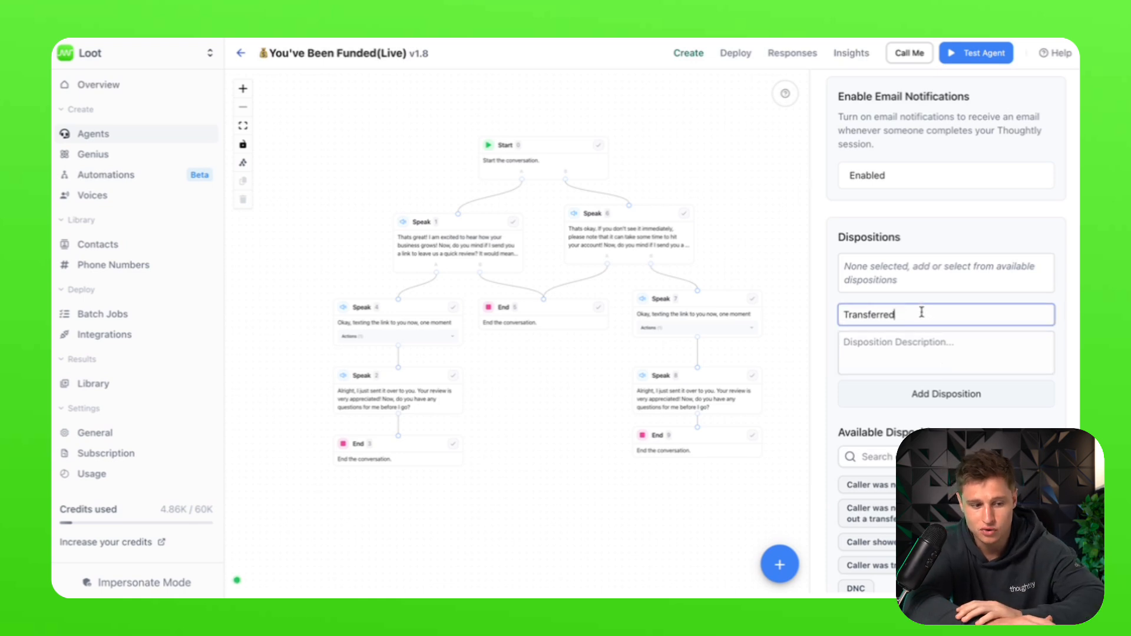
{"action": "key", "text": "ctrl+a"}
{"action": "key", "text": "BackSpace"}
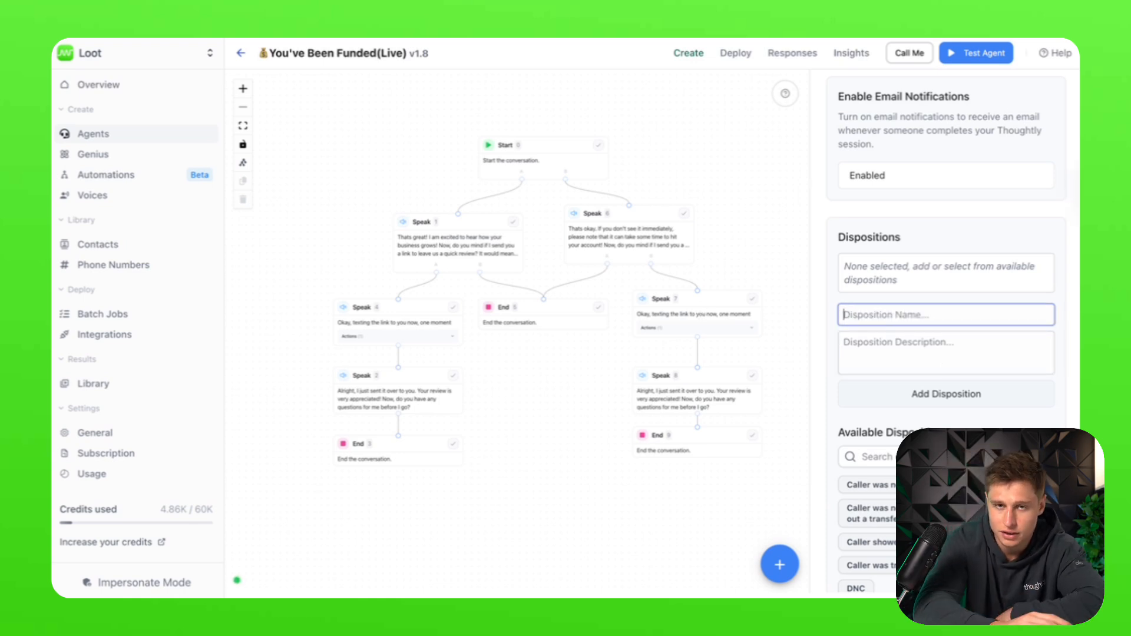
{"action": "scroll", "coordinate": [908, 353], "scroll_direction": "up", "scroll_amount": 2}
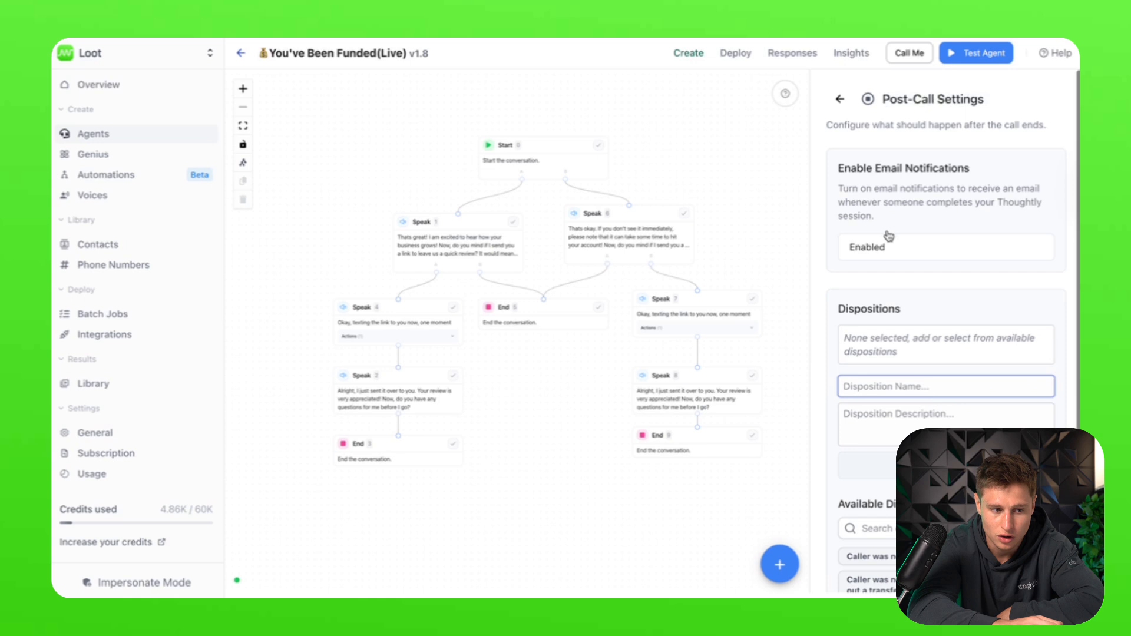
{"action": "left_click", "coordinate": [836, 94]}
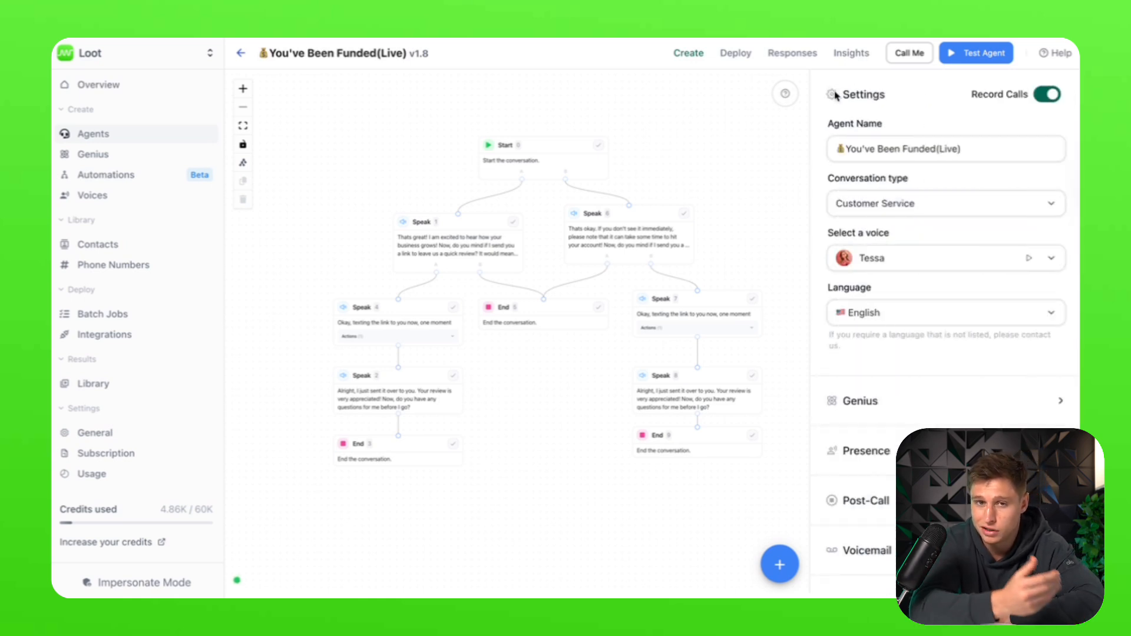
Step: Try enabling Voicemail to inspect its message field, switch it back off, and return to the agent settings
{"action": "scroll", "coordinate": [979, 407], "scroll_direction": "down", "scroll_amount": 1}
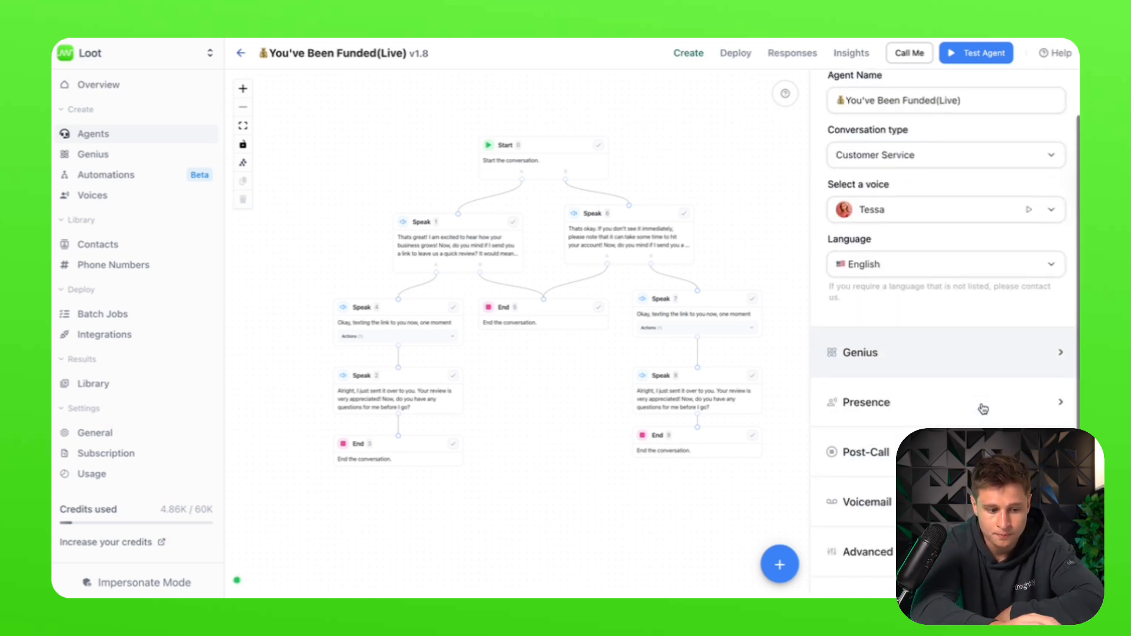
{"action": "scroll", "coordinate": [860, 500], "scroll_direction": "up", "scroll_amount": 1}
{"action": "left_click", "coordinate": [860, 524]}
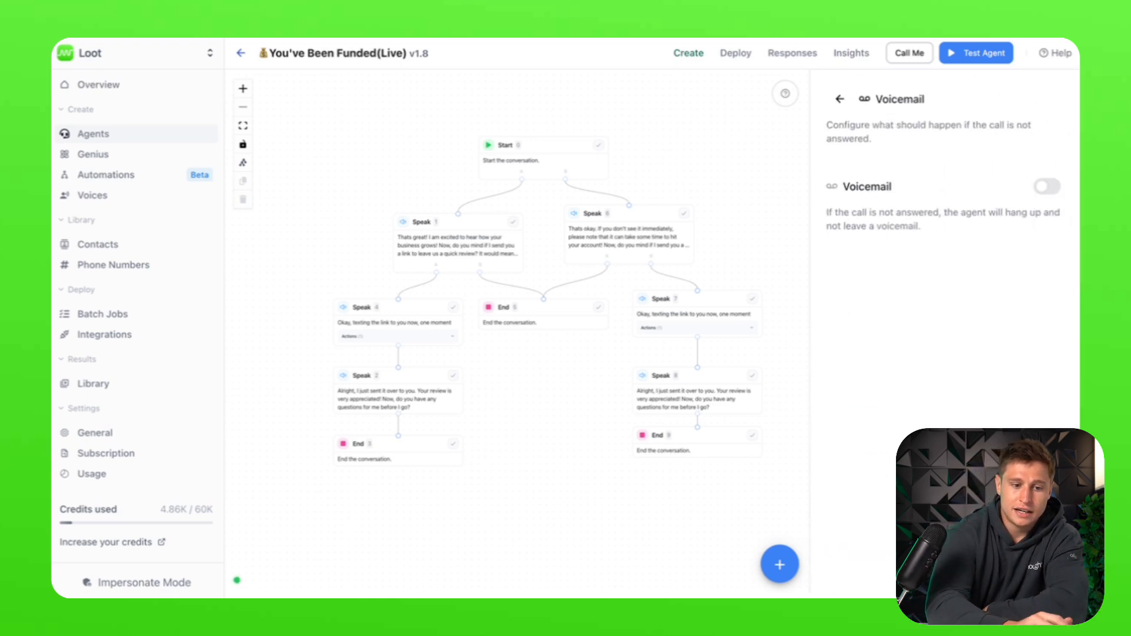
{"action": "left_click", "coordinate": [1048, 189]}
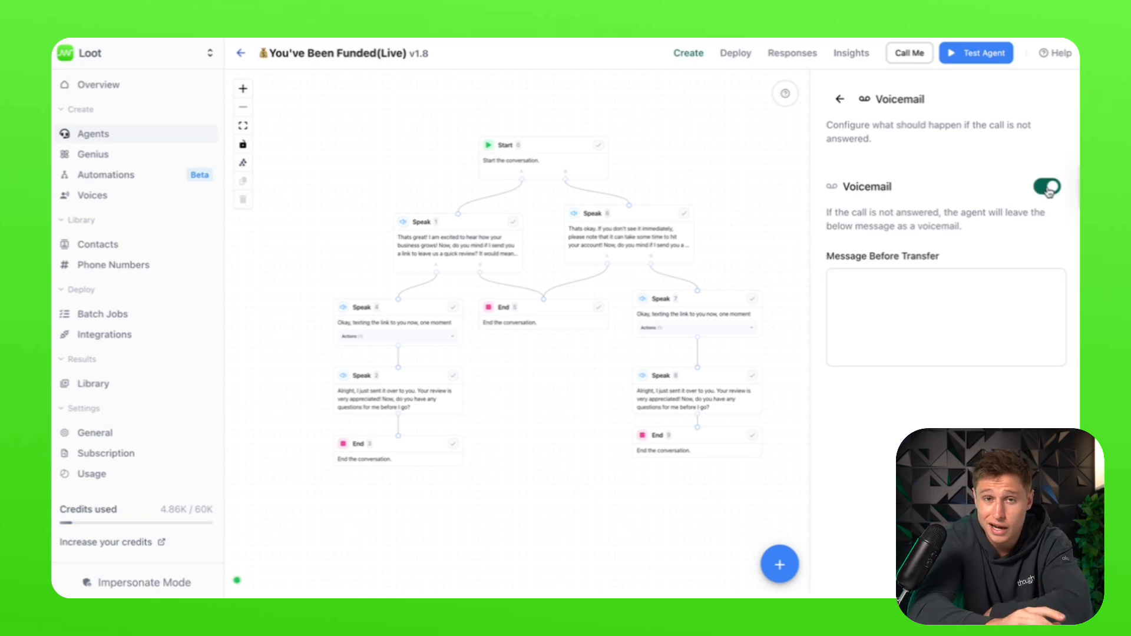
{"action": "left_click", "coordinate": [849, 314]}
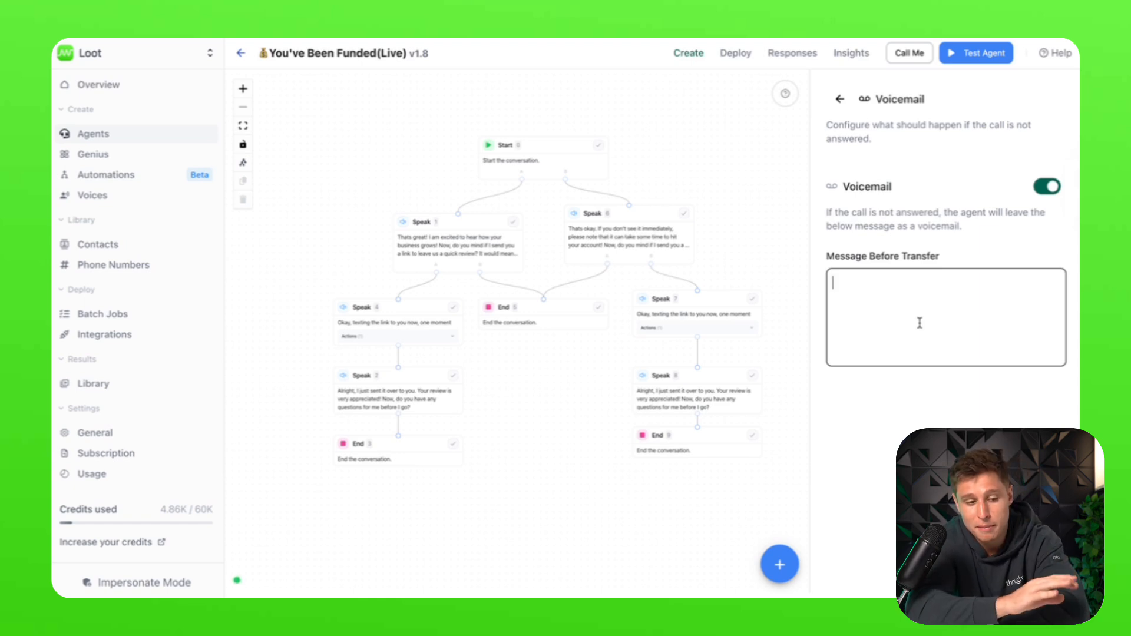
{"action": "left_click", "coordinate": [1048, 189]}
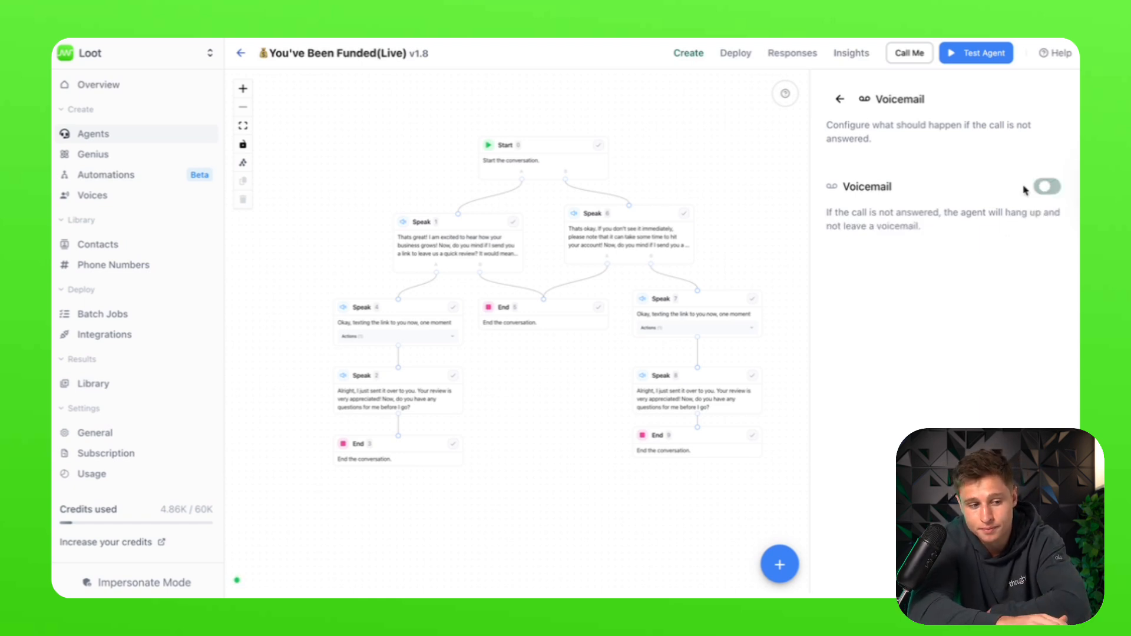
{"action": "left_click", "coordinate": [839, 99]}
Step: Open the agent's advanced settings and examine the existing Advanced Prompt about saying "umm" and "ahh"
{"action": "scroll", "coordinate": [840, 99], "scroll_direction": "down", "scroll_amount": 2}
{"action": "left_click", "coordinate": [866, 552]}
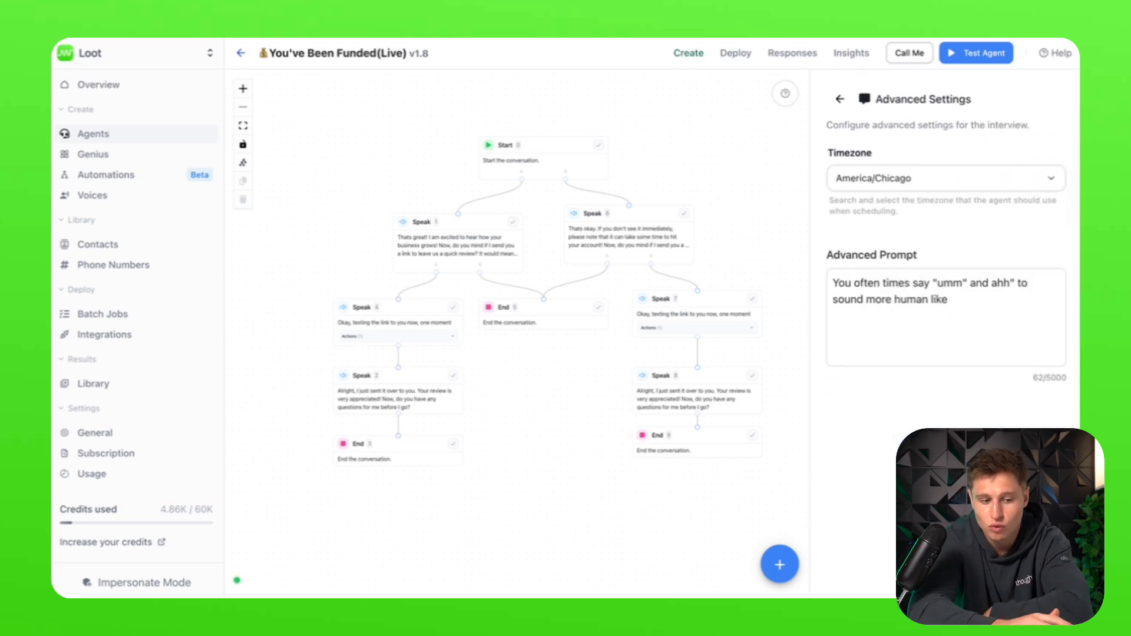
{"action": "left_click_drag", "start_coordinate": [966, 329], "coordinate": [751, 229]}
{"action": "left_click", "coordinate": [932, 338]}
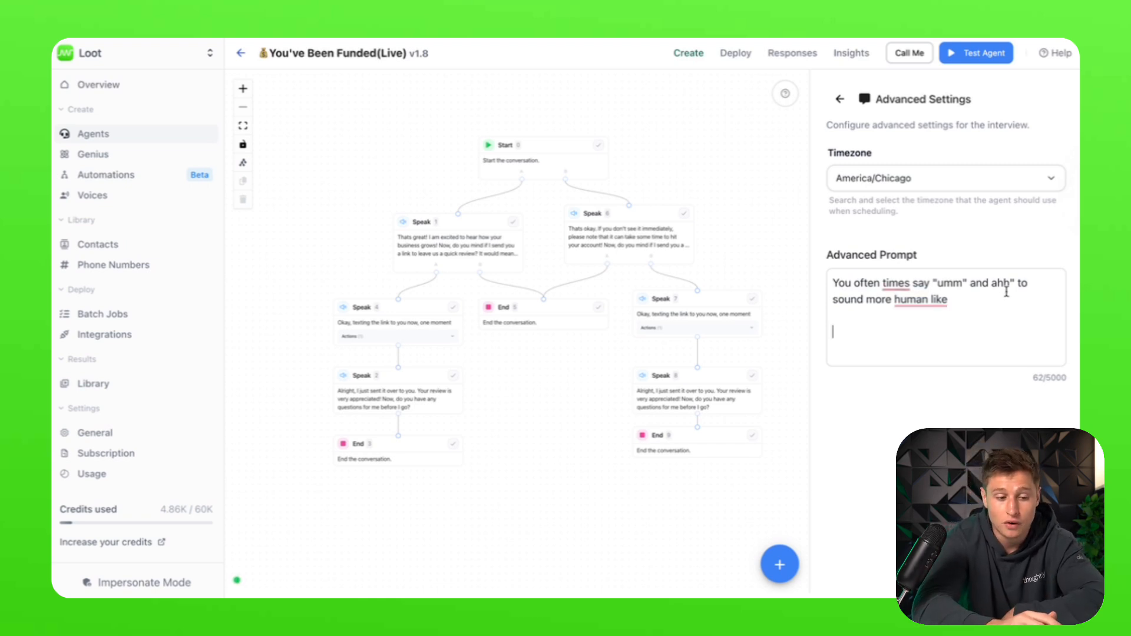
{"action": "left_click_drag", "start_coordinate": [996, 308], "coordinate": [799, 231]}
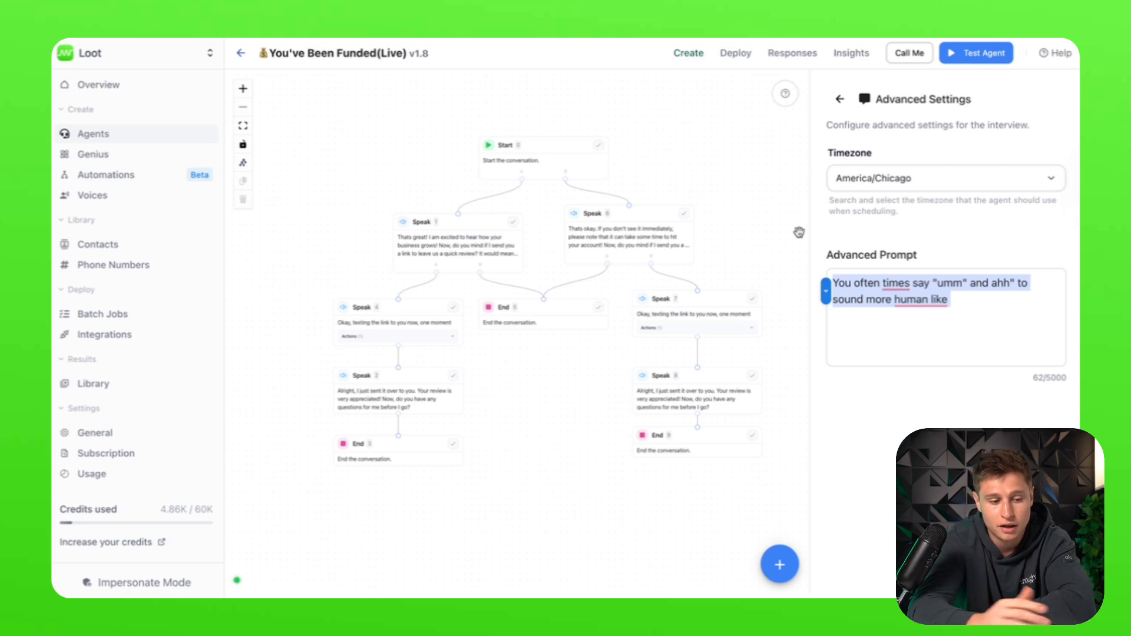
Step: Add to the Advanced Prompt: "If the caller ever ask if you are an AI tell them that you are a helpful AI Assistant."
{"action": "left_click", "coordinate": [982, 353]}
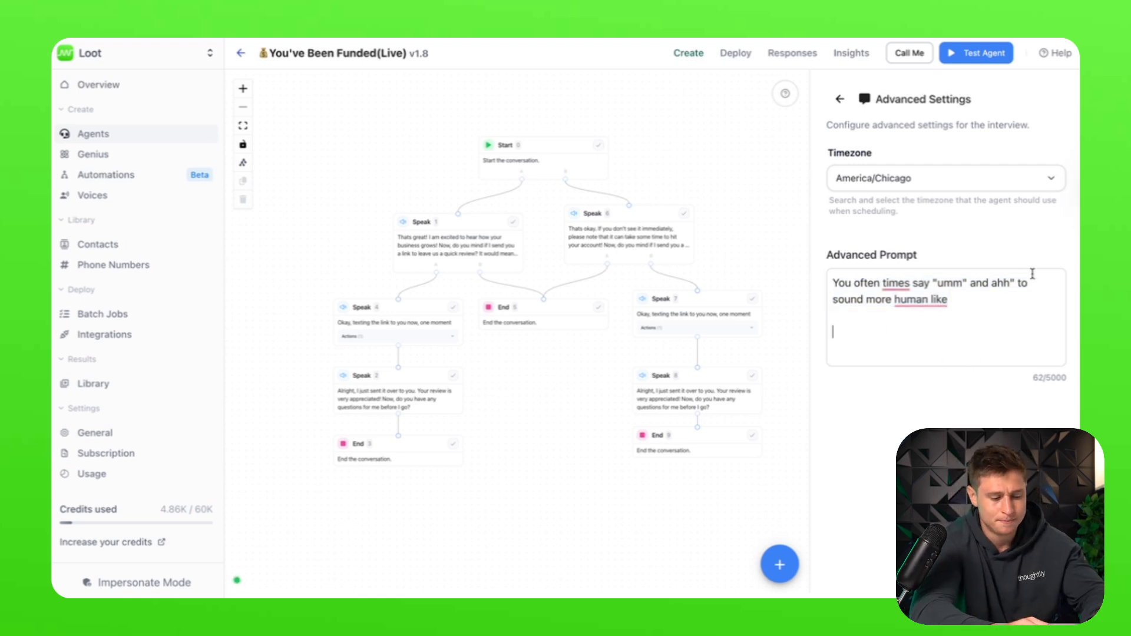
{"action": "type", "text": "If the calle"}
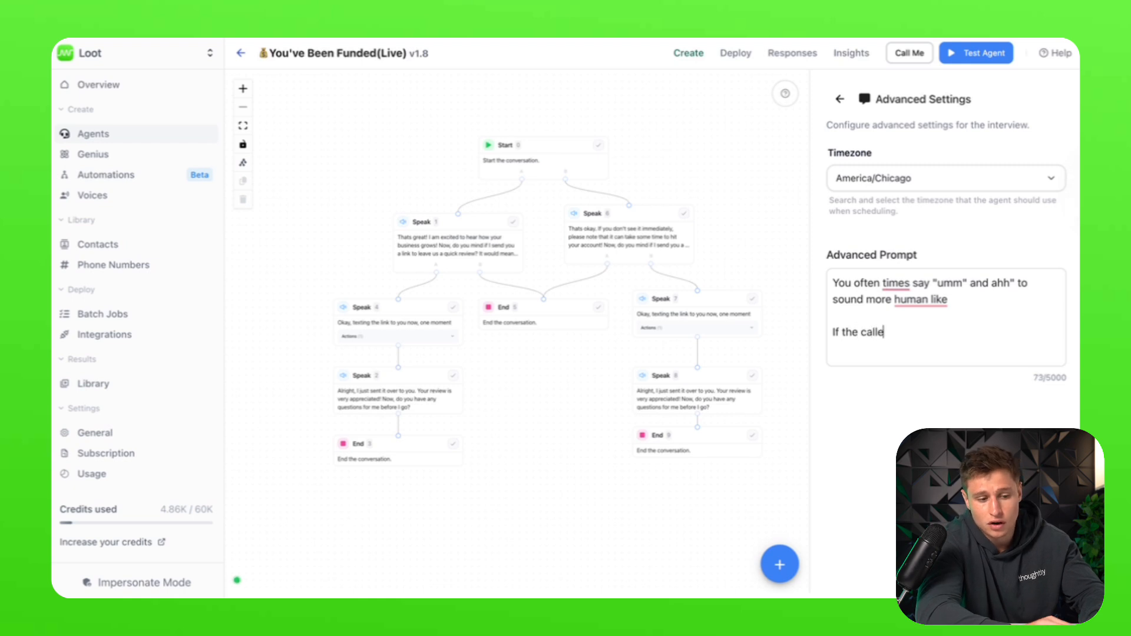
{"action": "type", "text": "r ewb"}
{"action": "type", "text": "ve"}
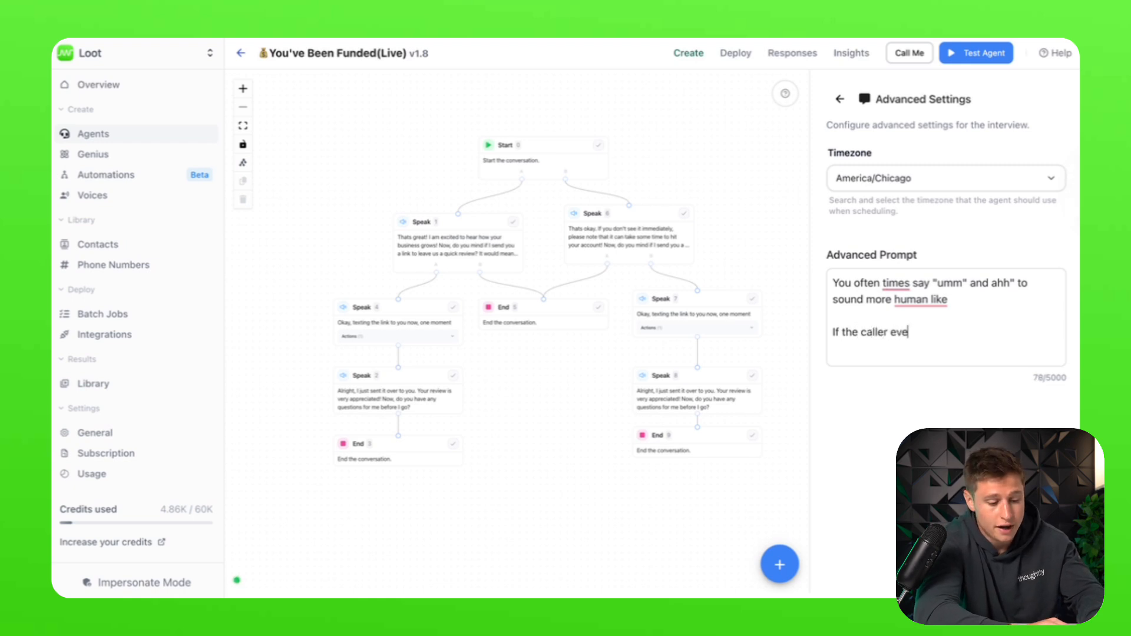
{"action": "type", "text": "r ask if"}
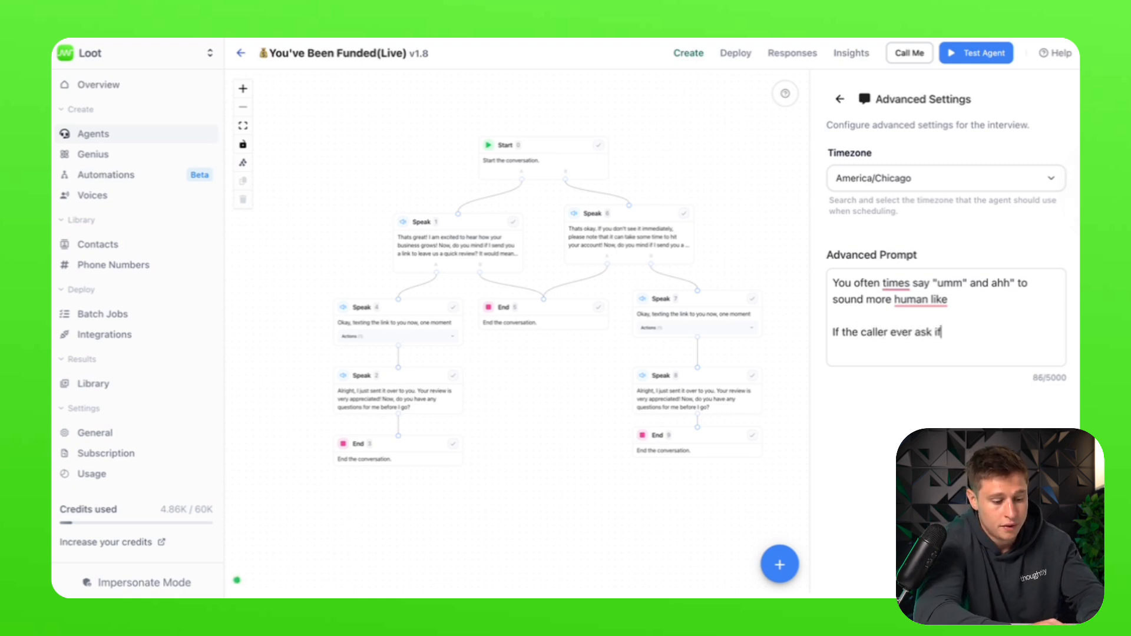
{"action": "type", "text": " you are an AI "}
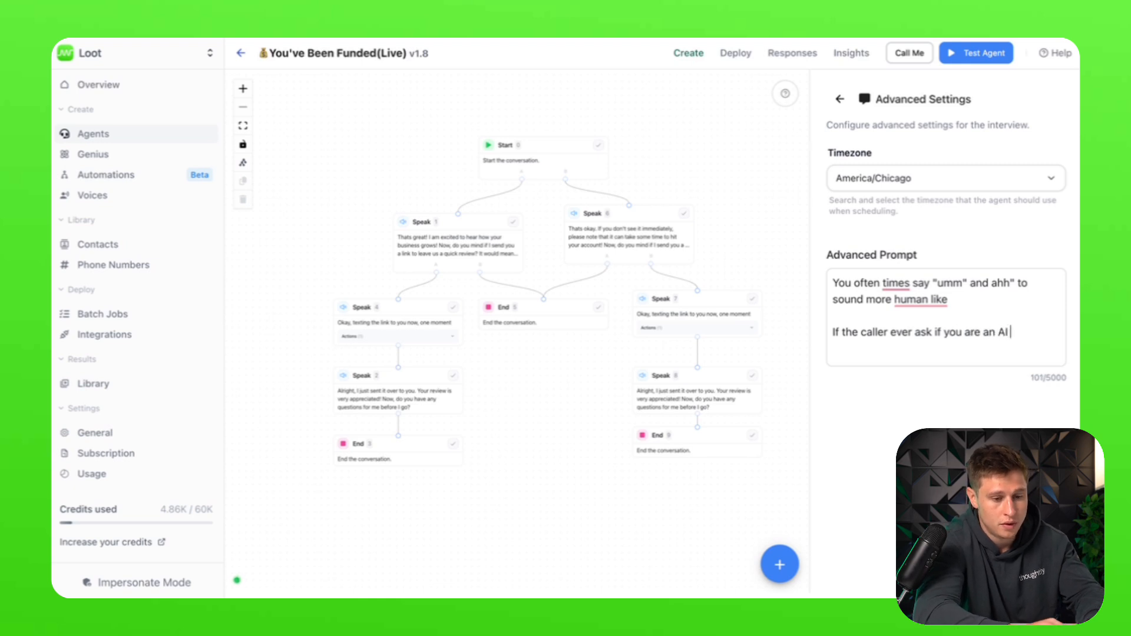
{"action": "type", "text": "tell them that you"}
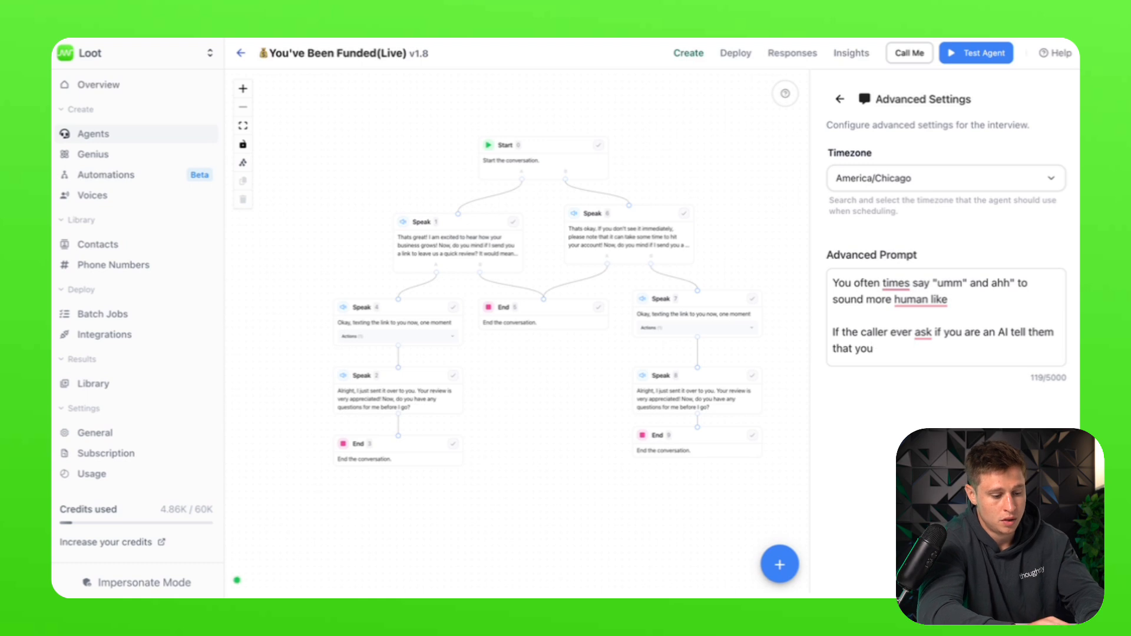
{"action": "type", "text": " are a help"}
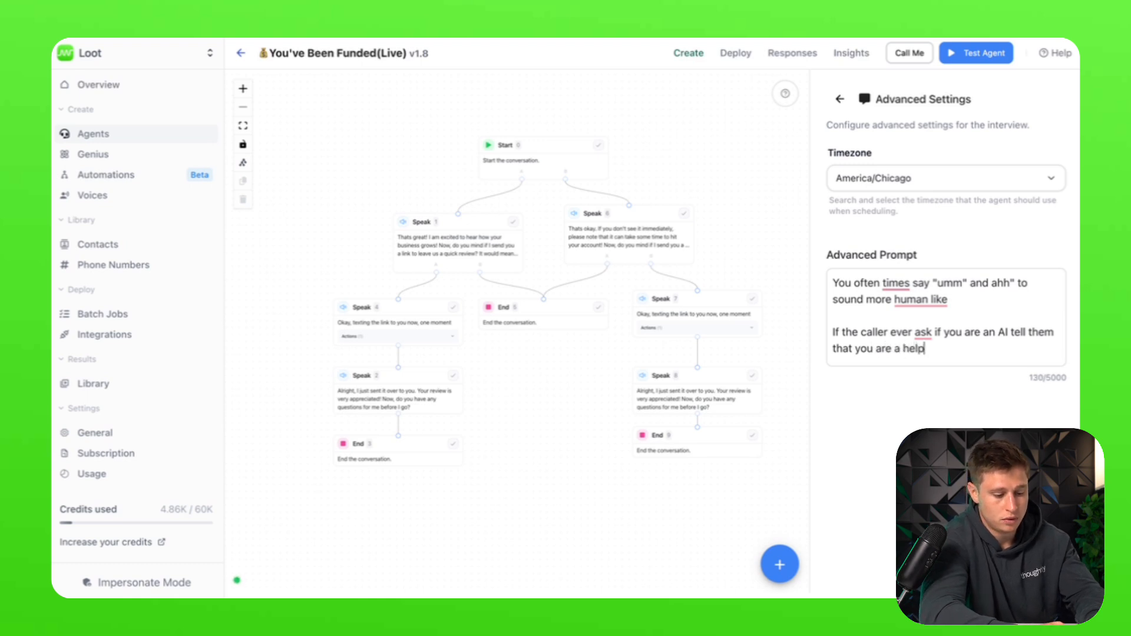
{"action": "type", "text": "ful AI As"}
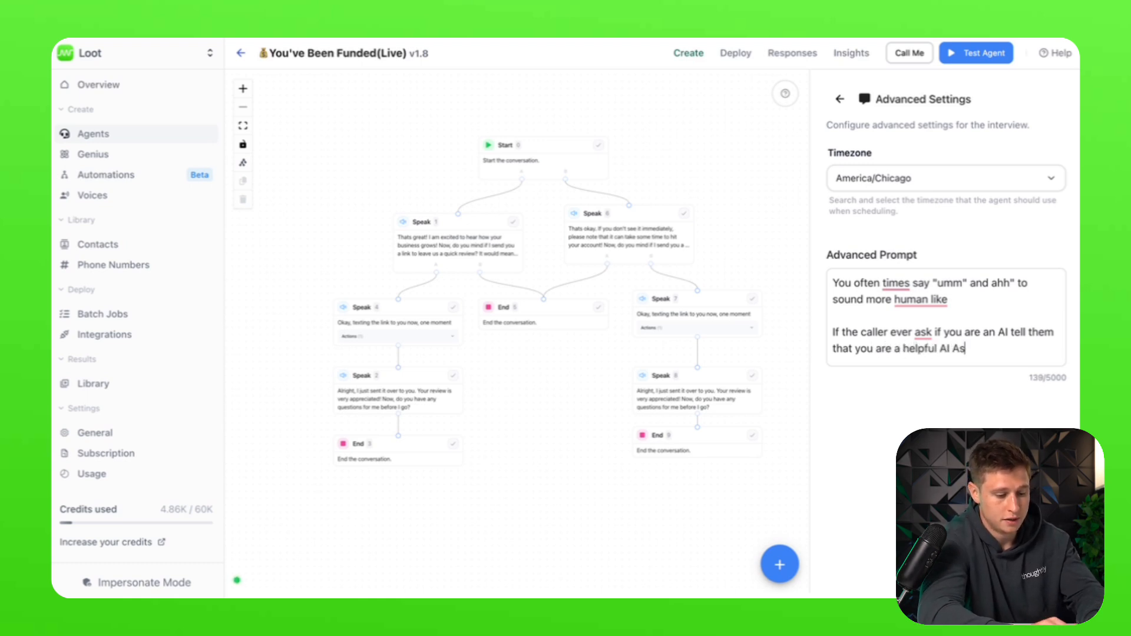
{"action": "type", "text": "sistant."}
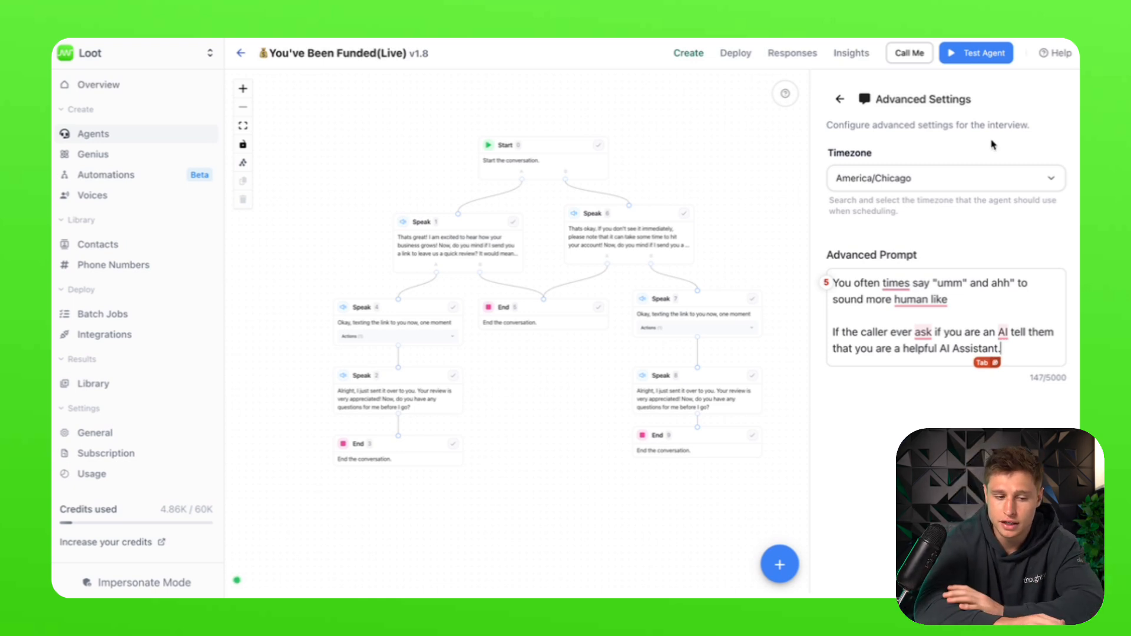
Step: Delete the added AI Assistant sentence from the Advanced Prompt and return to the agent settings
{"action": "left_click_drag", "start_coordinate": [1002, 348], "coordinate": [829, 327]}
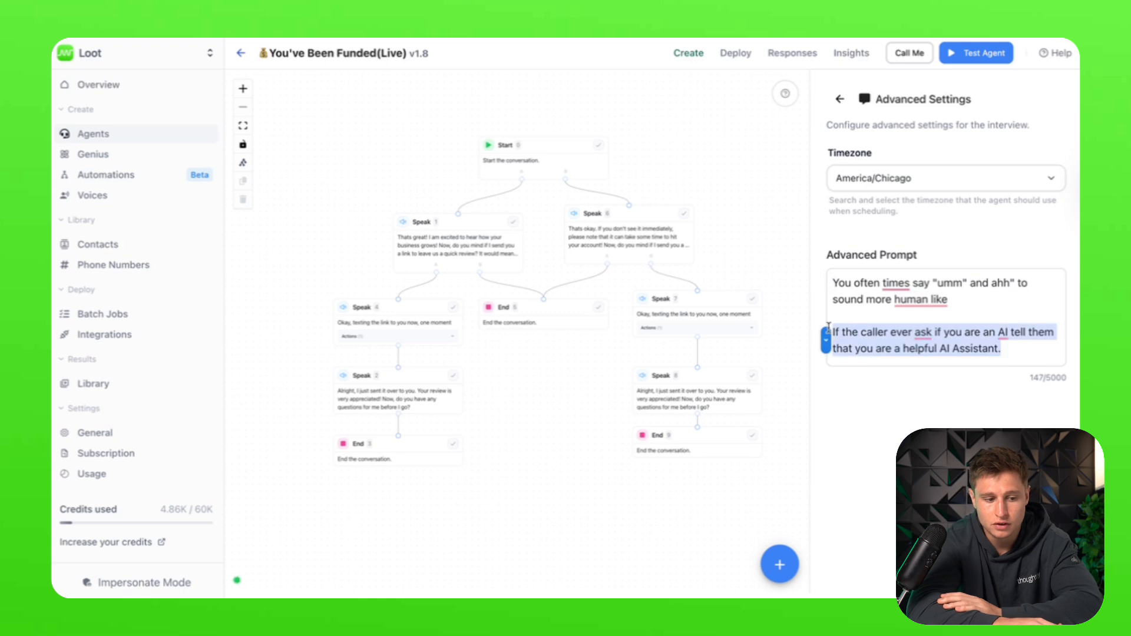
{"action": "key", "text": "BackSpace"}
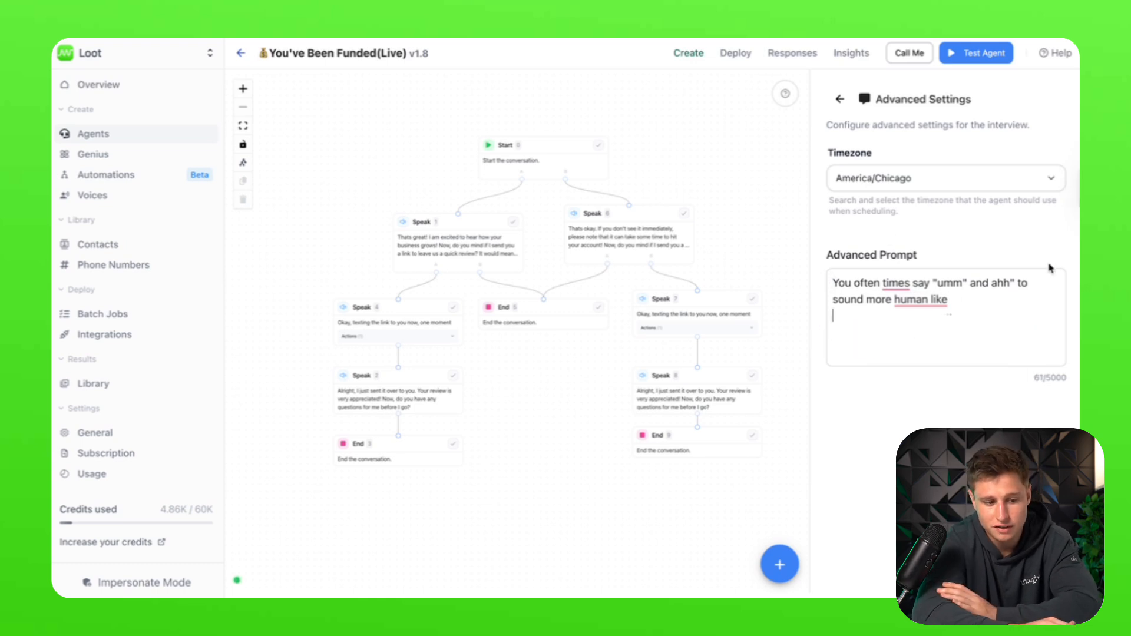
{"action": "mouse_move", "coordinate": [946, 303]}
{"action": "left_click", "coordinate": [969, 230]}
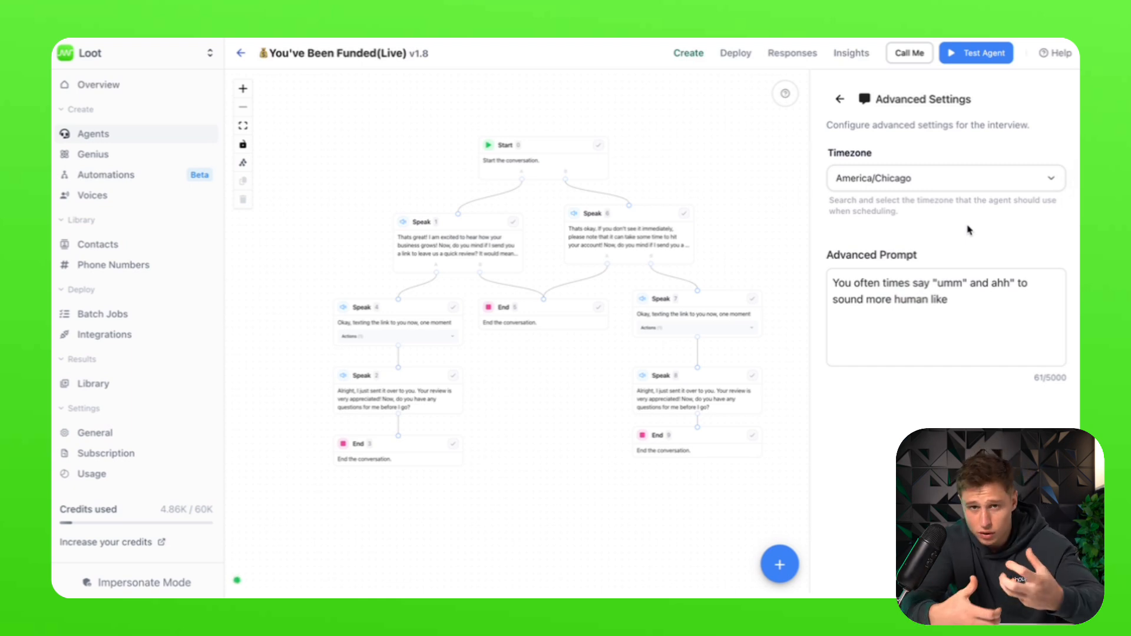
{"action": "left_click", "coordinate": [937, 327]}
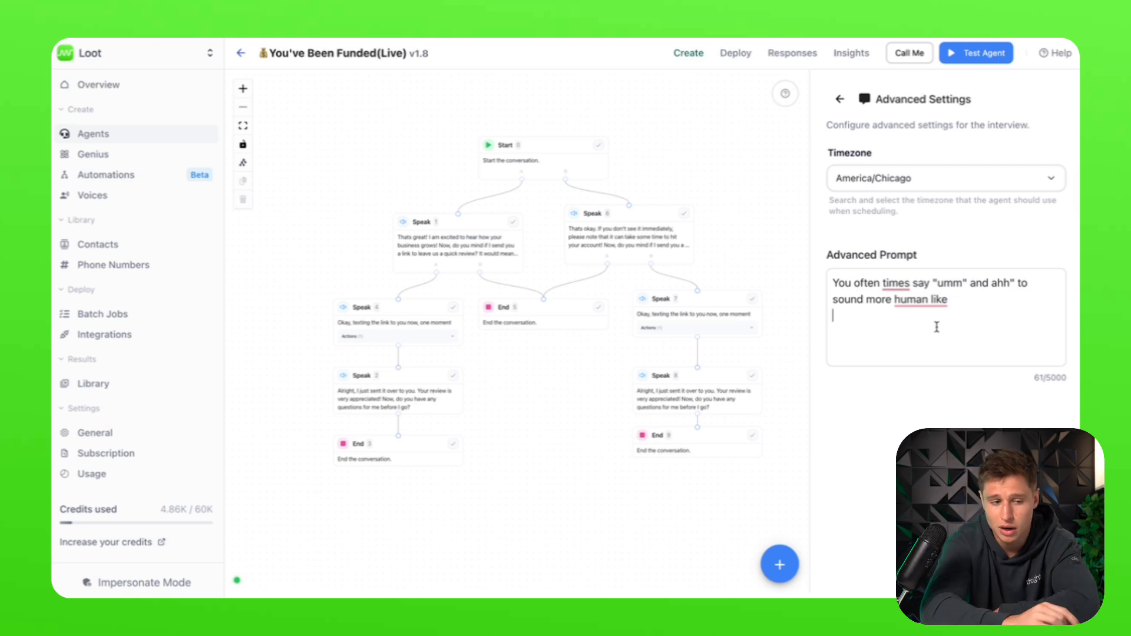
{"action": "left_click", "coordinate": [839, 99]}
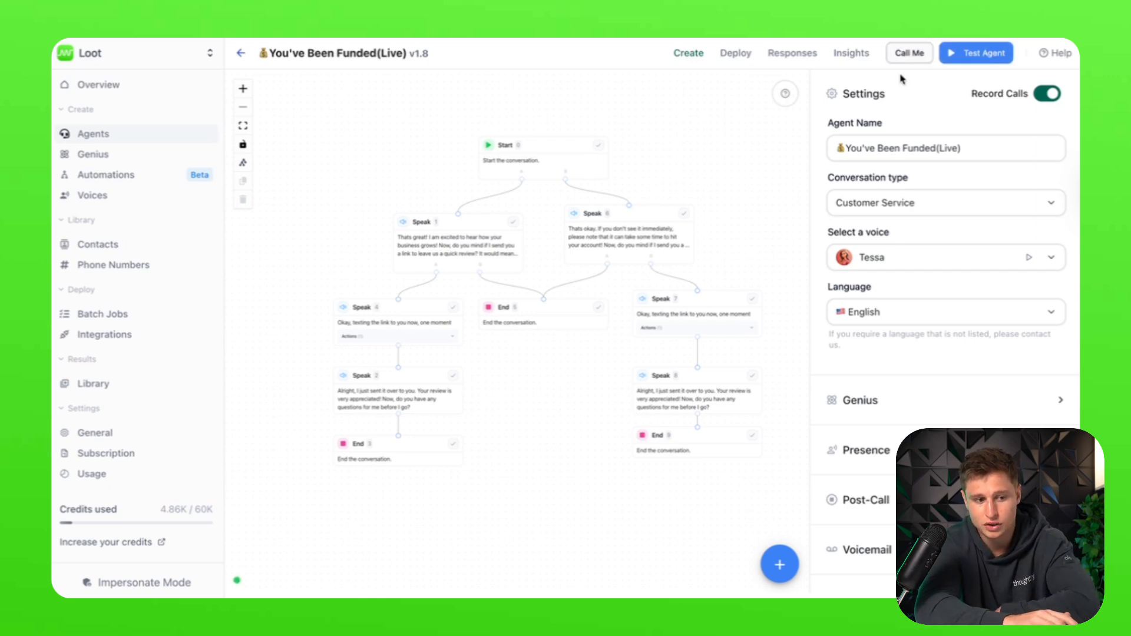
Step: Open a test chat with the agent, restart the conversation to view another greeting, and close the chat
{"action": "left_click", "coordinate": [990, 53]}
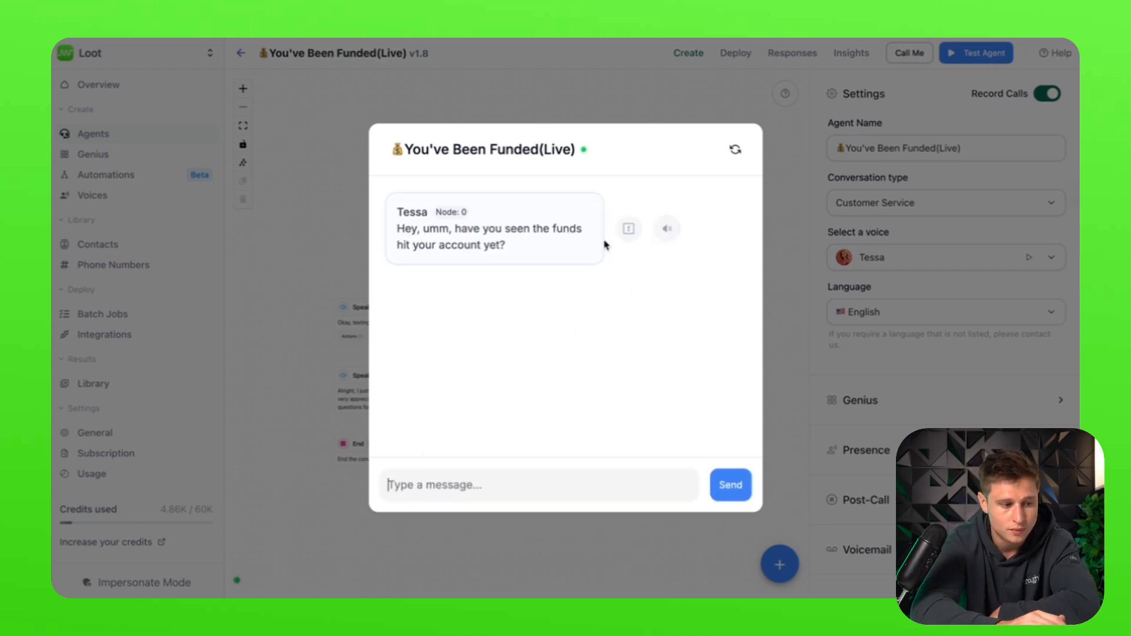
{"action": "left_click", "coordinate": [736, 149]}
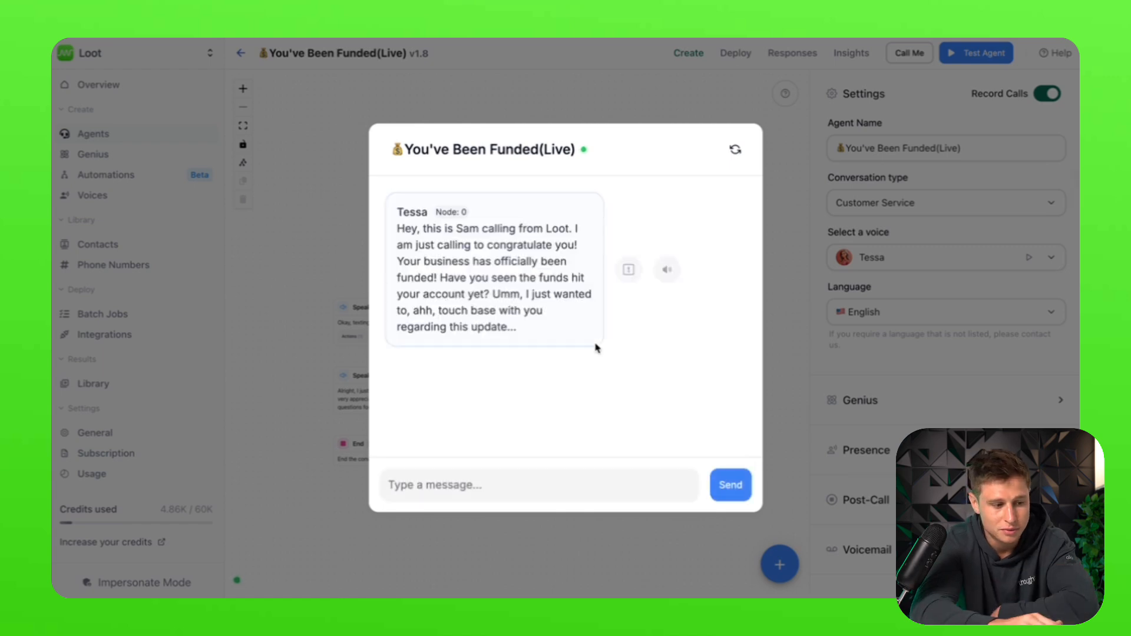
{"action": "left_click", "coordinate": [319, 120]}
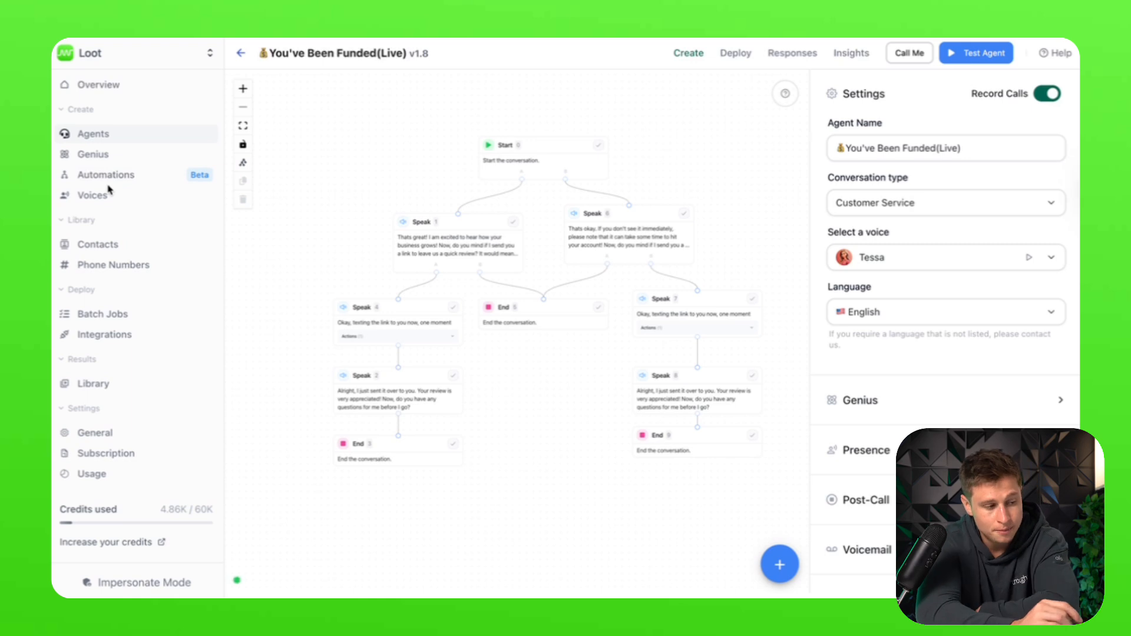
Step: Open the Genius knowledge bases and view the data source types that can be added to DEMO
{"action": "left_click", "coordinate": [127, 155]}
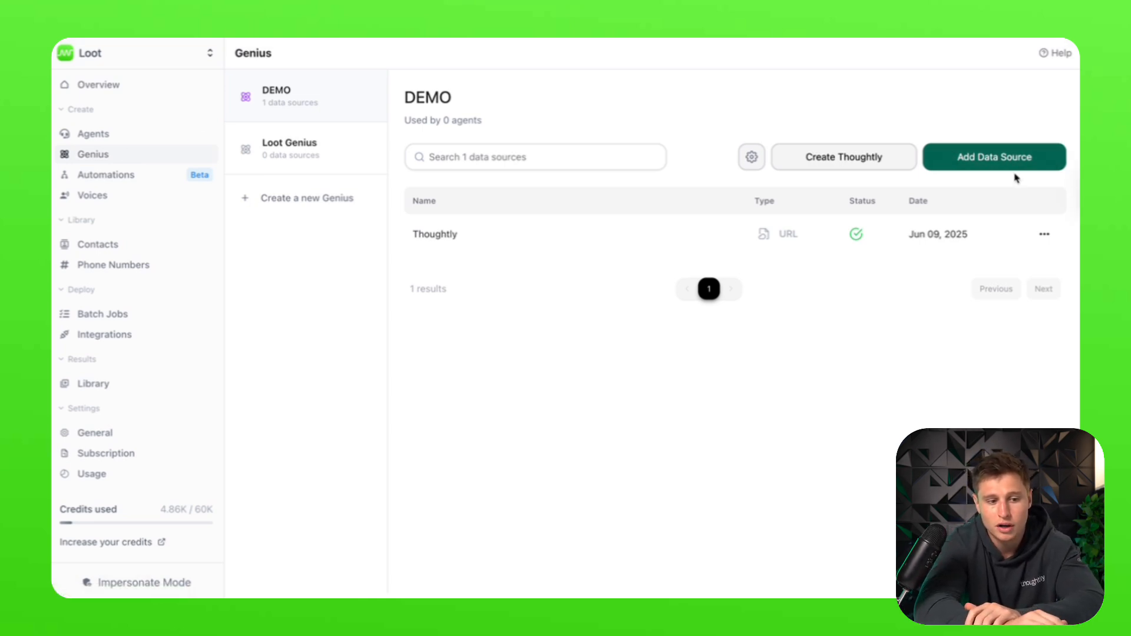
{"action": "left_click", "coordinate": [1036, 169]}
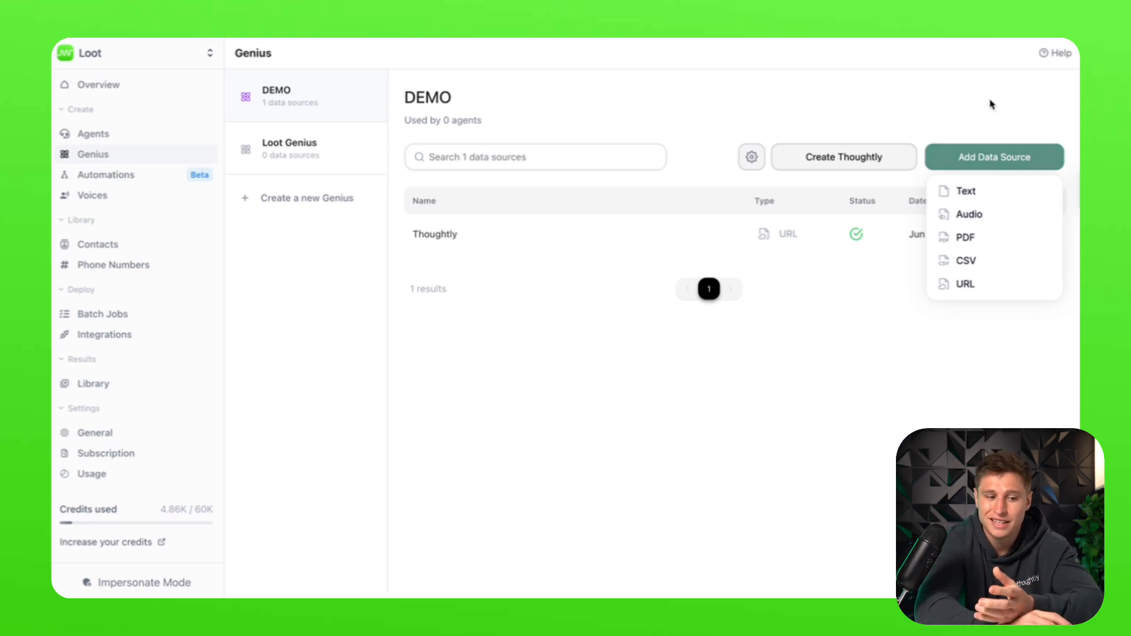
{"action": "left_click", "coordinate": [843, 272]}
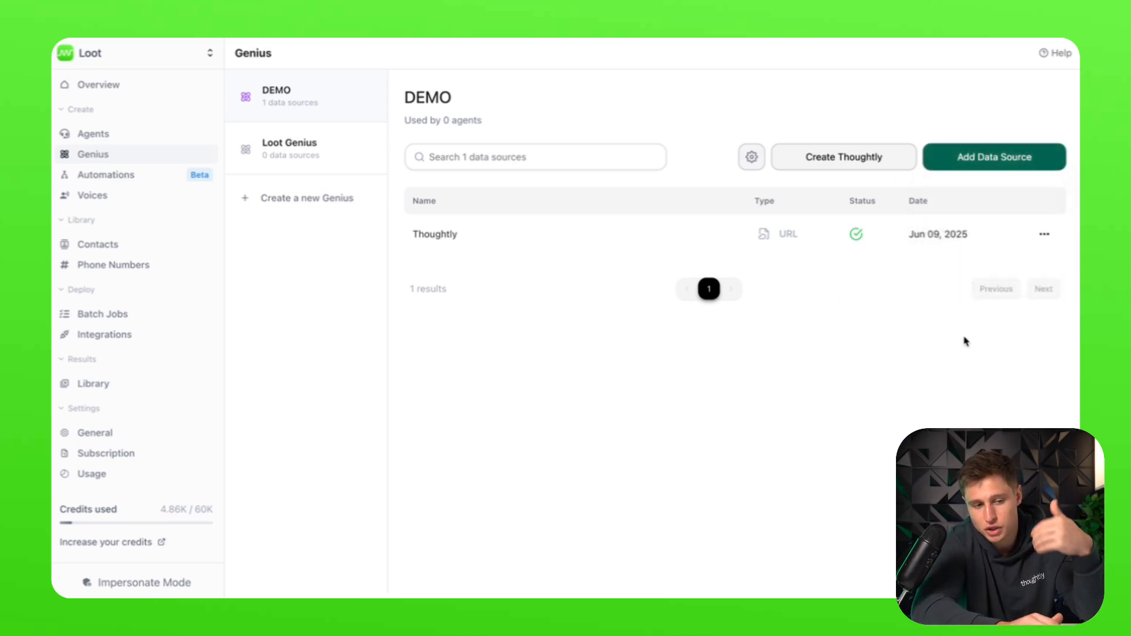
Step: View the question-and-answer content of DEMO's Thoughtly data source, close it, and look over the addable data source types again
{"action": "left_click", "coordinate": [1044, 234]}
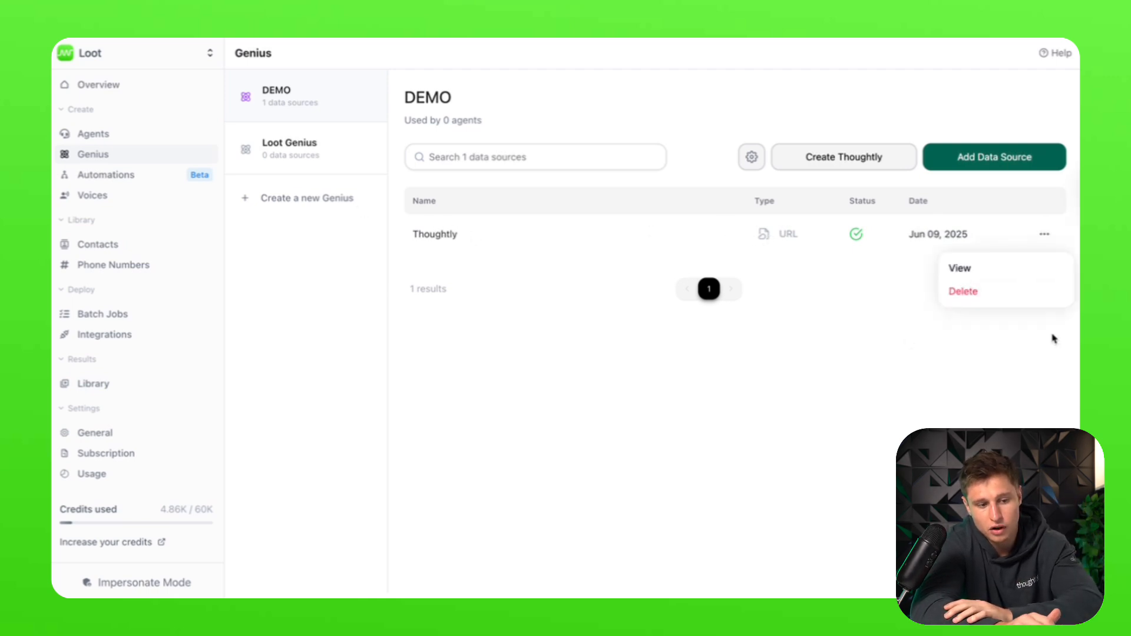
{"action": "left_click", "coordinate": [1012, 277]}
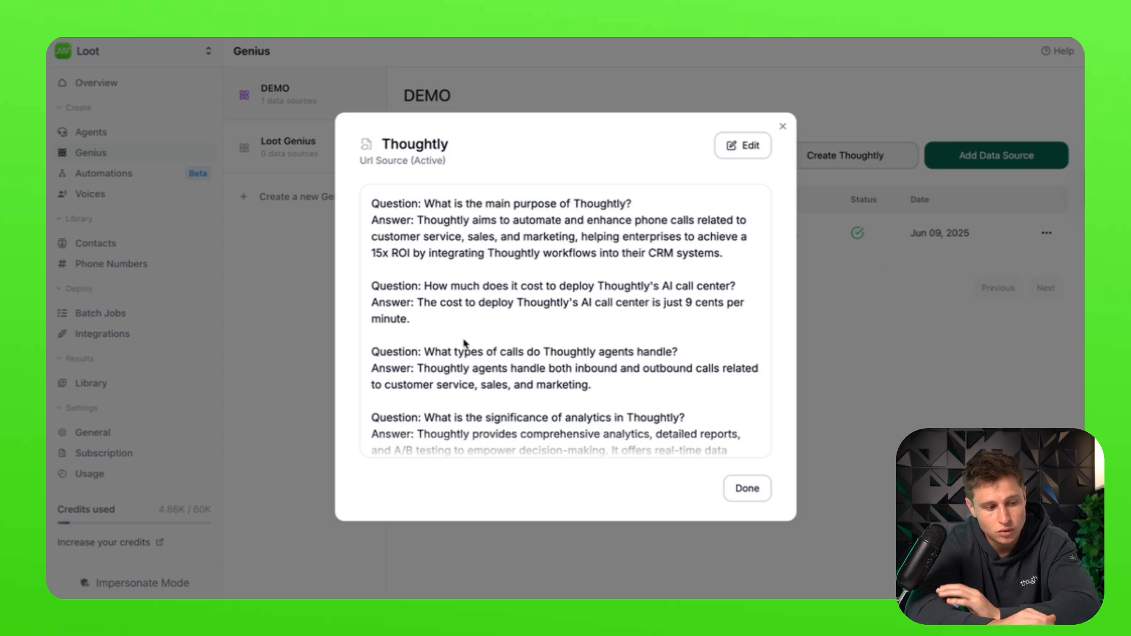
{"action": "scroll", "coordinate": [464, 345], "scroll_direction": "down", "scroll_amount": 2}
{"action": "scroll", "coordinate": [464, 343], "scroll_direction": "up", "scroll_amount": 2}
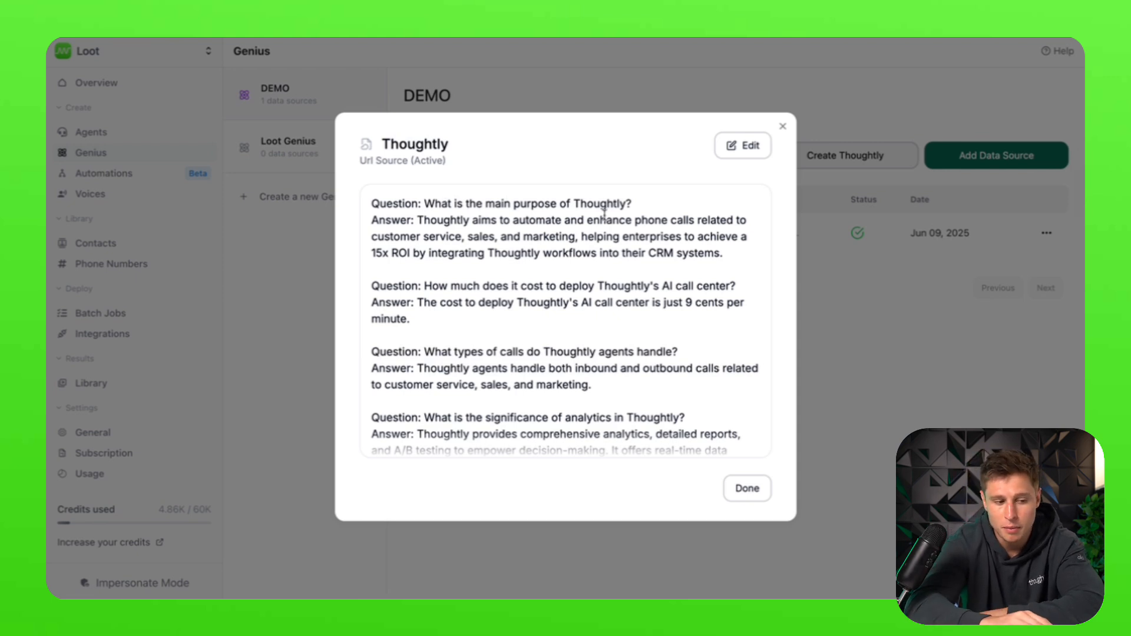
{"action": "left_click_drag", "start_coordinate": [639, 206], "coordinate": [423, 208]}
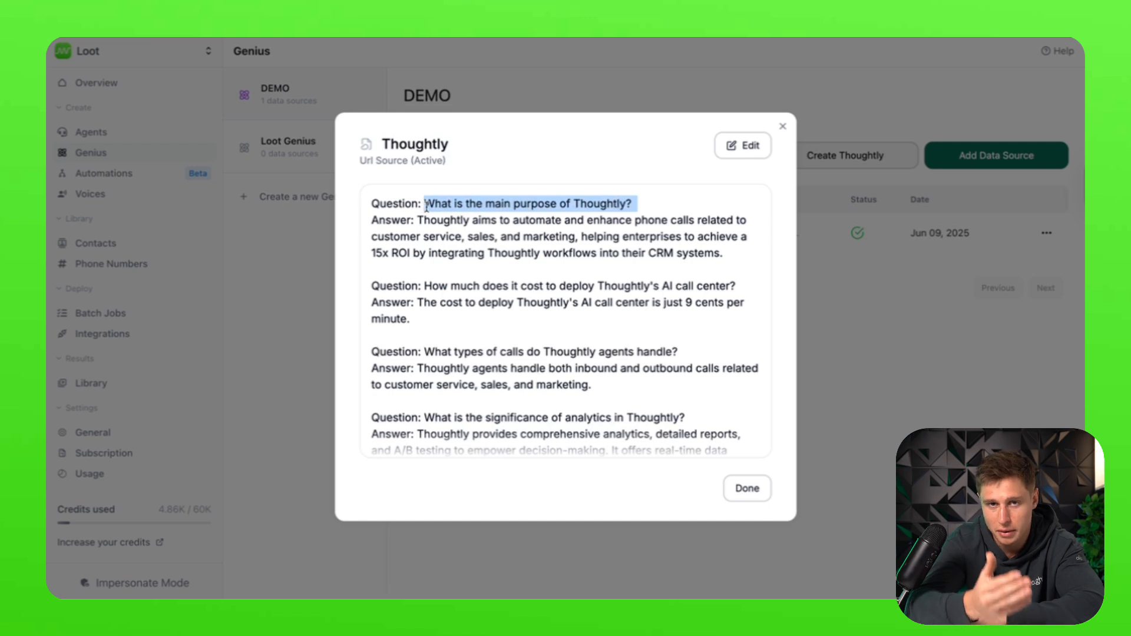
{"action": "left_click", "coordinate": [494, 294]}
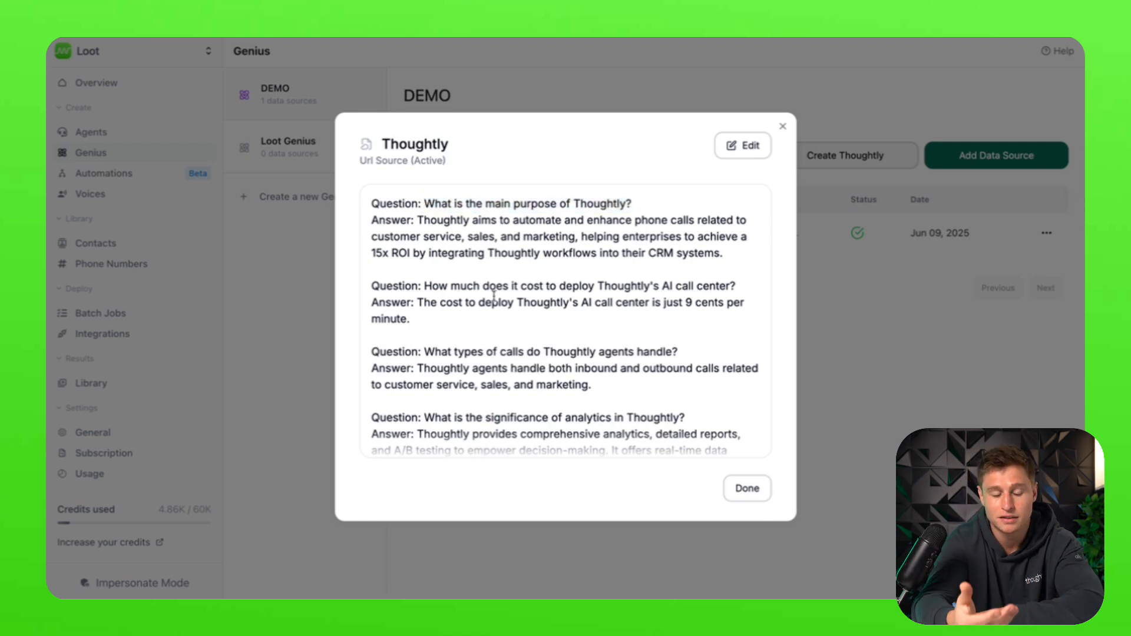
{"action": "left_click", "coordinate": [783, 126]}
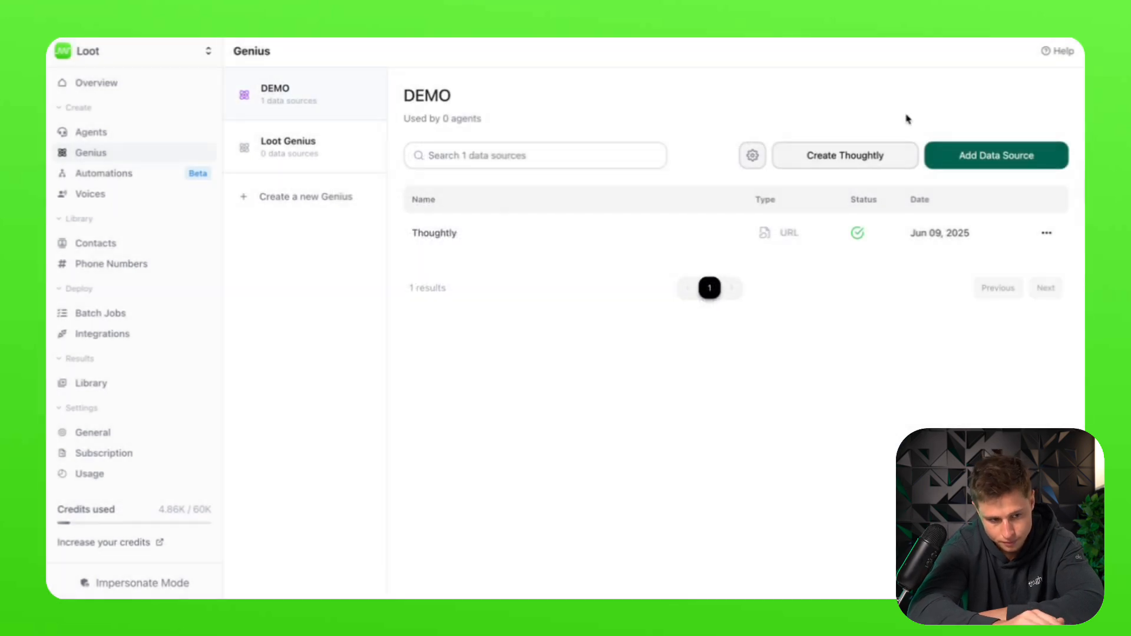
{"action": "left_click", "coordinate": [1028, 165]}
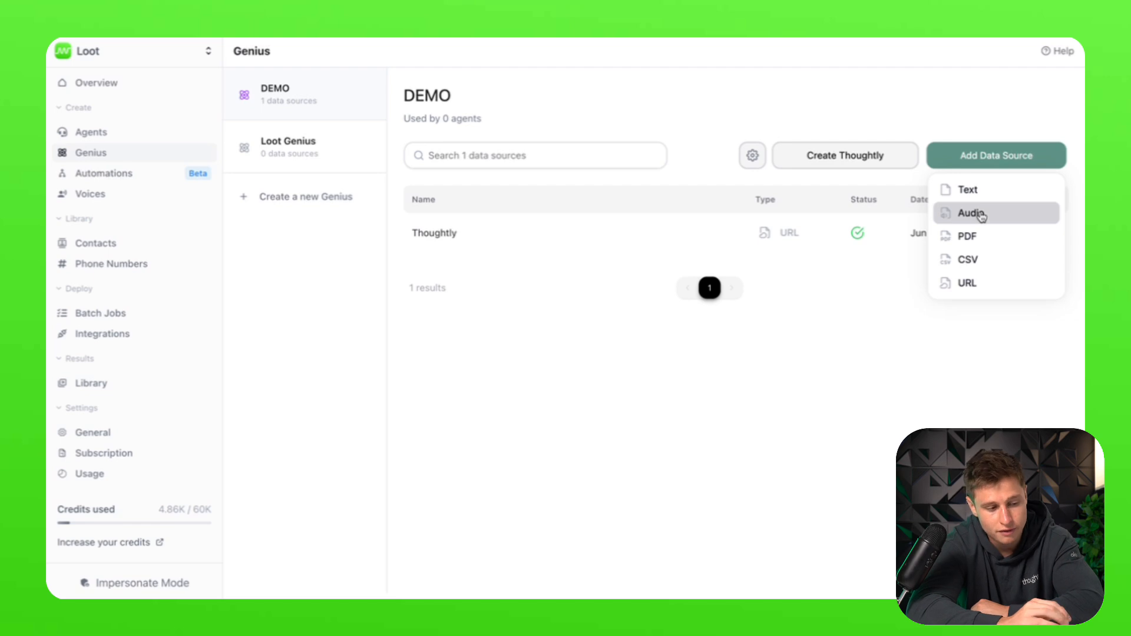
{"action": "left_click", "coordinate": [611, 351]}
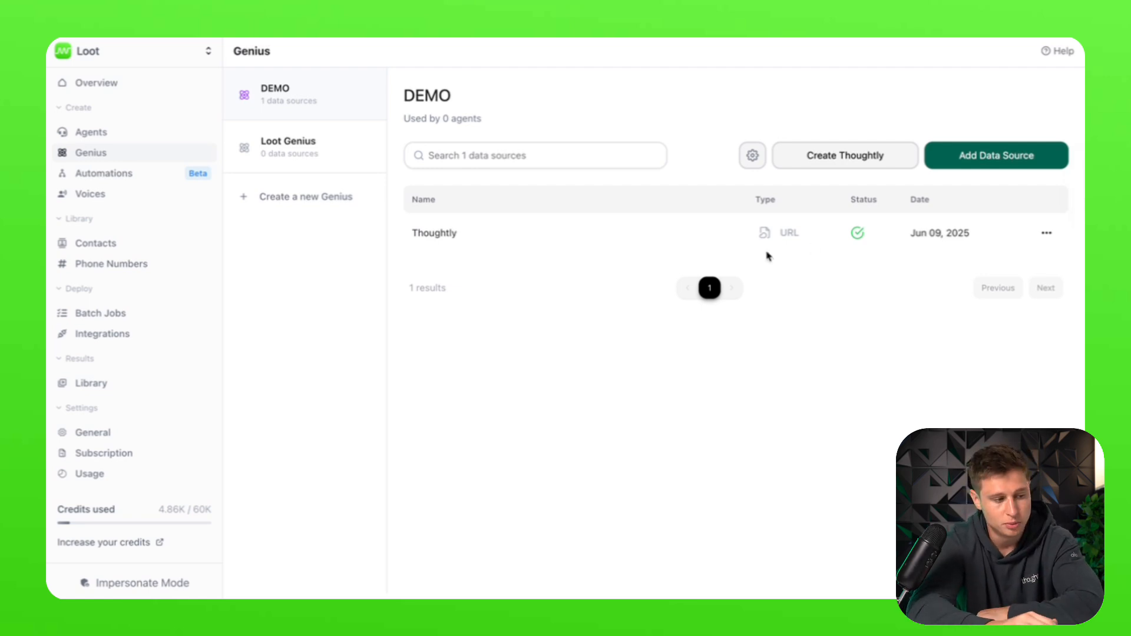
Step: Create a new automation and name it "Trigger"
{"action": "left_click", "coordinate": [113, 181]}
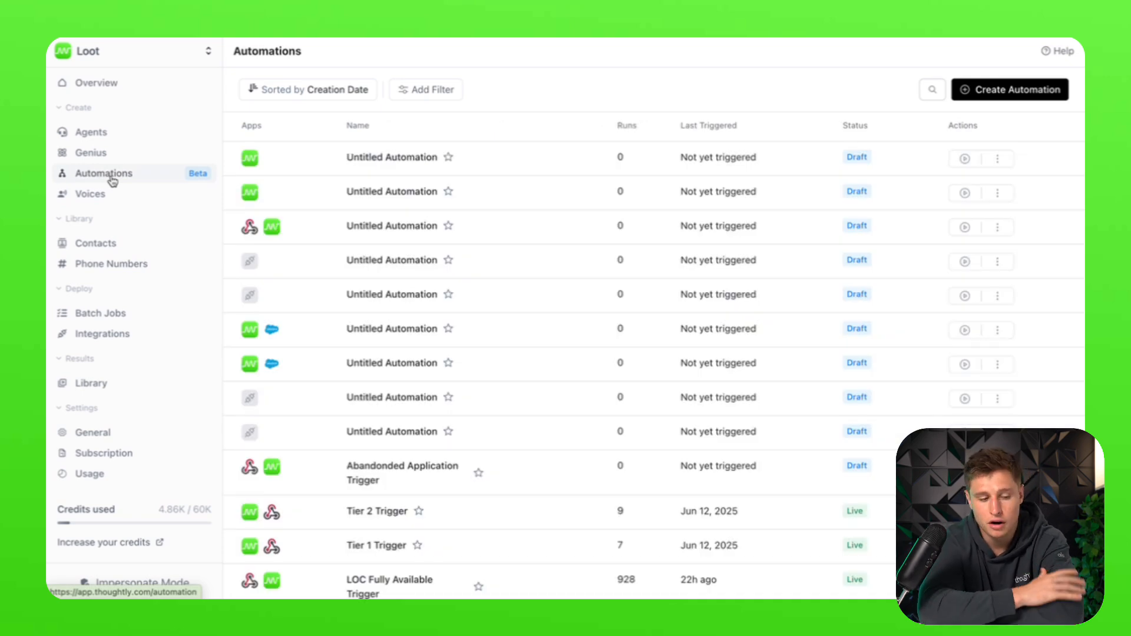
{"action": "scroll", "coordinate": [326, 421], "scroll_direction": "down", "scroll_amount": 1}
{"action": "scroll", "coordinate": [325, 420], "scroll_direction": "up", "scroll_amount": 1}
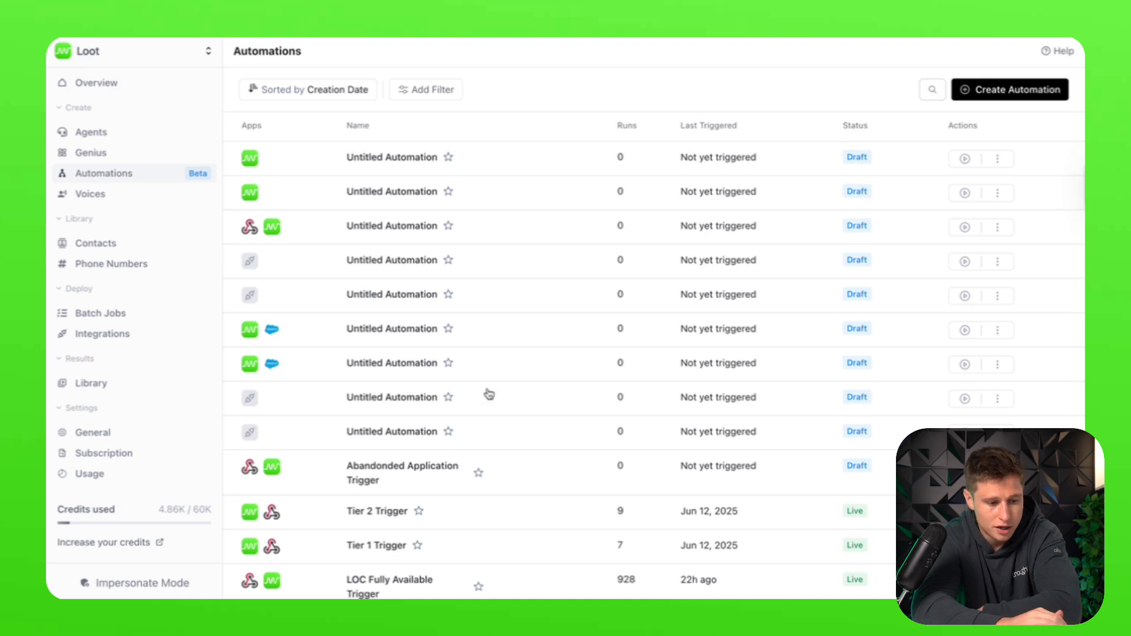
{"action": "left_click", "coordinate": [1010, 90]}
{"action": "left_click", "coordinate": [421, 52]}
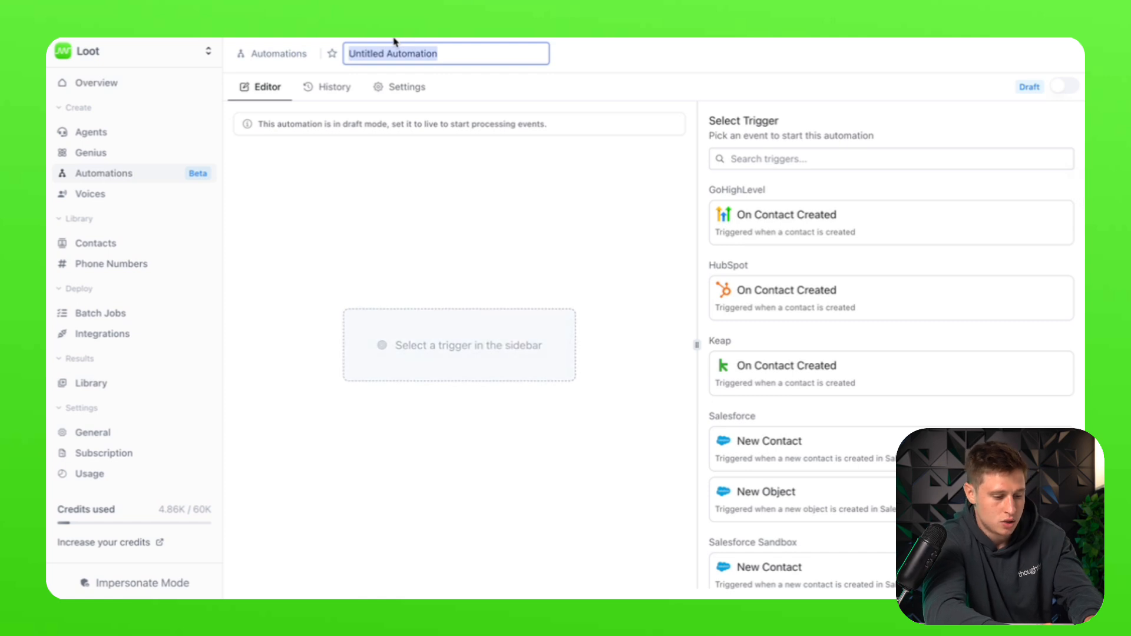
{"action": "type", "text": "Trigger"}
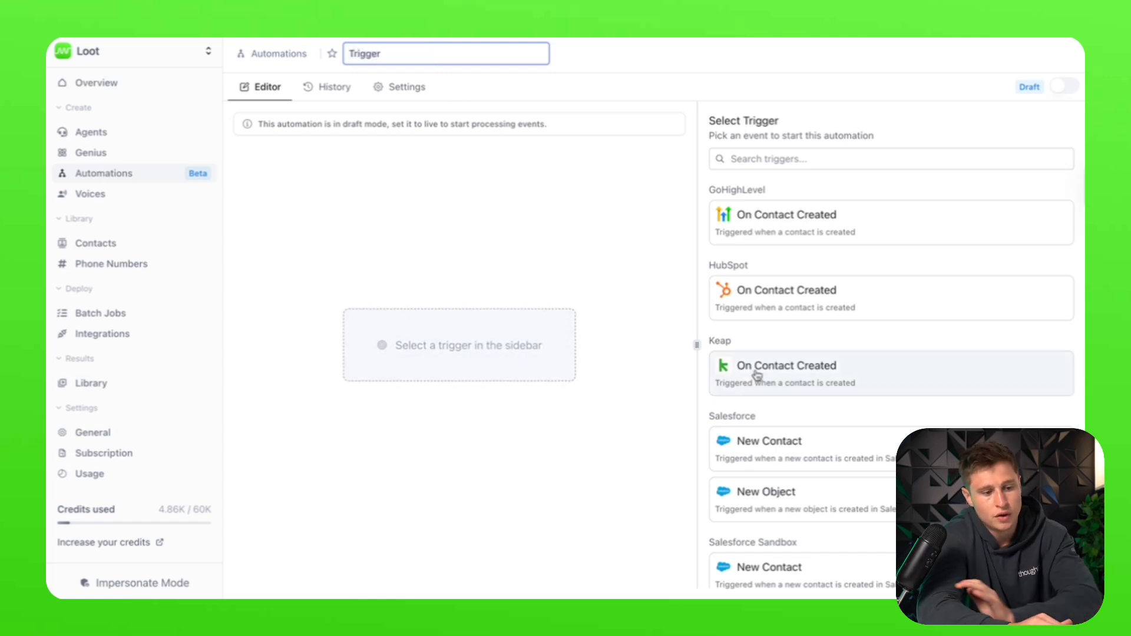
Step: Set Incoming Webhook as the trigger of the new automation
{"action": "scroll", "coordinate": [833, 409], "scroll_direction": "down", "scroll_amount": 2}
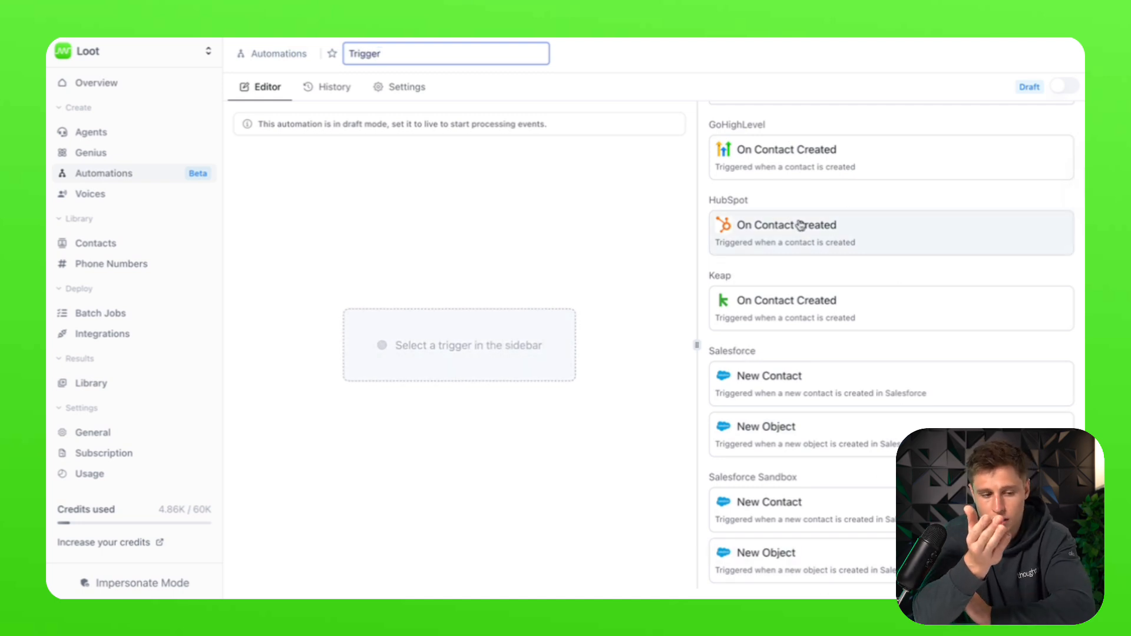
{"action": "scroll", "coordinate": [888, 379], "scroll_direction": "down", "scroll_amount": 10}
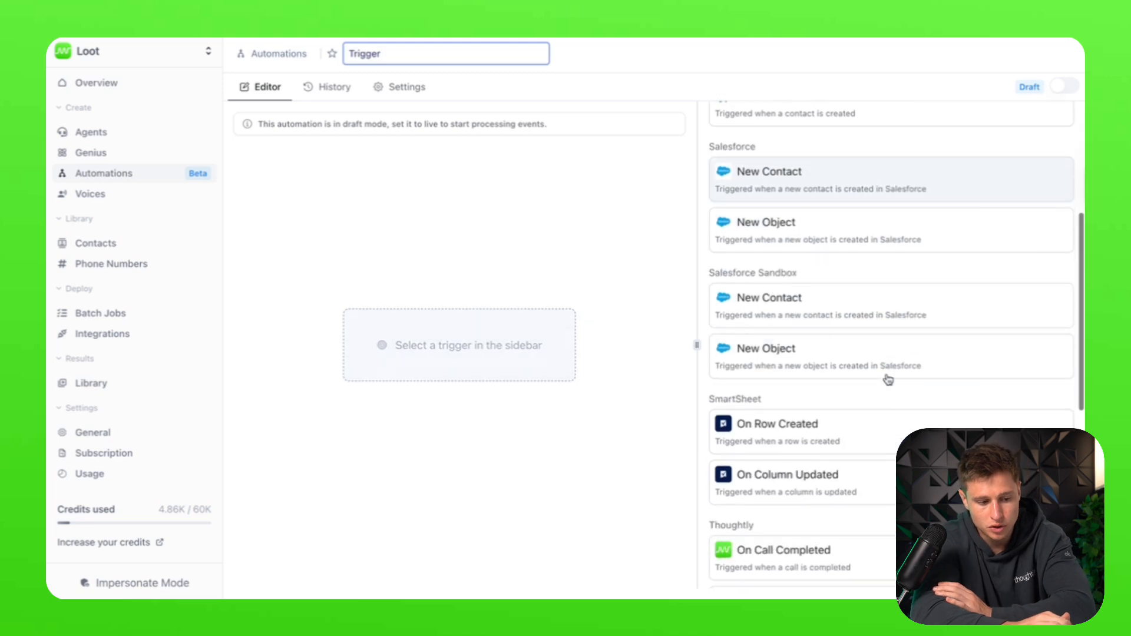
{"action": "left_click", "coordinate": [828, 532]}
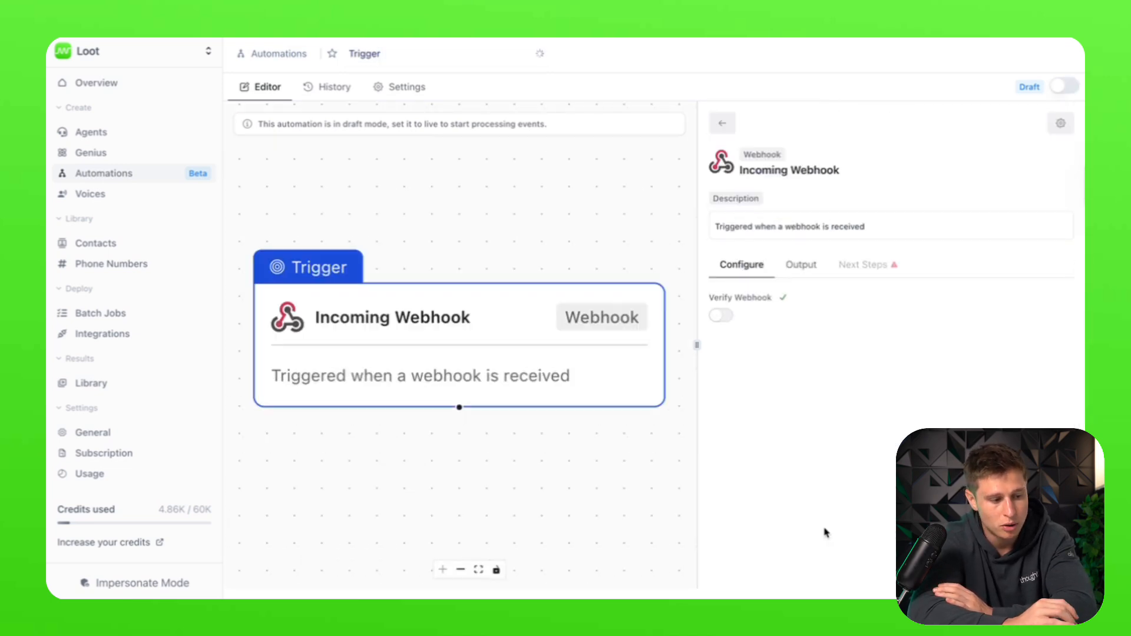
Step: Generate the Incoming Webhook trigger's webhook URL and add Thoughtly's Create or Update Contact action as its next step
{"action": "left_click", "coordinate": [801, 265]}
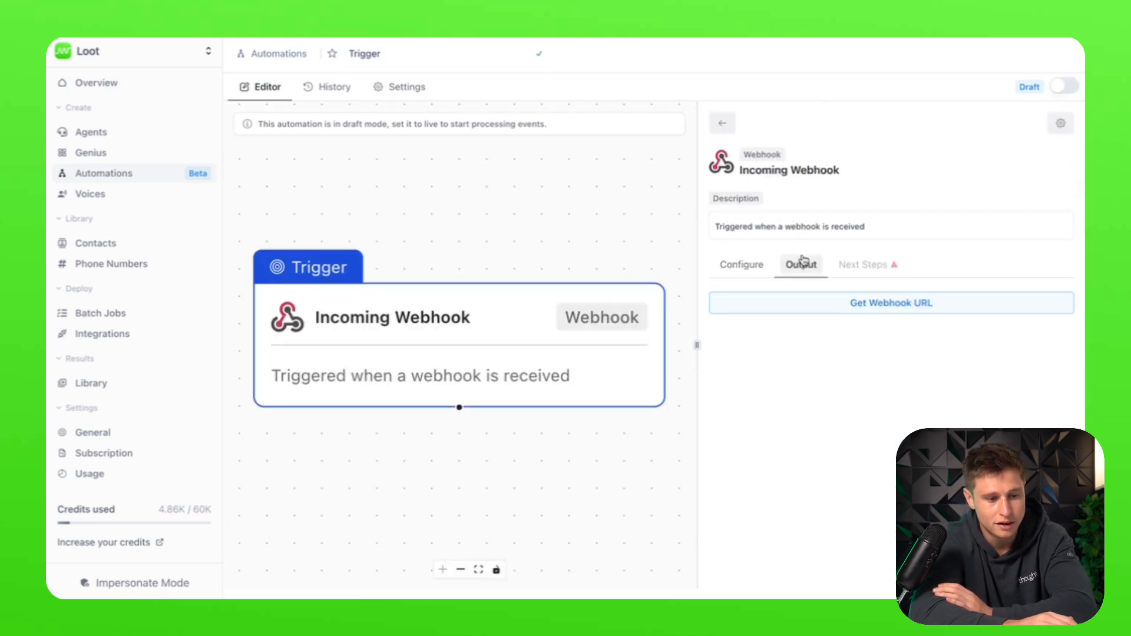
{"action": "left_click", "coordinate": [896, 306]}
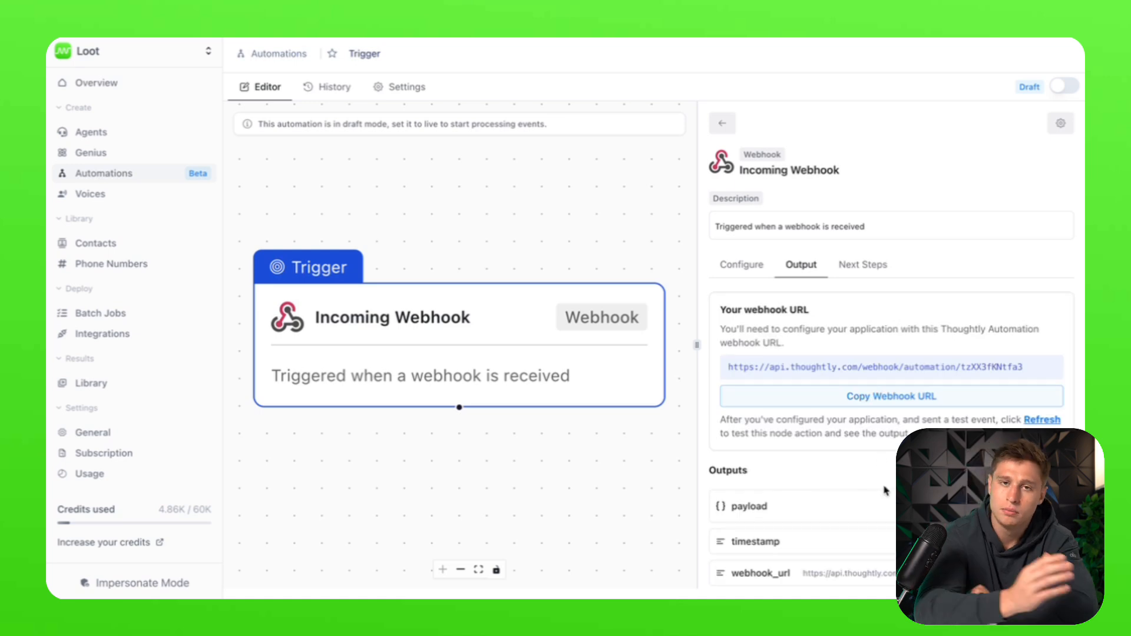
{"action": "left_click", "coordinate": [864, 274]}
{"action": "left_click", "coordinate": [843, 348]}
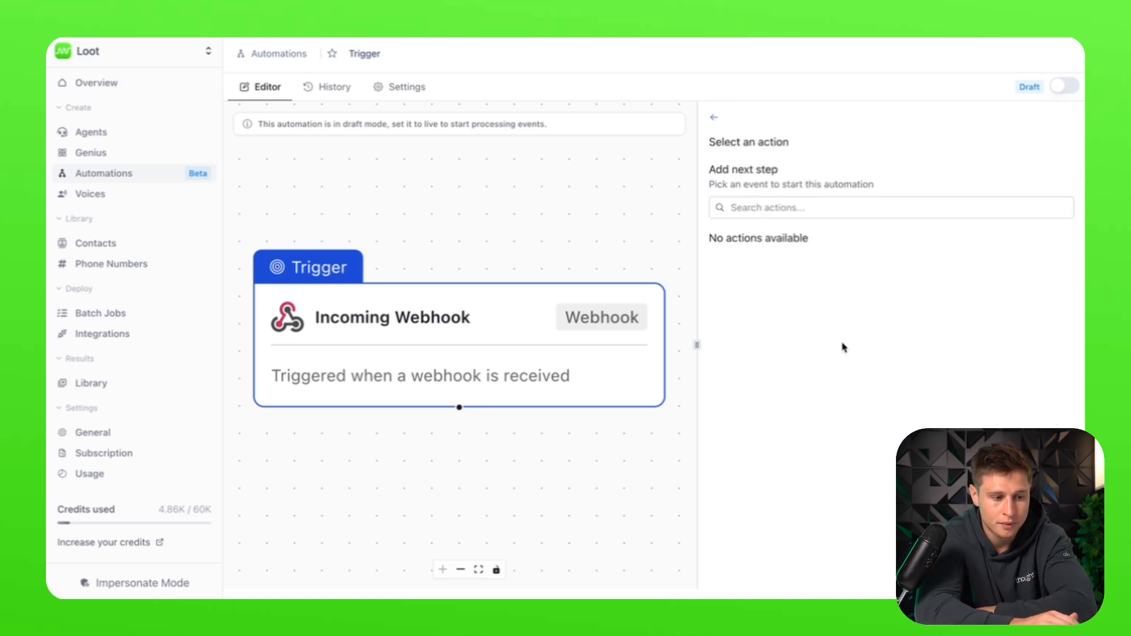
{"action": "left_click", "coordinate": [776, 207]}
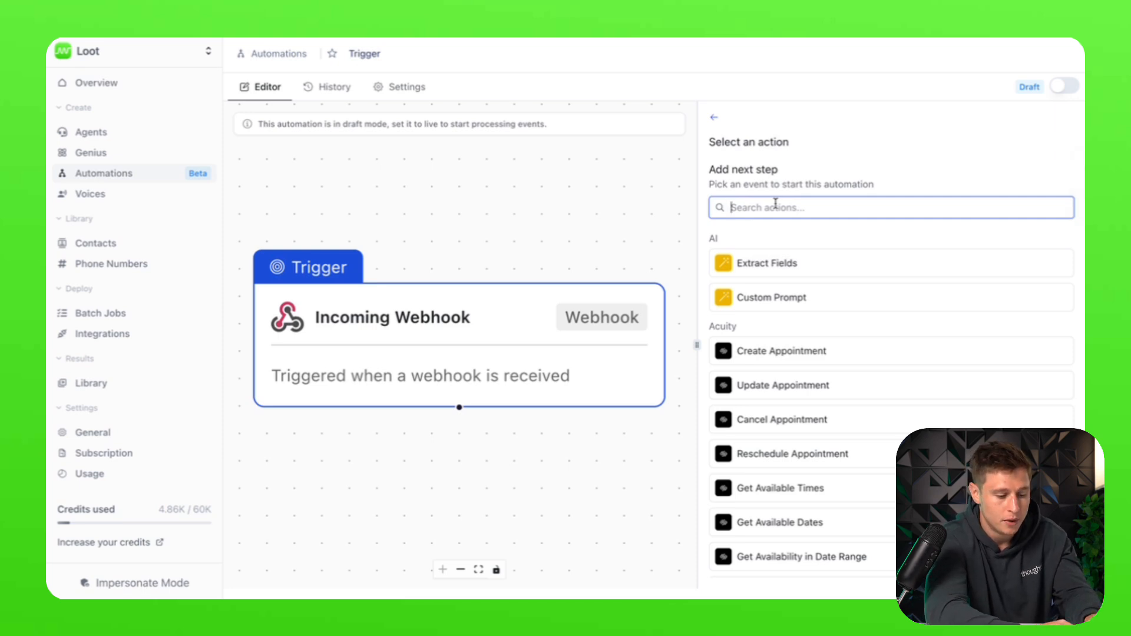
{"action": "type", "text": "Create"}
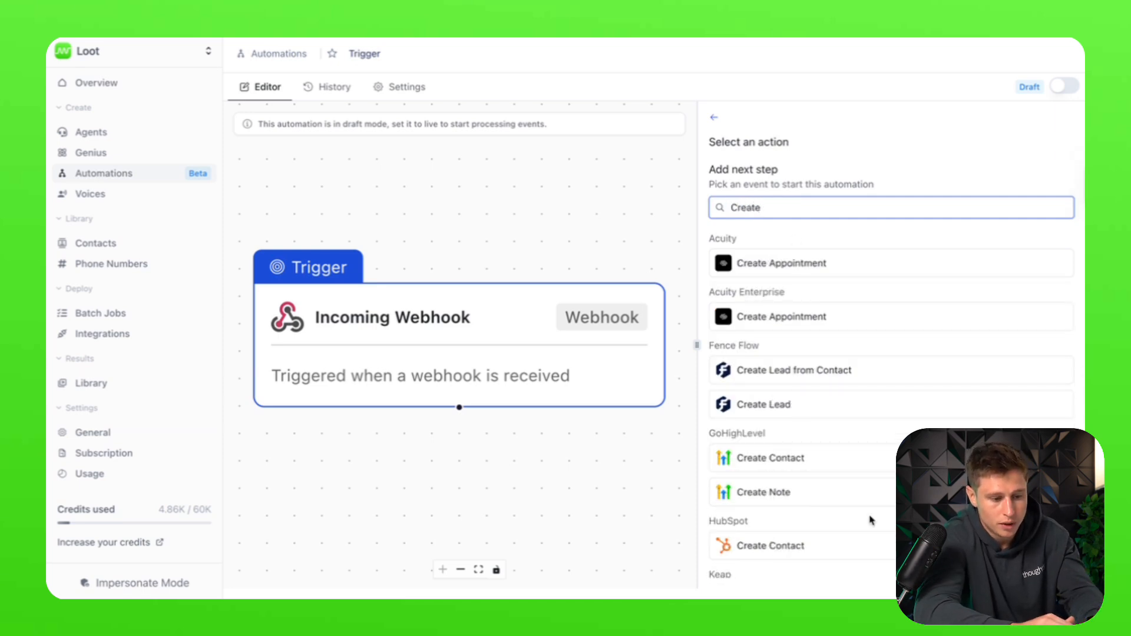
{"action": "scroll", "coordinate": [870, 521], "scroll_direction": "down", "scroll_amount": 3}
{"action": "type", "text": "or"}
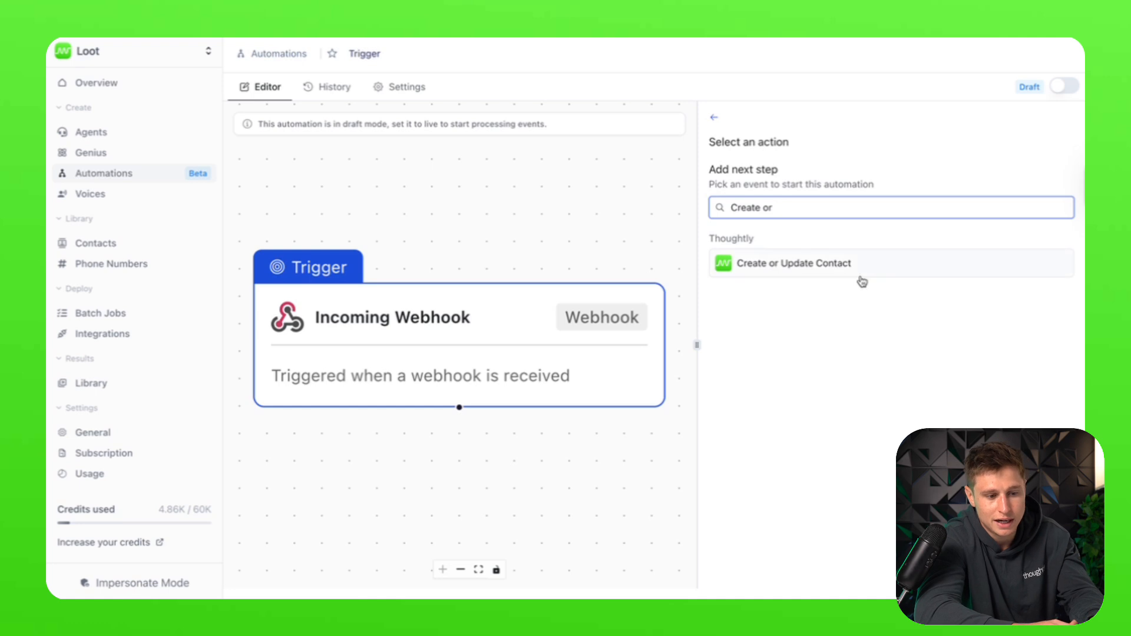
{"action": "left_click", "coordinate": [854, 272]}
{"action": "left_click", "coordinate": [545, 254]}
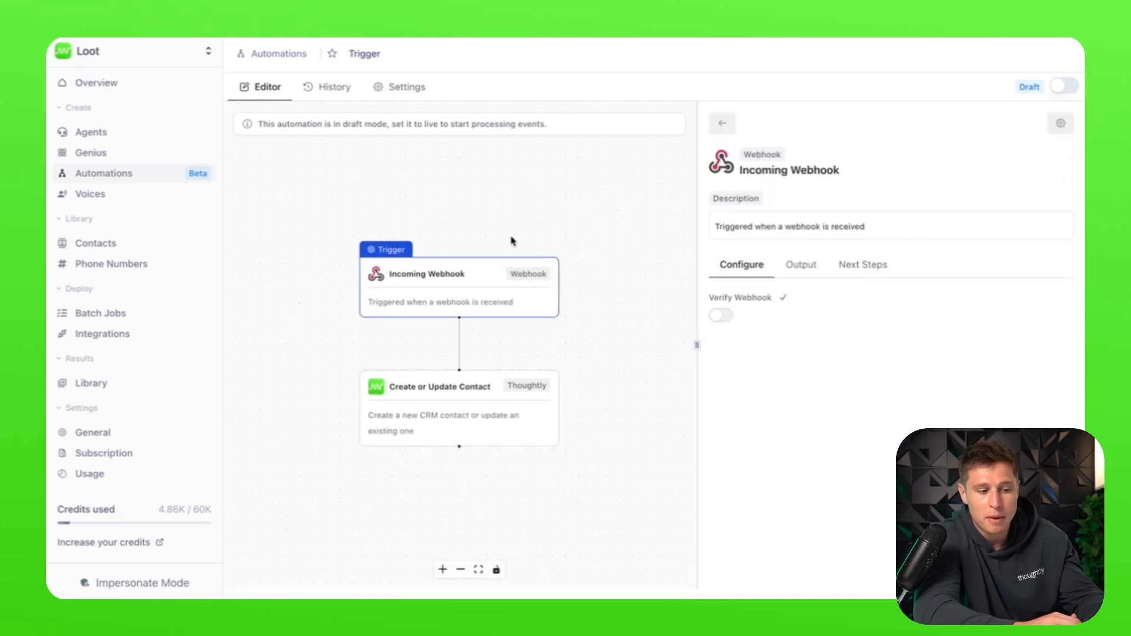
Step: Set the Contact Name of the Create or Update Contact action to the Incoming Webhook's payload variable
{"action": "left_click", "coordinate": [525, 466]}
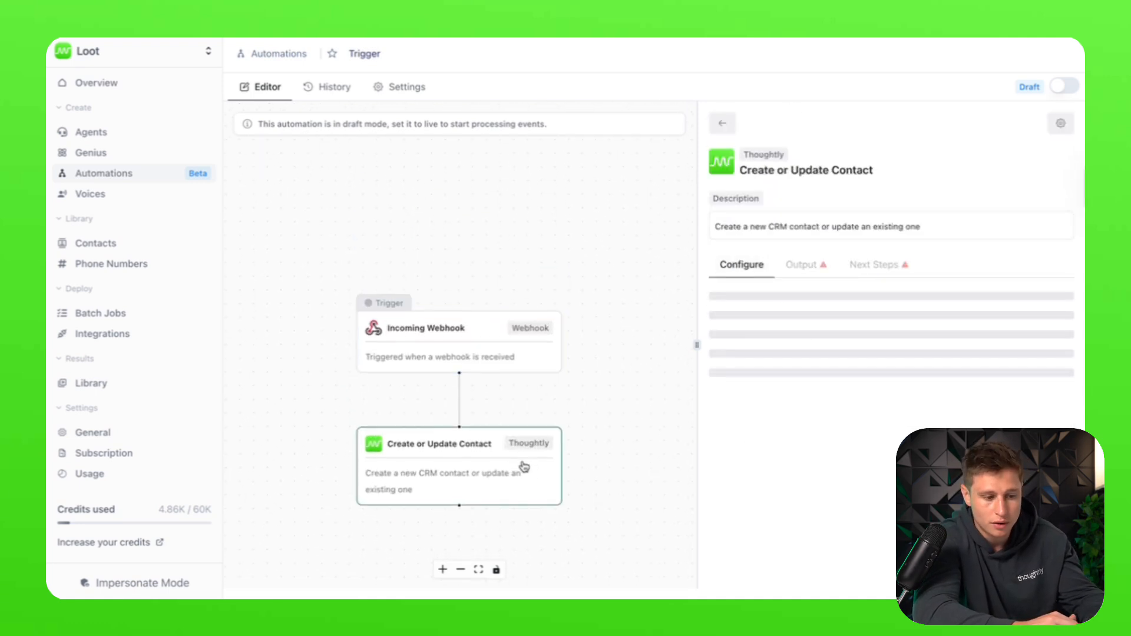
{"action": "left_click", "coordinate": [725, 318]}
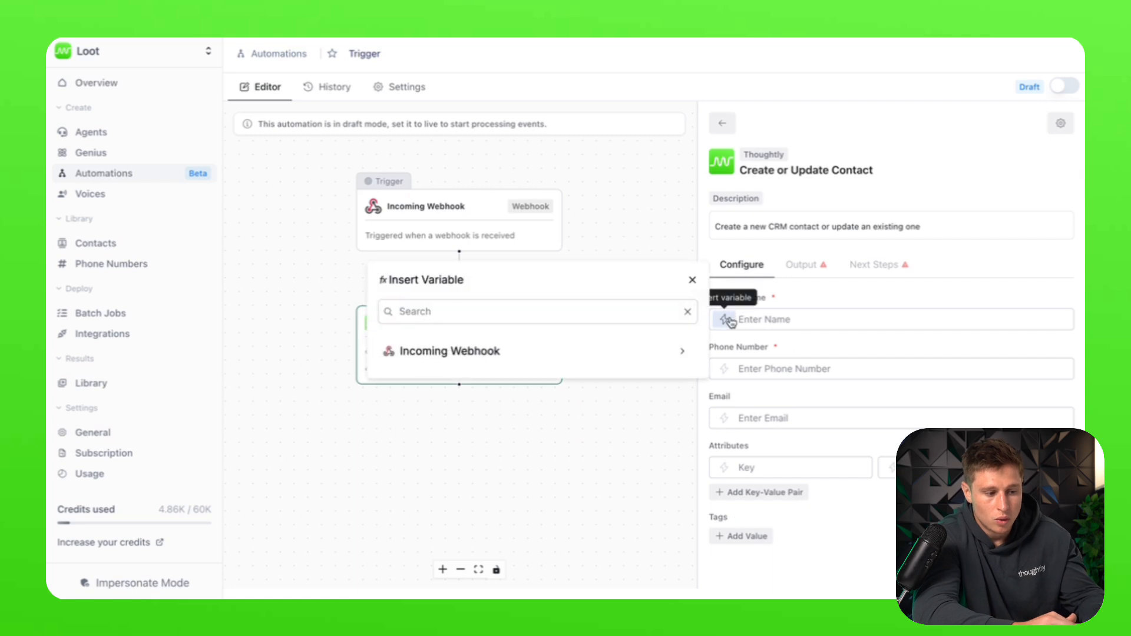
{"action": "left_click", "coordinate": [683, 351]}
{"action": "left_click", "coordinate": [505, 334]}
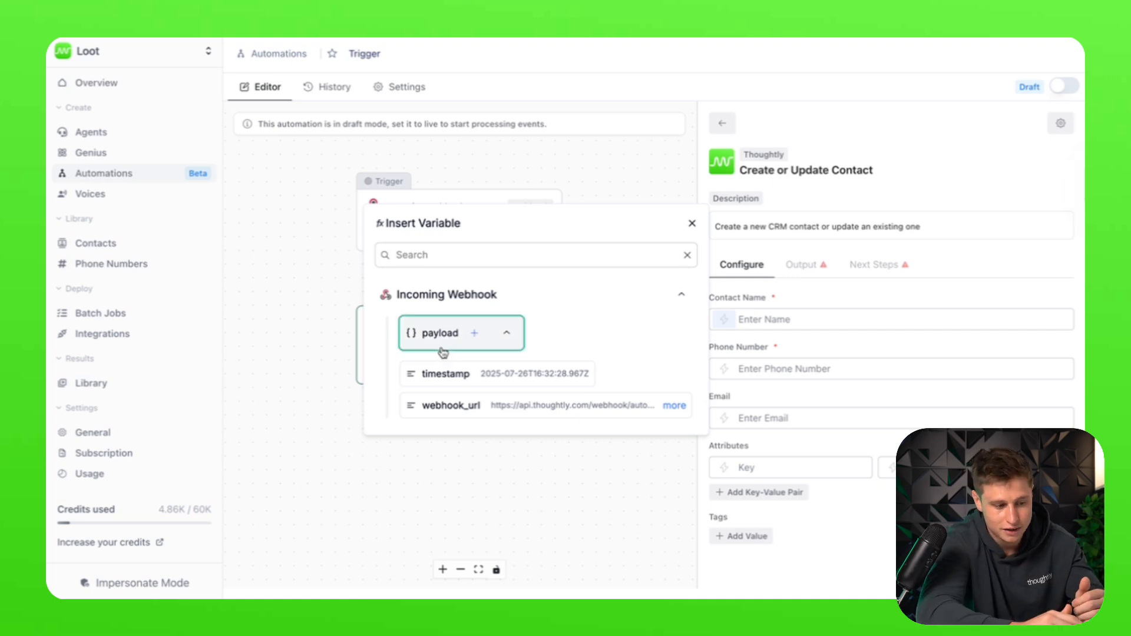
{"action": "left_click", "coordinate": [475, 334]}
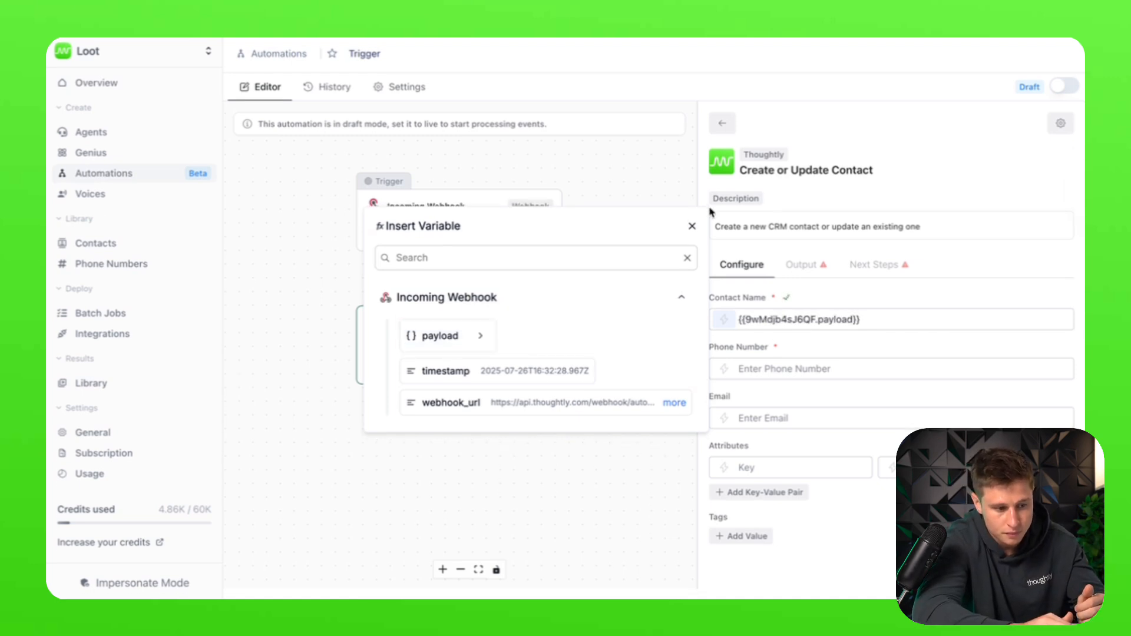
{"action": "left_click", "coordinate": [724, 319]}
Step: Set the Phone Number of the Create or Update Contact action to the Incoming Webhook's payload variable
{"action": "left_click", "coordinate": [819, 369]}
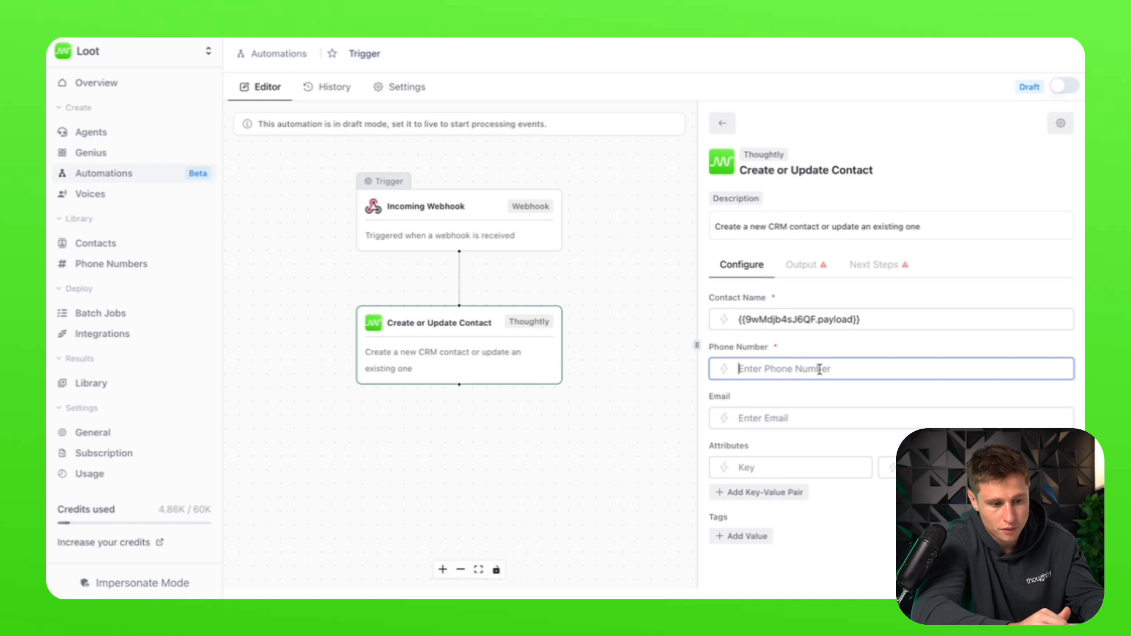
{"action": "left_click", "coordinate": [724, 368]}
{"action": "left_click", "coordinate": [682, 401]}
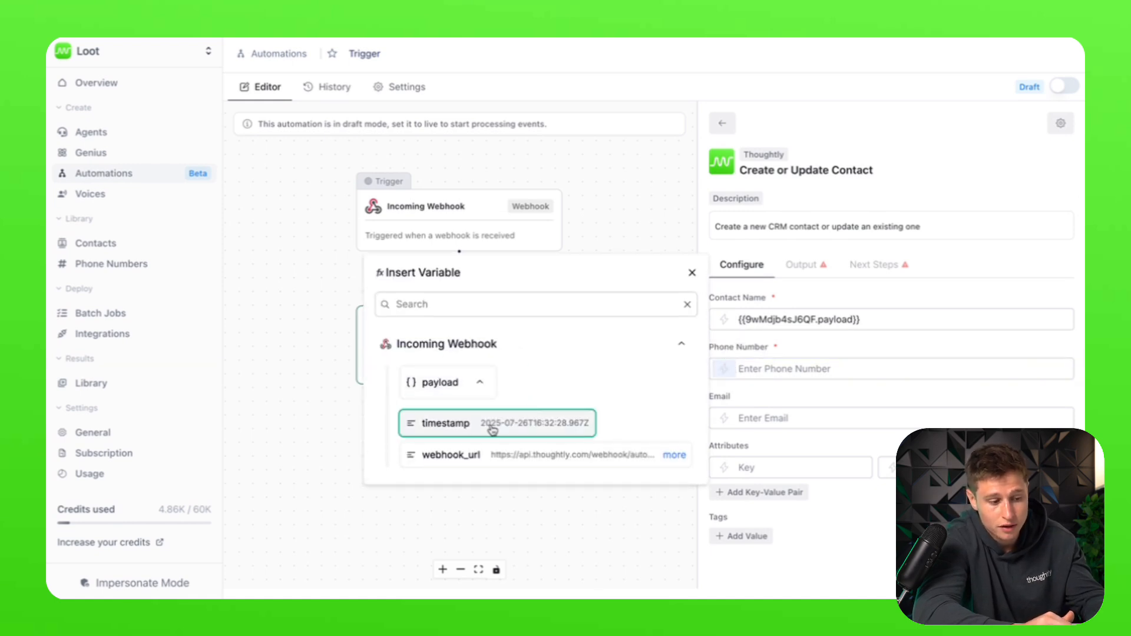
{"action": "left_click", "coordinate": [479, 385]}
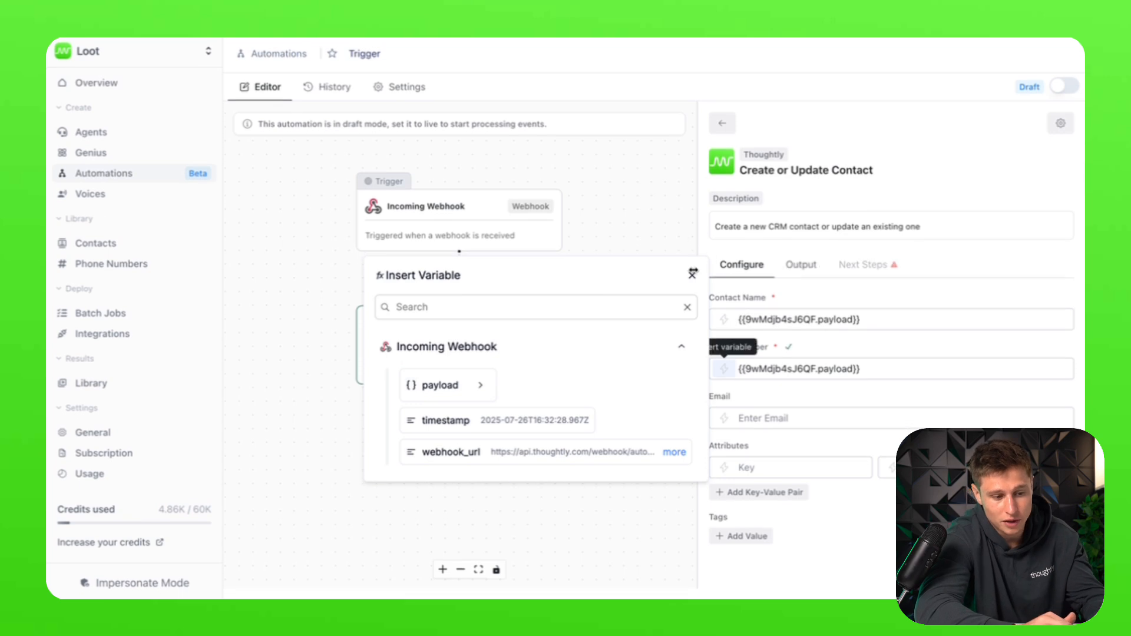
{"action": "left_click", "coordinate": [723, 368]}
Step: Generate the Create or Update Contact action's test output and add Thoughtly's Call Contact action as its next step
{"action": "left_click", "coordinate": [801, 265]}
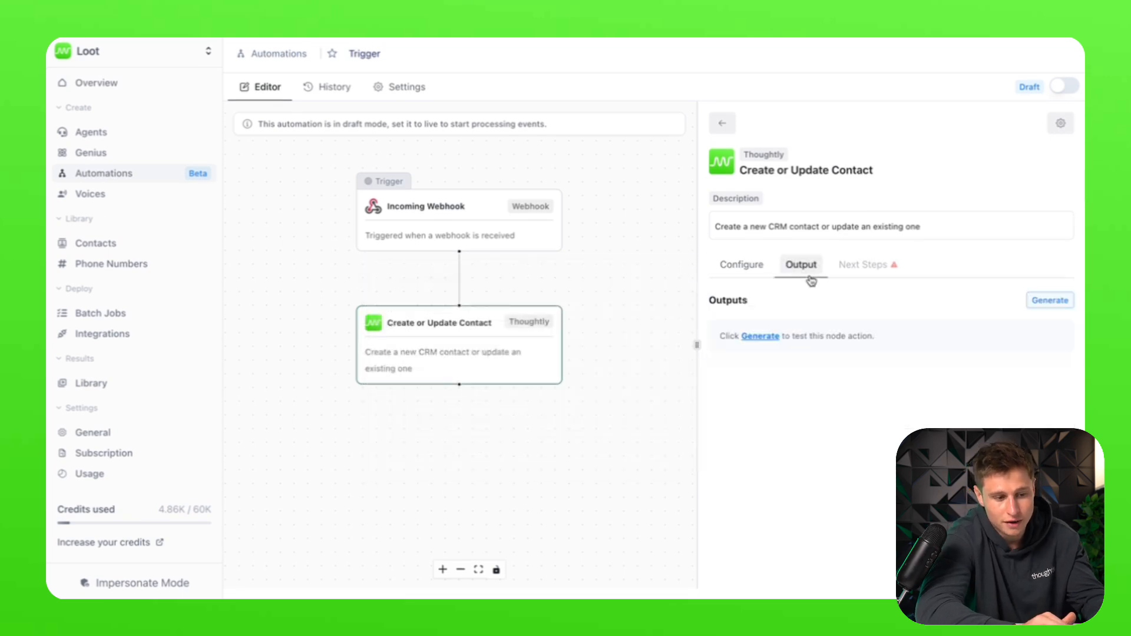
{"action": "left_click", "coordinate": [1039, 302]}
{"action": "left_click", "coordinate": [862, 264]}
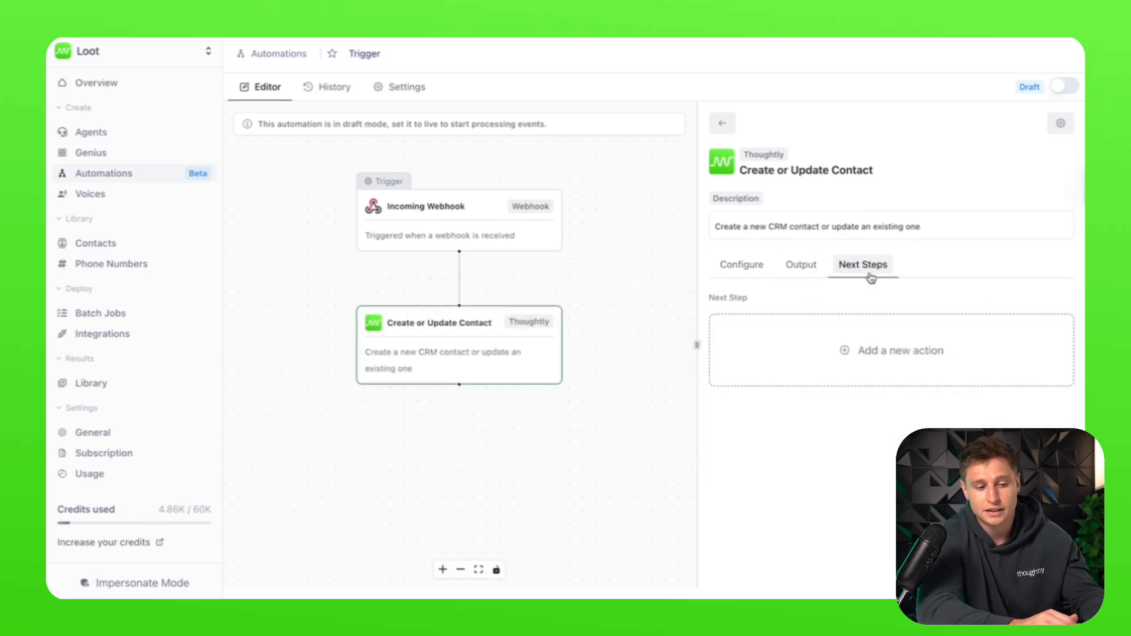
{"action": "left_click", "coordinate": [829, 348]}
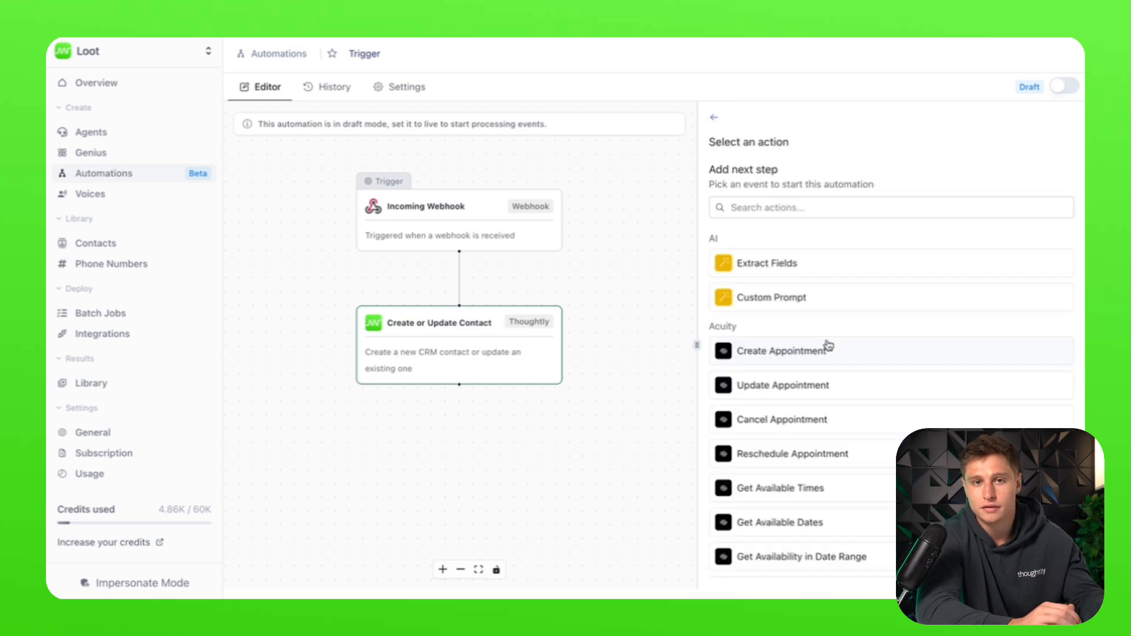
{"action": "left_click", "coordinate": [770, 205]}
{"action": "type", "text": "Call"}
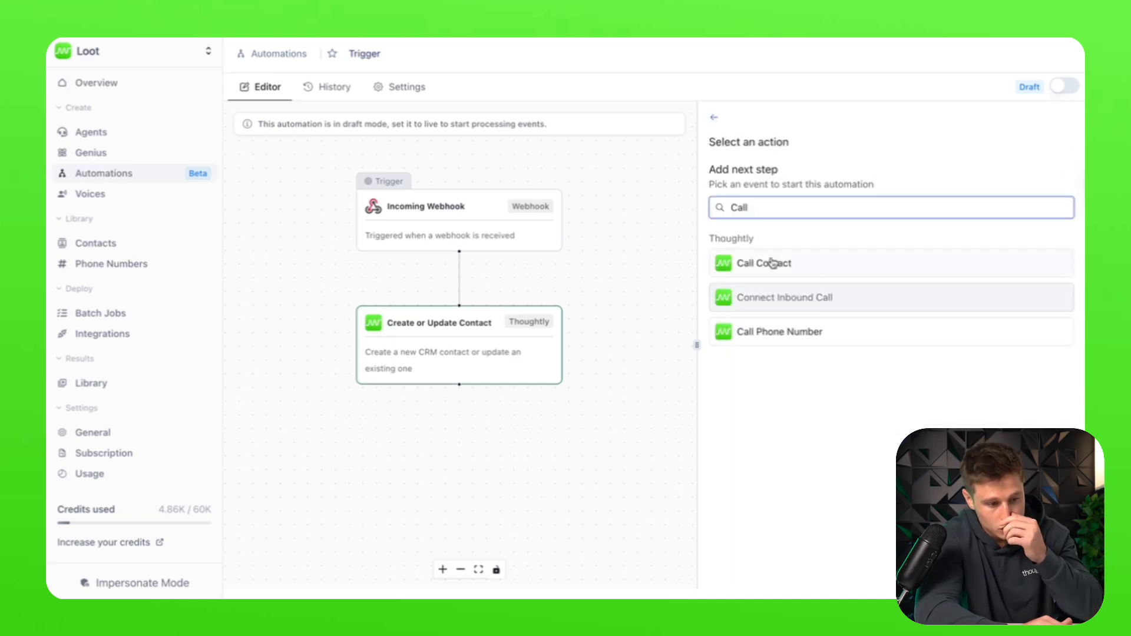
{"action": "left_click", "coordinate": [833, 271]}
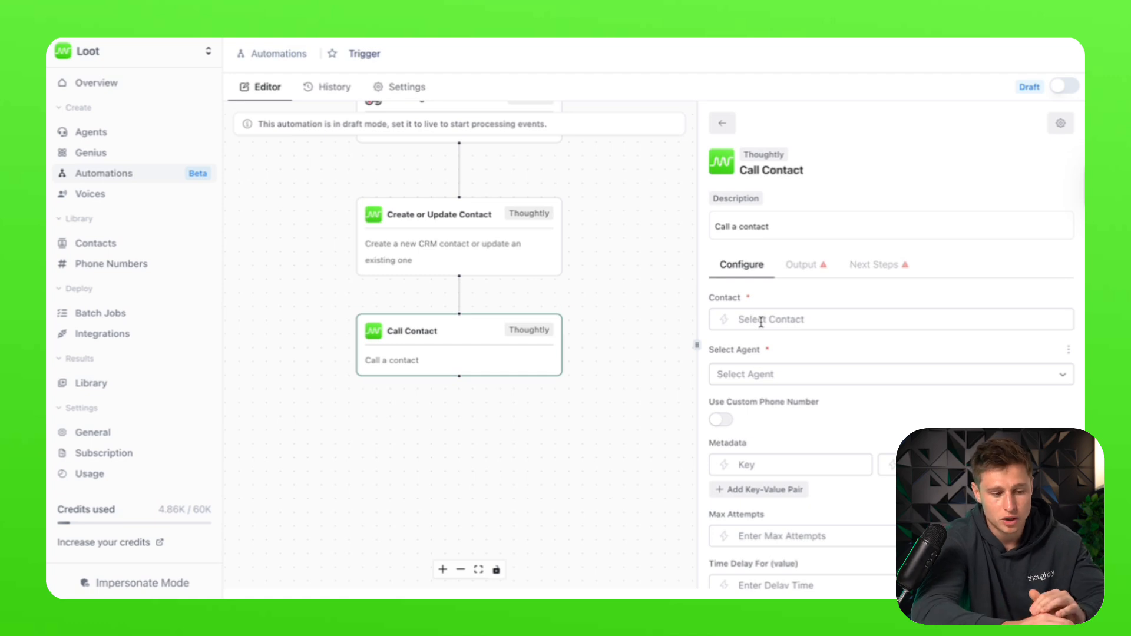
Step: Set Call Contact's contact to the id variable from Create or Update Contact and select the Abandoned Application agent
{"action": "left_click", "coordinate": [724, 319]}
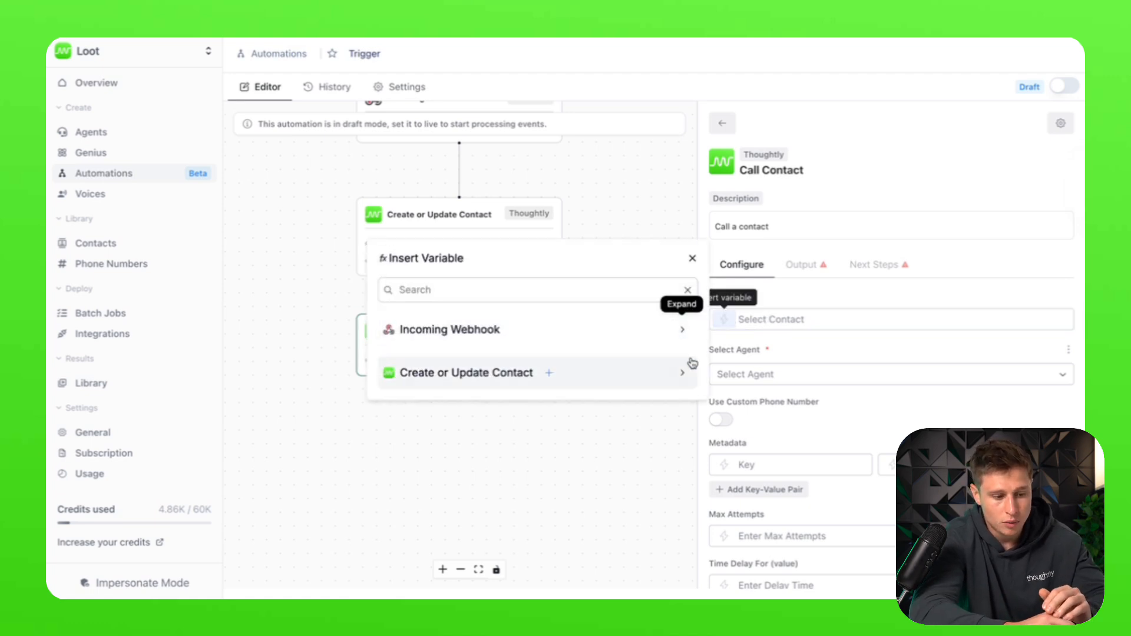
{"action": "left_click", "coordinate": [682, 373]}
{"action": "left_click", "coordinate": [483, 328]}
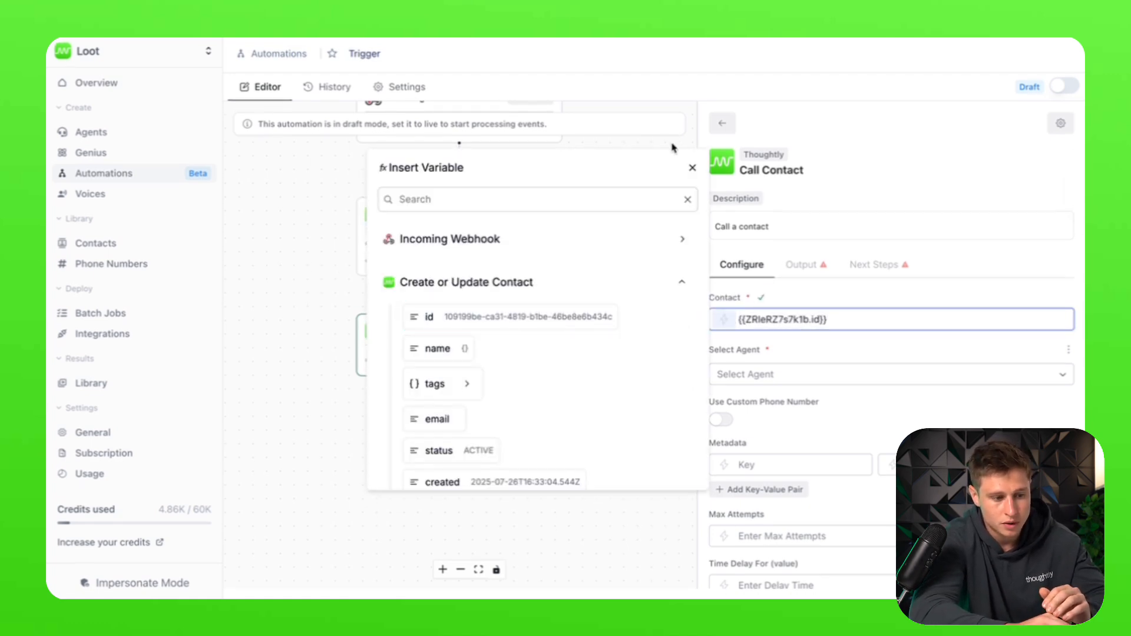
{"action": "left_click", "coordinate": [693, 167]}
{"action": "left_click", "coordinate": [854, 383]}
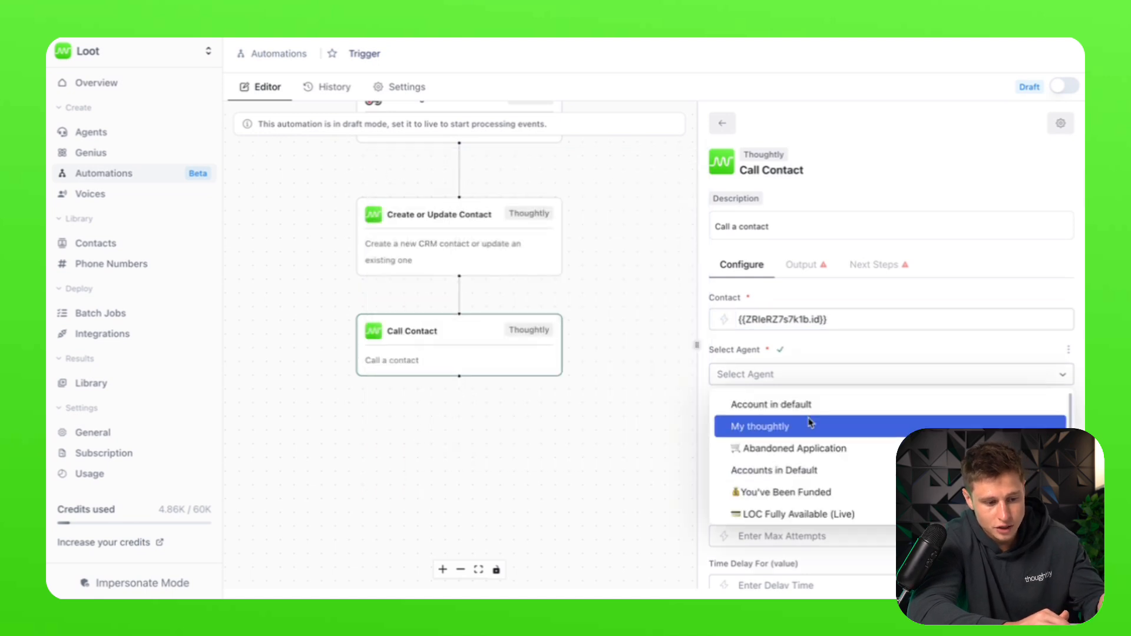
{"action": "left_click", "coordinate": [805, 449]}
Step: Add an Address metadata key to Call Contact with the Incoming Webhook's payload variable as its value
{"action": "scroll", "coordinate": [792, 492], "scroll_direction": "down", "scroll_amount": 2}
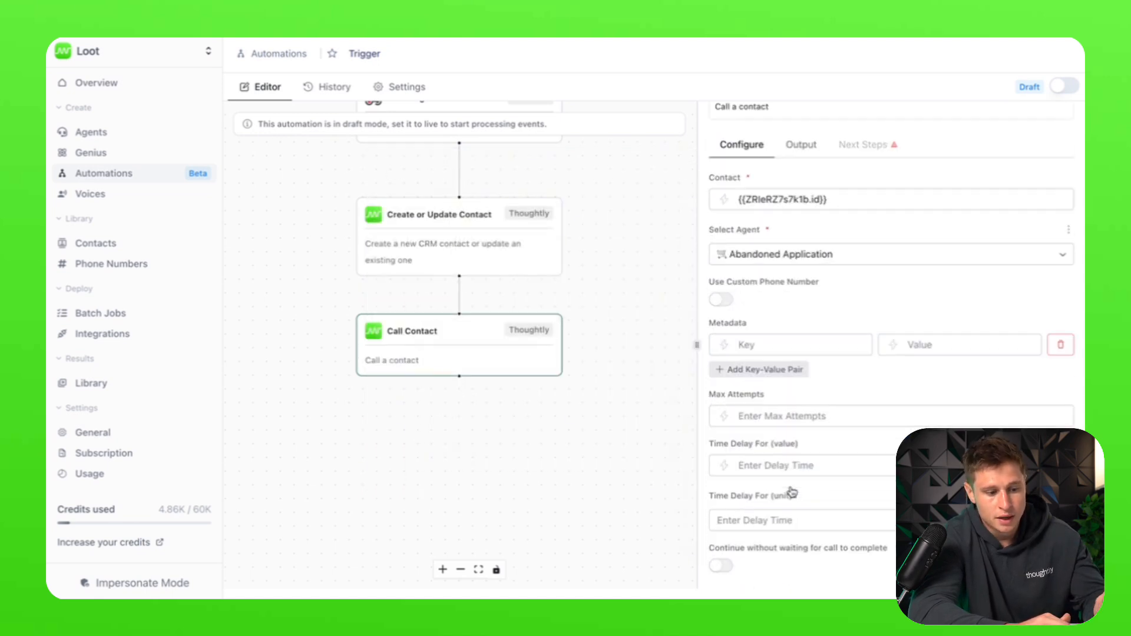
{"action": "left_click", "coordinate": [792, 343]}
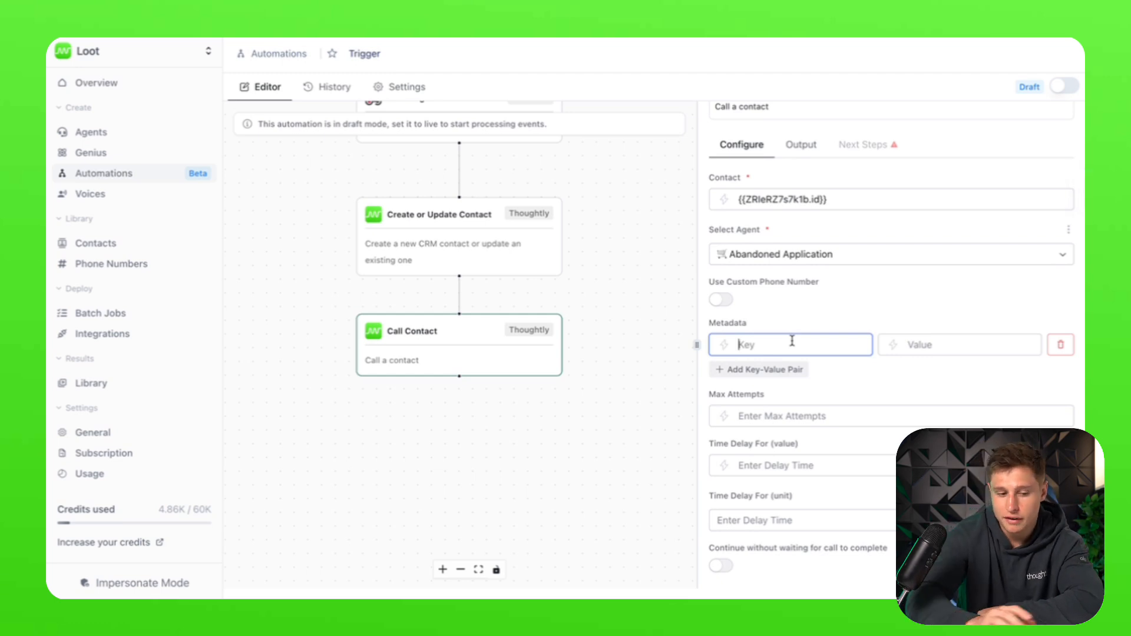
{"action": "type", "text": "A"}
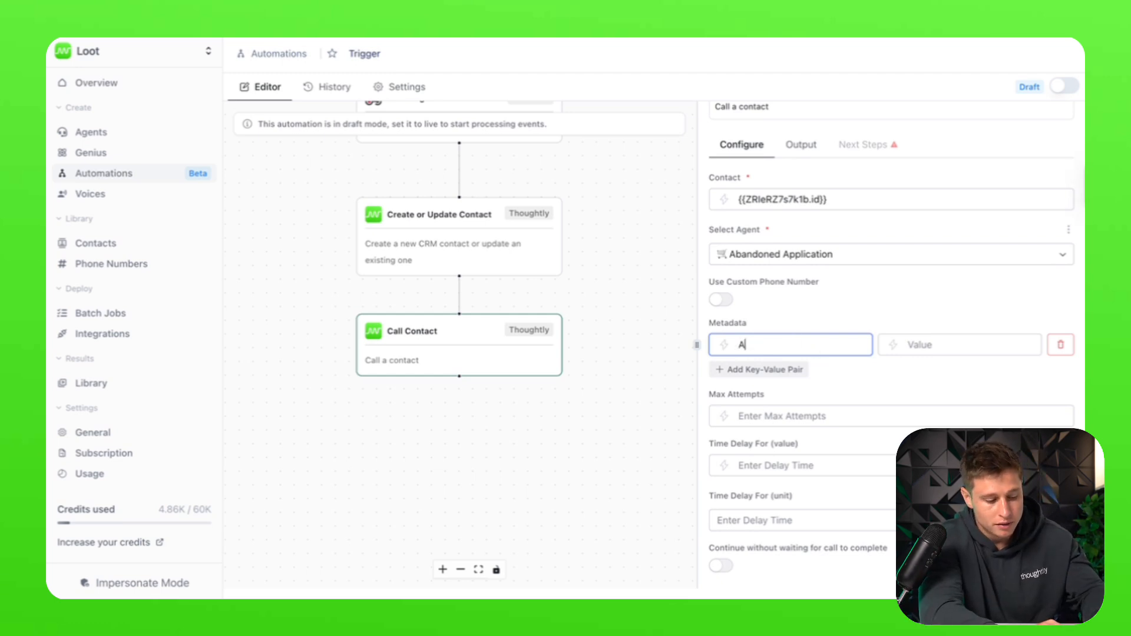
{"action": "type", "text": "ddress"}
{"action": "left_click", "coordinate": [893, 345]}
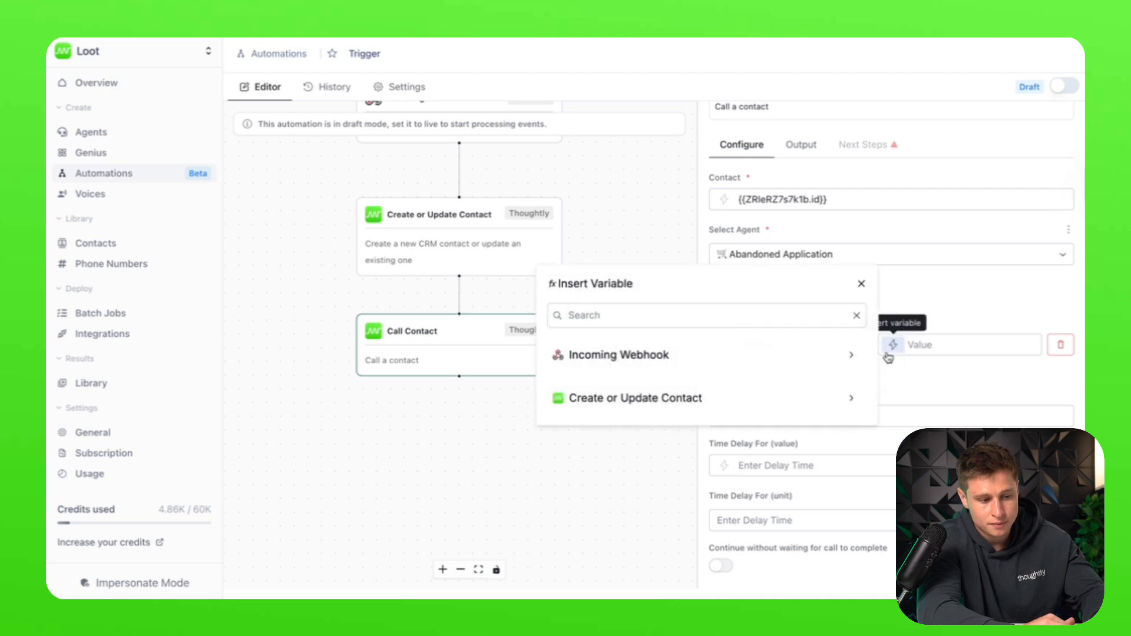
{"action": "left_click", "coordinate": [850, 355]}
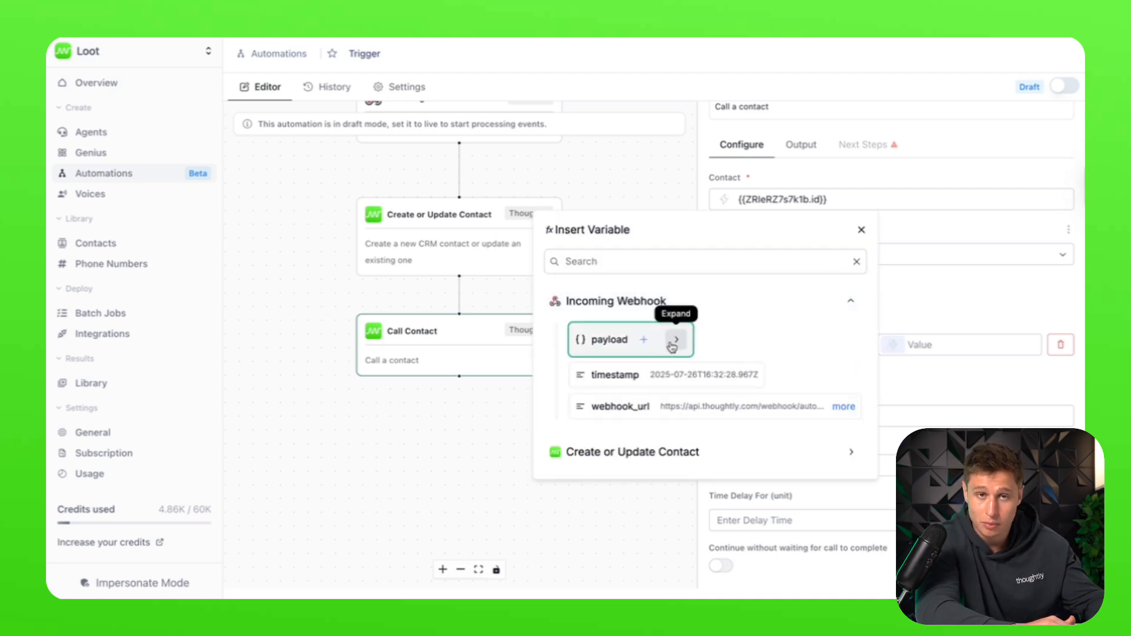
{"action": "left_click", "coordinate": [664, 346]}
{"action": "left_click", "coordinate": [644, 336]}
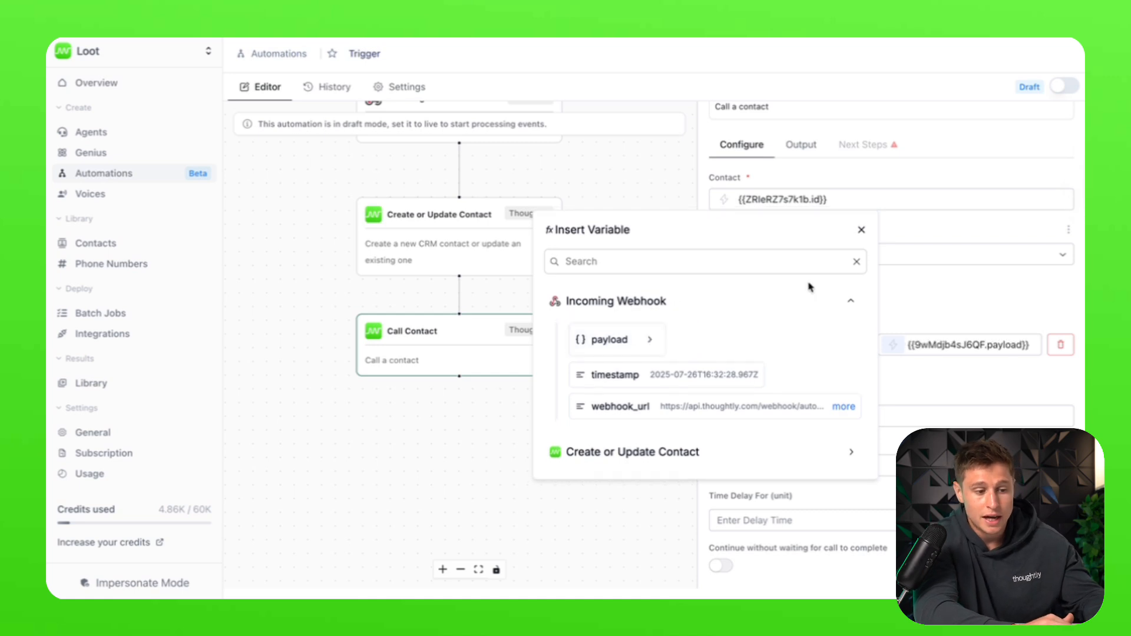
{"action": "left_click", "coordinate": [861, 228]}
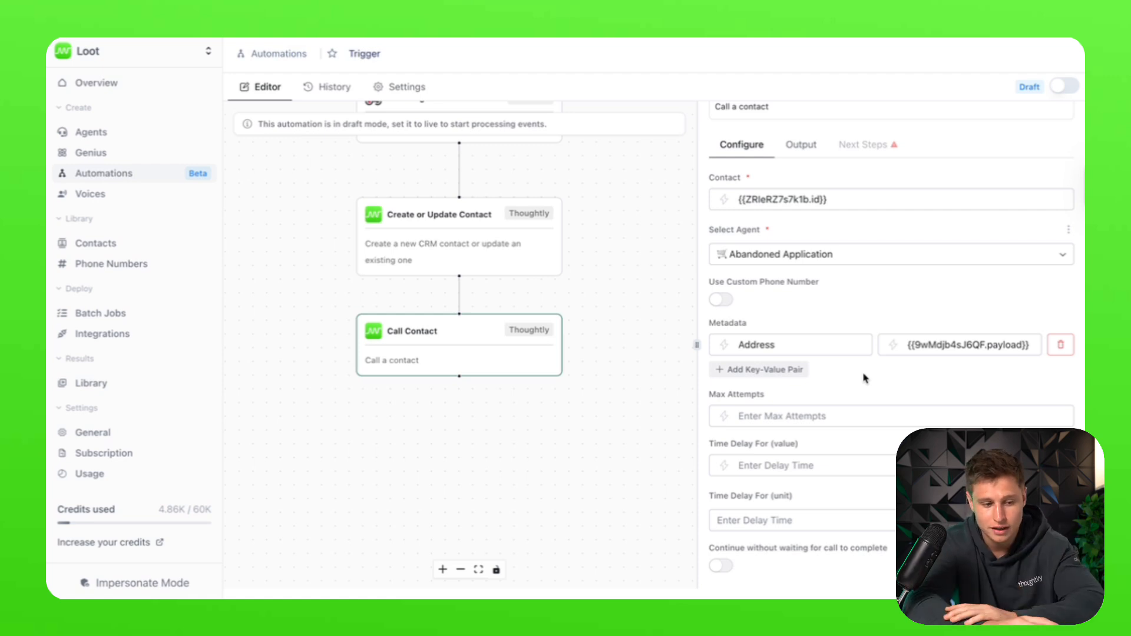
{"action": "left_click_drag", "start_coordinate": [1031, 346], "coordinate": [886, 334]}
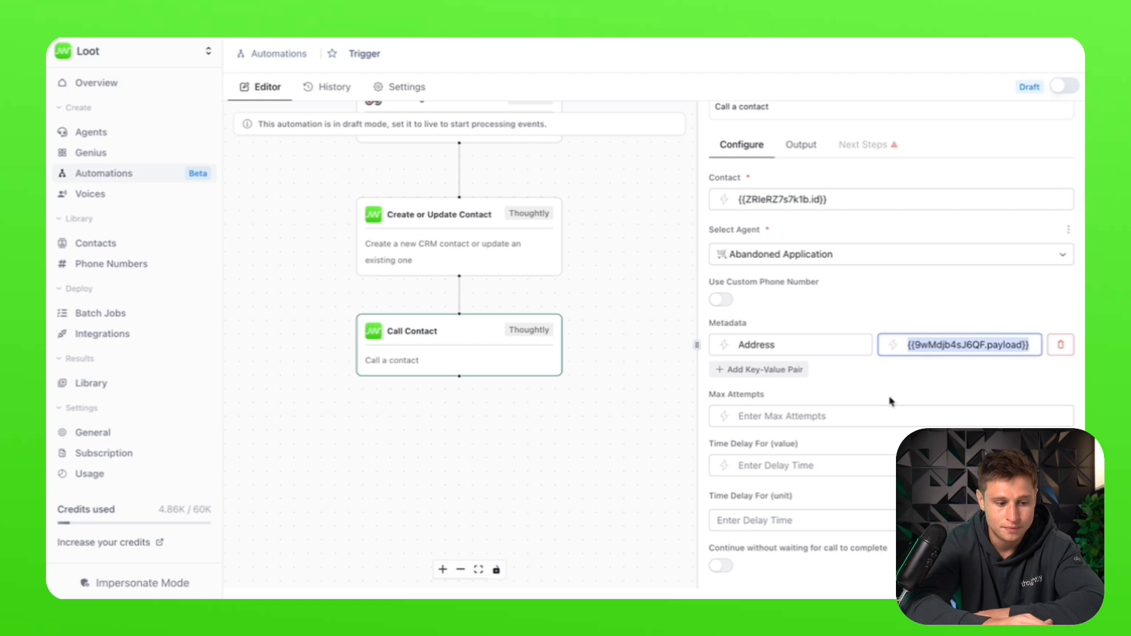
{"action": "left_click", "coordinate": [825, 402]}
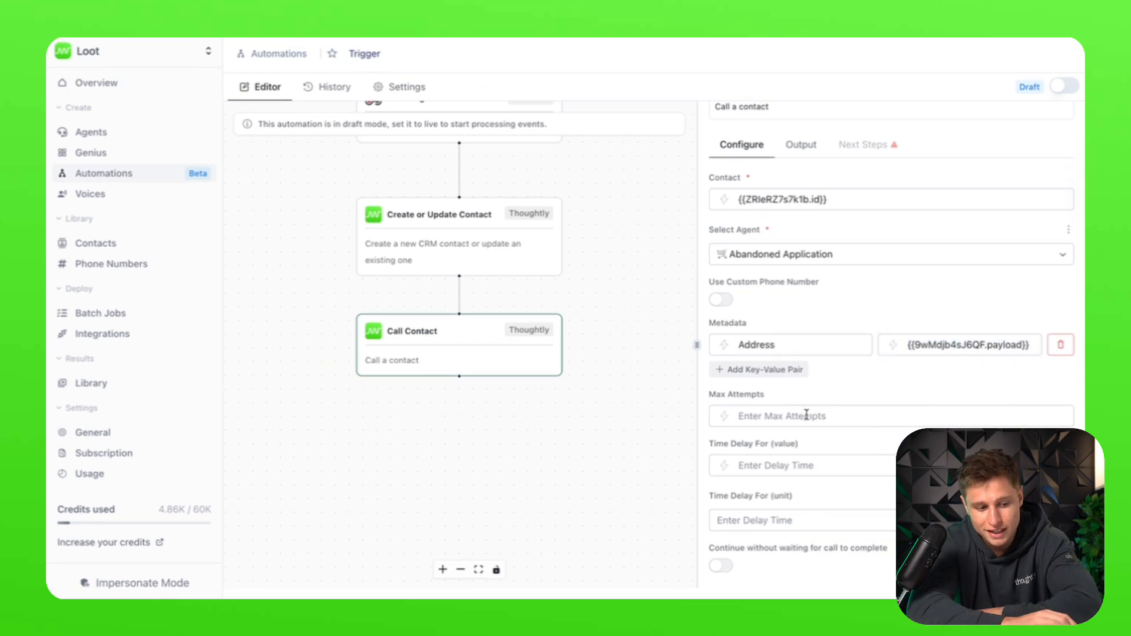
Step: Set Call Contact's maximum attempts to 8 and its time delay to 5 hours
{"action": "left_click", "coordinate": [804, 416]}
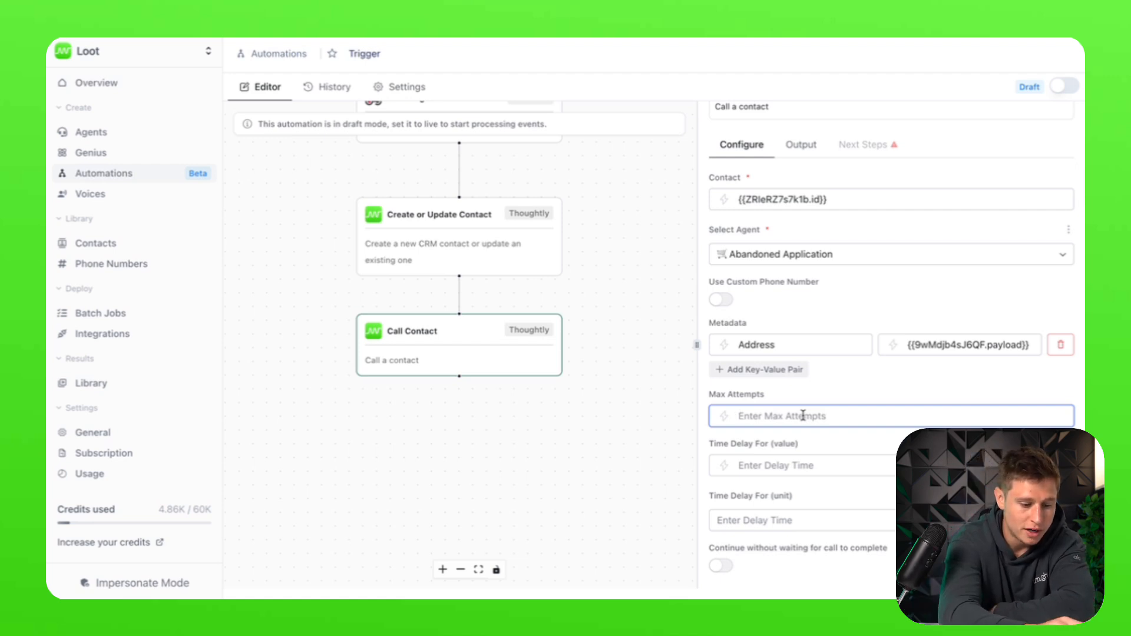
{"action": "type", "text": "8"}
{"action": "left_click", "coordinate": [807, 462]}
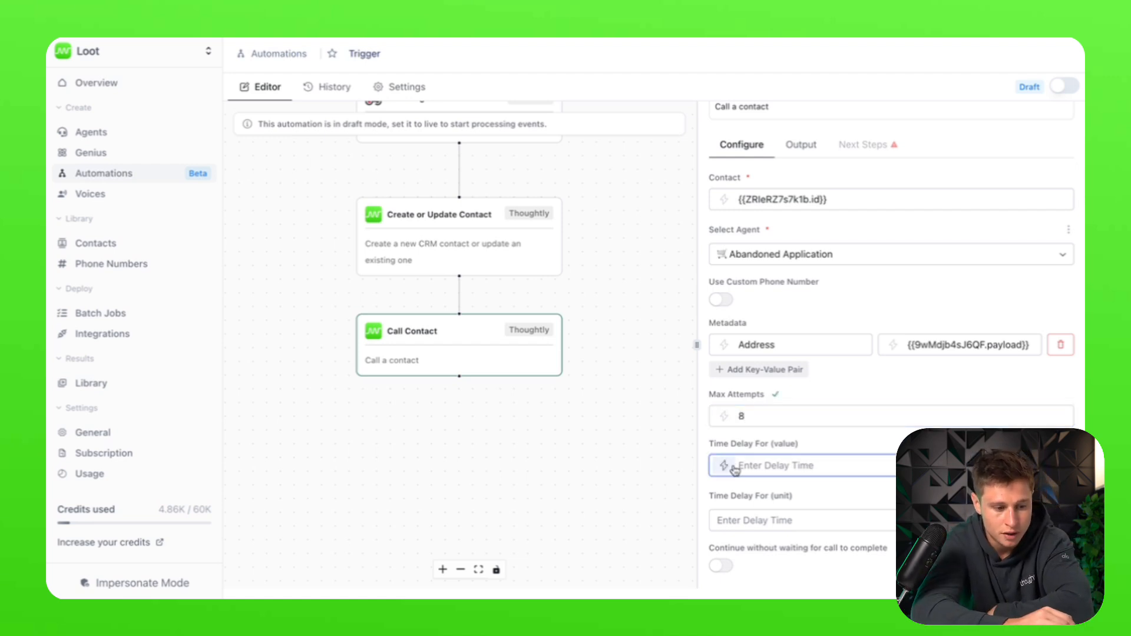
{"action": "left_click", "coordinate": [893, 448]}
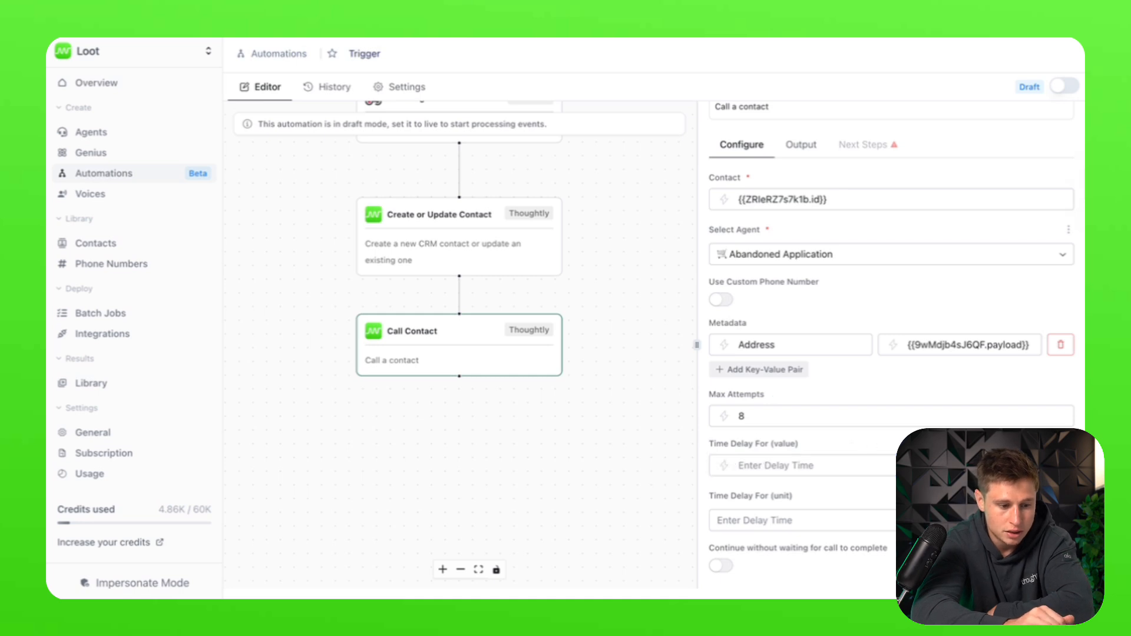
{"action": "left_click", "coordinate": [856, 467]}
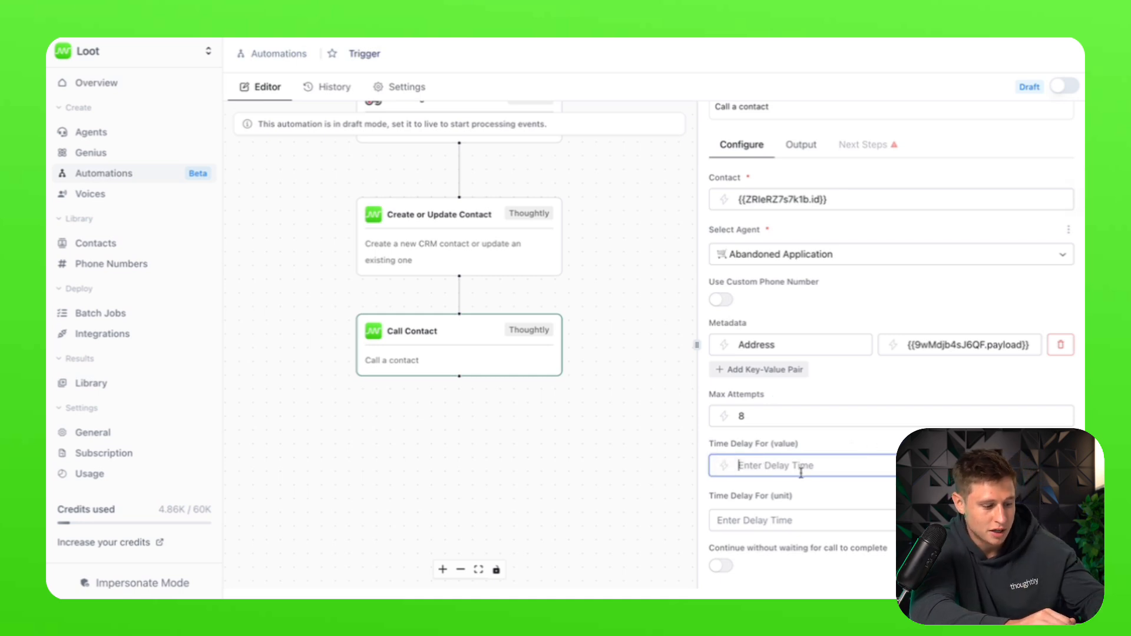
{"action": "type", "text": "5"}
{"action": "left_click", "coordinate": [784, 522]}
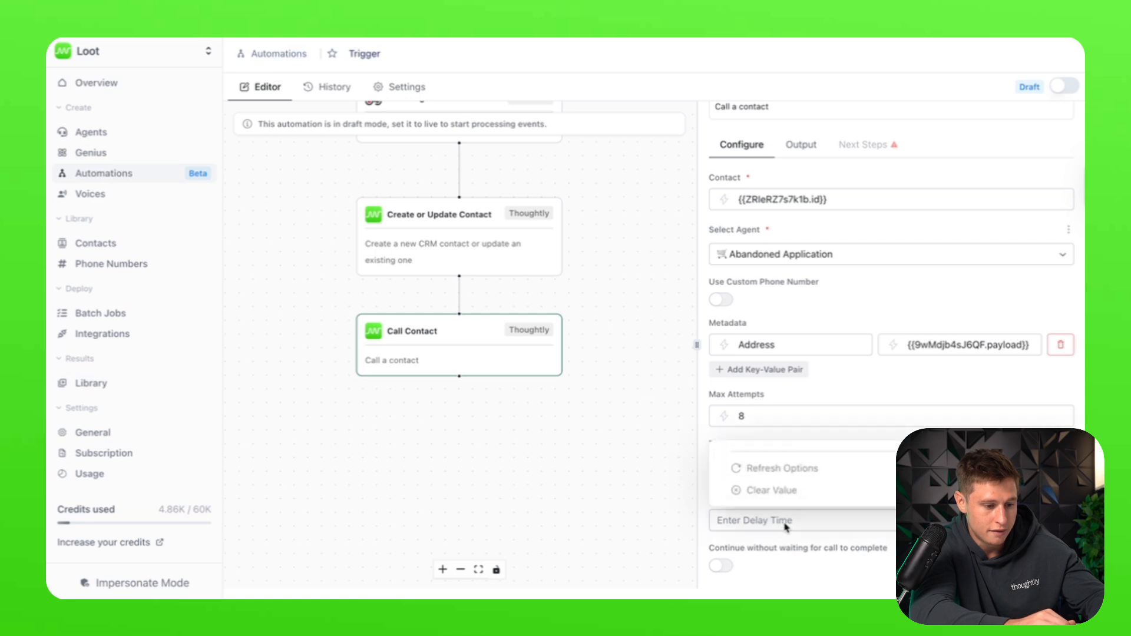
{"action": "left_click", "coordinate": [812, 428]}
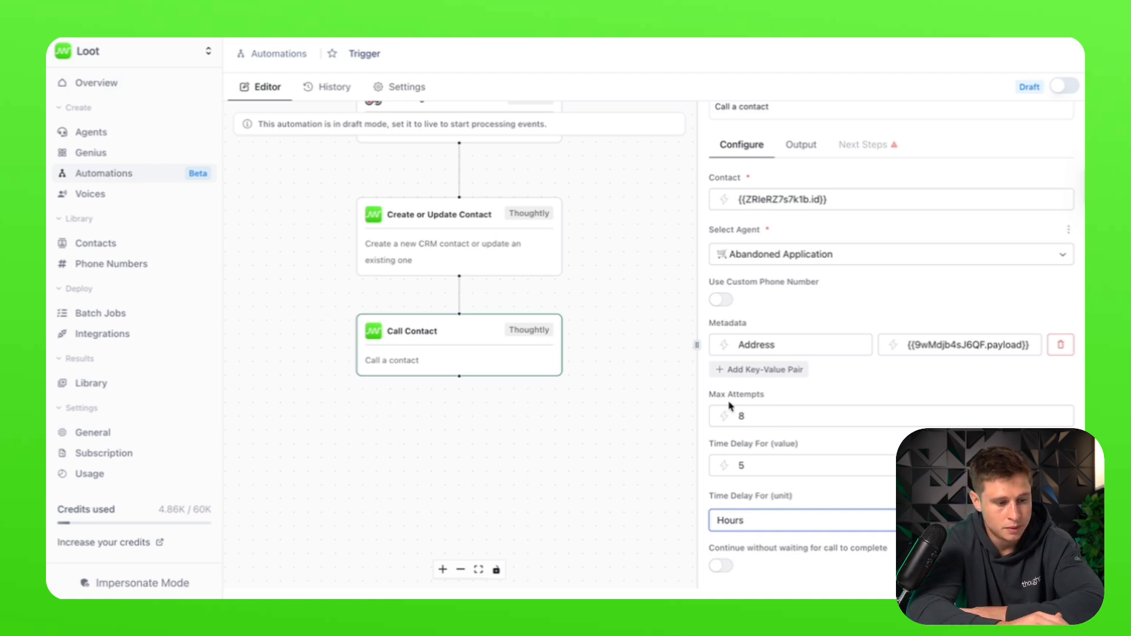
Step: Delete the Call Contact, Create or Update Contact and Incoming Webhook nodes from the automation
{"action": "scroll", "coordinate": [874, 382], "scroll_direction": "up", "scroll_amount": 3}
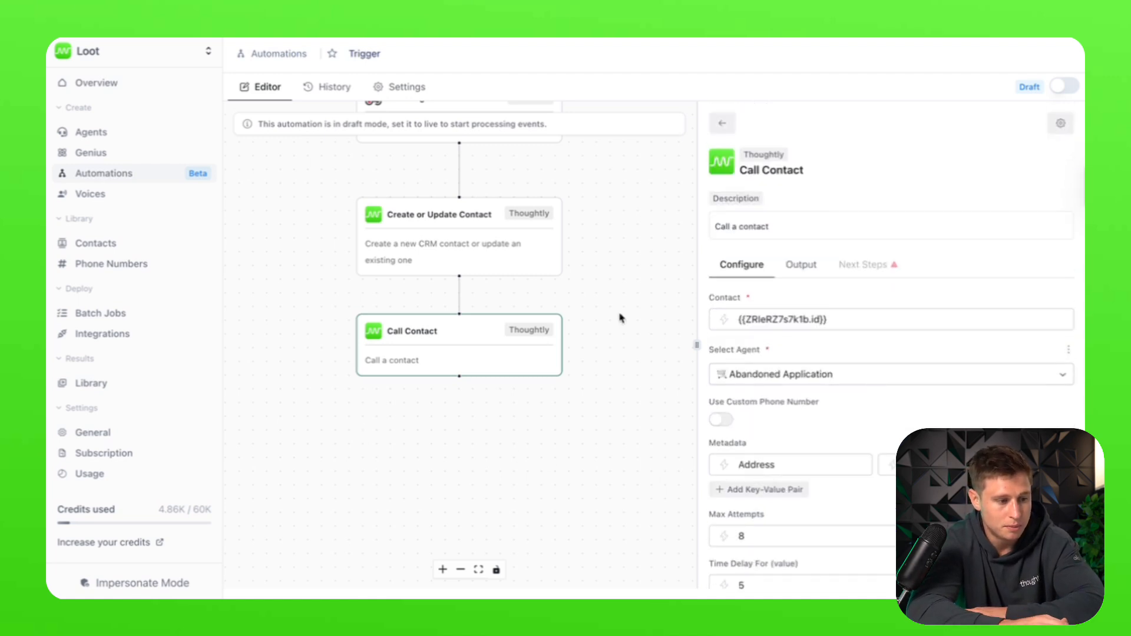
{"action": "scroll", "coordinate": [436, 366], "scroll_direction": "up", "scroll_amount": 1}
{"action": "scroll", "coordinate": [440, 367], "scroll_direction": "down", "scroll_amount": 2}
{"action": "left_click", "coordinate": [586, 472]}
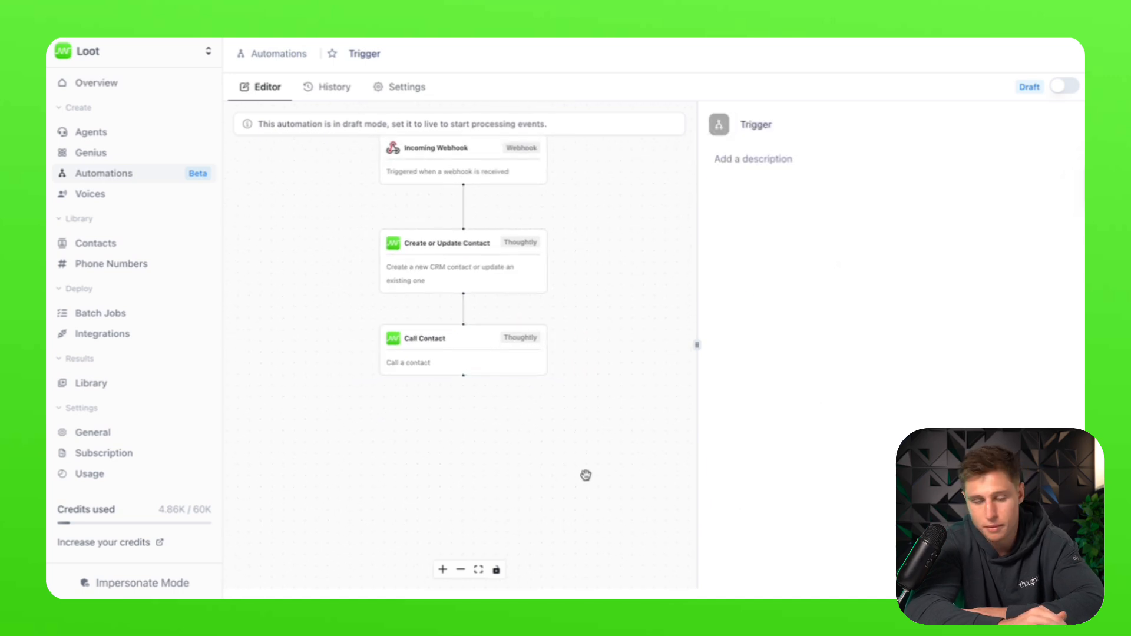
{"action": "left_click", "coordinate": [476, 363]}
{"action": "key", "text": "BackSpace"}
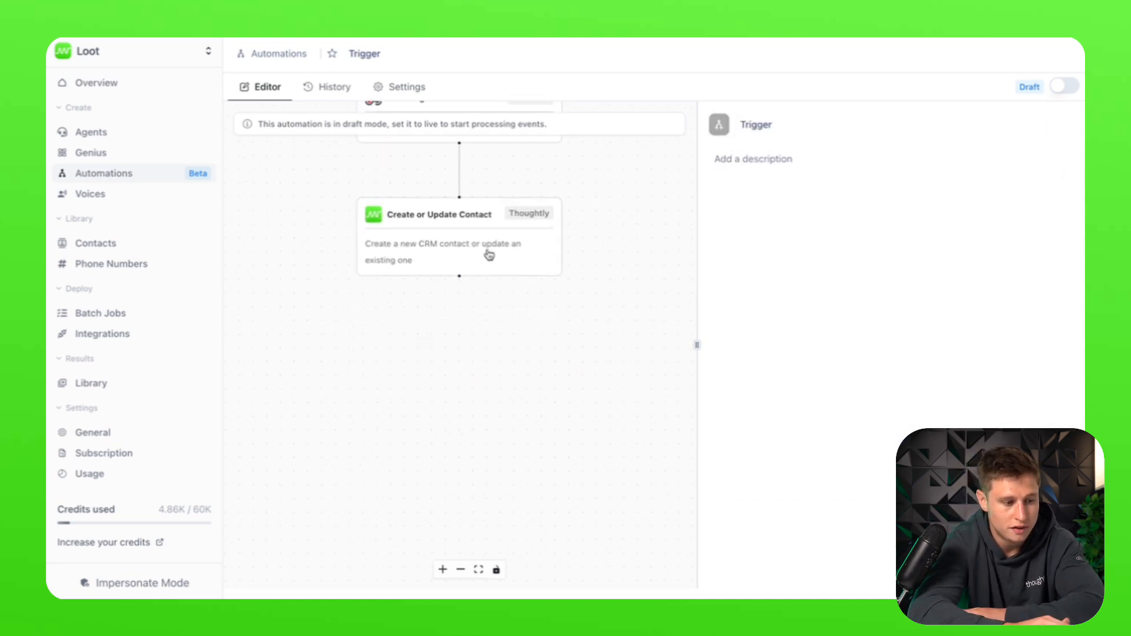
{"action": "left_click", "coordinate": [488, 255]}
{"action": "key", "text": "BackSpace"}
{"action": "left_click", "coordinate": [483, 242]}
{"action": "key", "text": "BackSpace"}
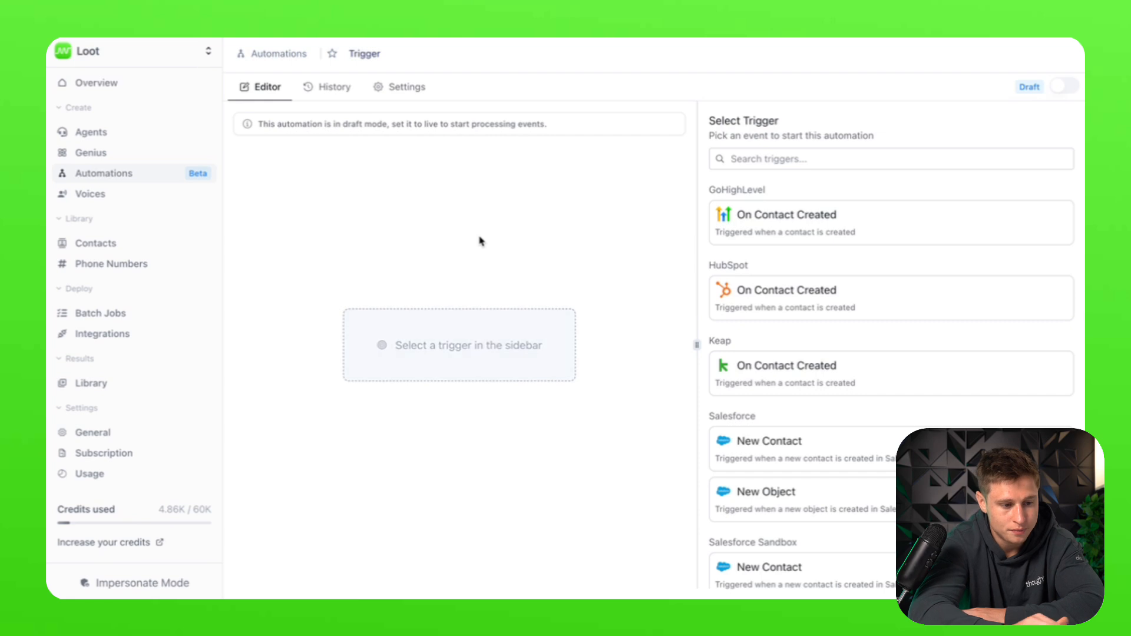
Step: Add Thoughtly's On Call Completed trigger to the automation and select the Abandoned Application agent for it
{"action": "scroll", "coordinate": [821, 422], "scroll_direction": "down", "scroll_amount": 5}
{"action": "left_click", "coordinate": [849, 383]}
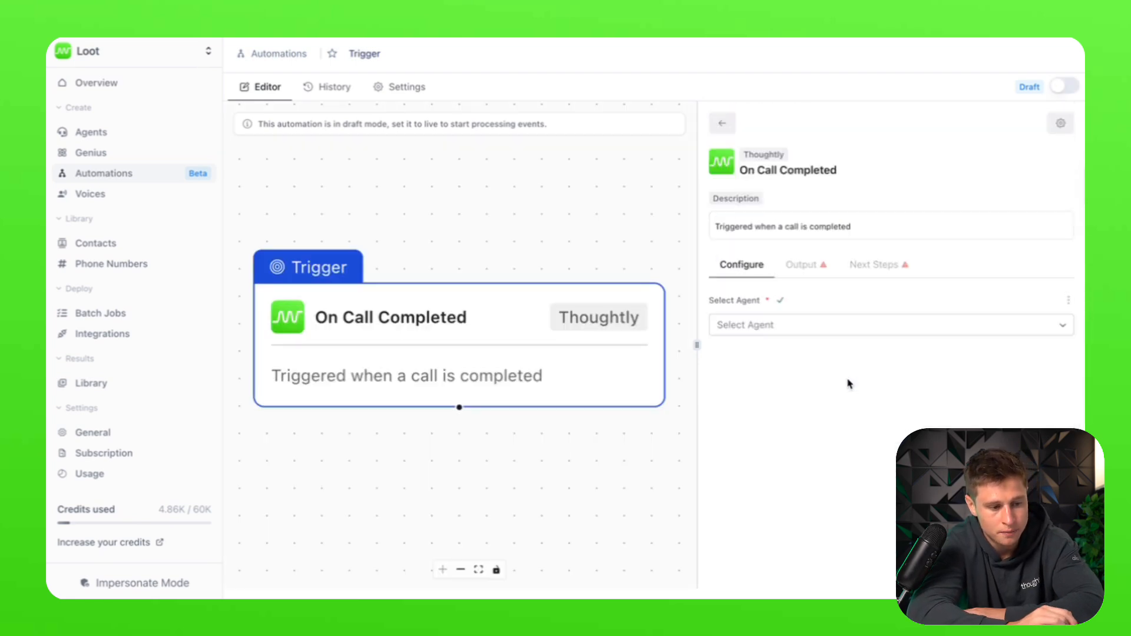
{"action": "left_click", "coordinate": [787, 327]}
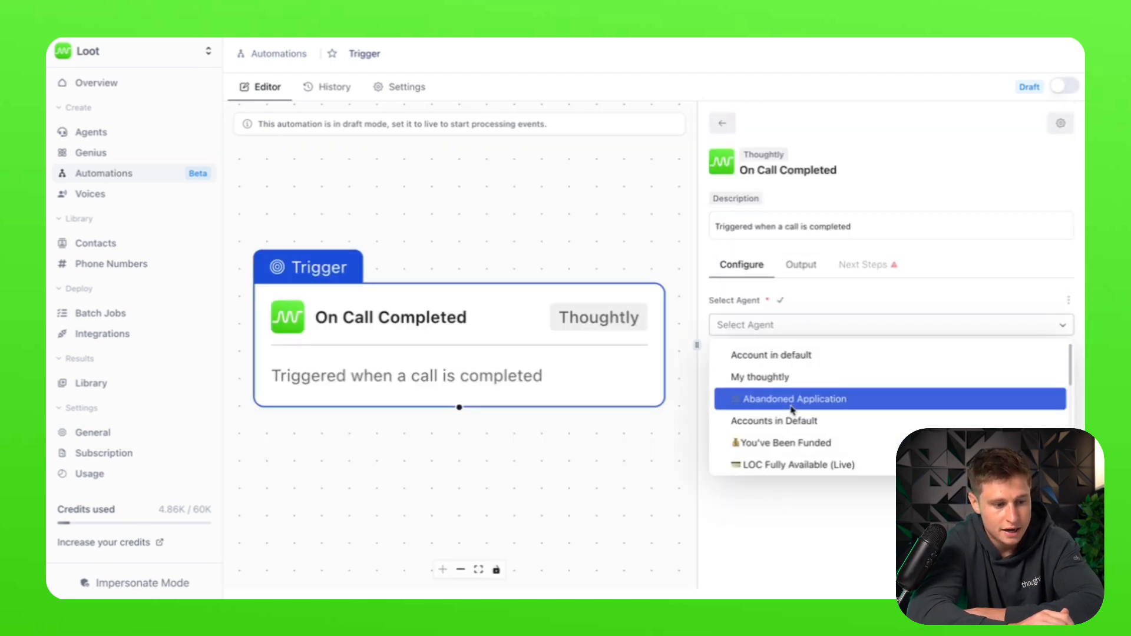
{"action": "left_click", "coordinate": [793, 398]}
Step: Generate the On Call Completed trigger's test output and review its fields
{"action": "left_click", "coordinate": [803, 264]}
{"action": "left_click", "coordinate": [1065, 303]}
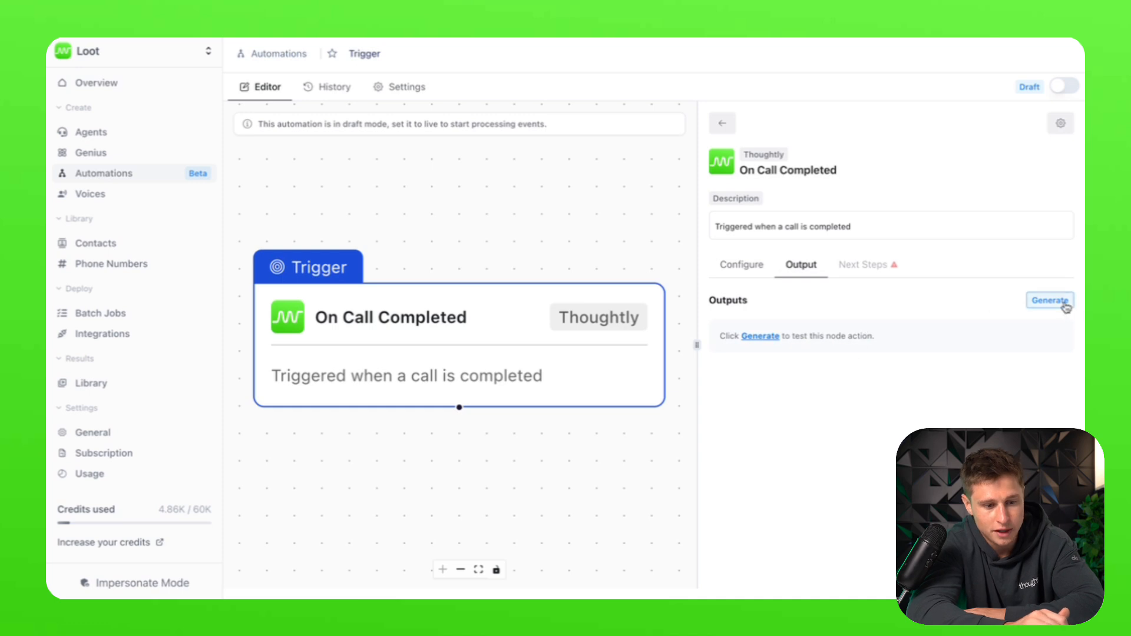
{"action": "scroll", "coordinate": [863, 415], "scroll_direction": "down", "scroll_amount": 4}
{"action": "scroll", "coordinate": [863, 415], "scroll_direction": "down", "scroll_amount": 1}
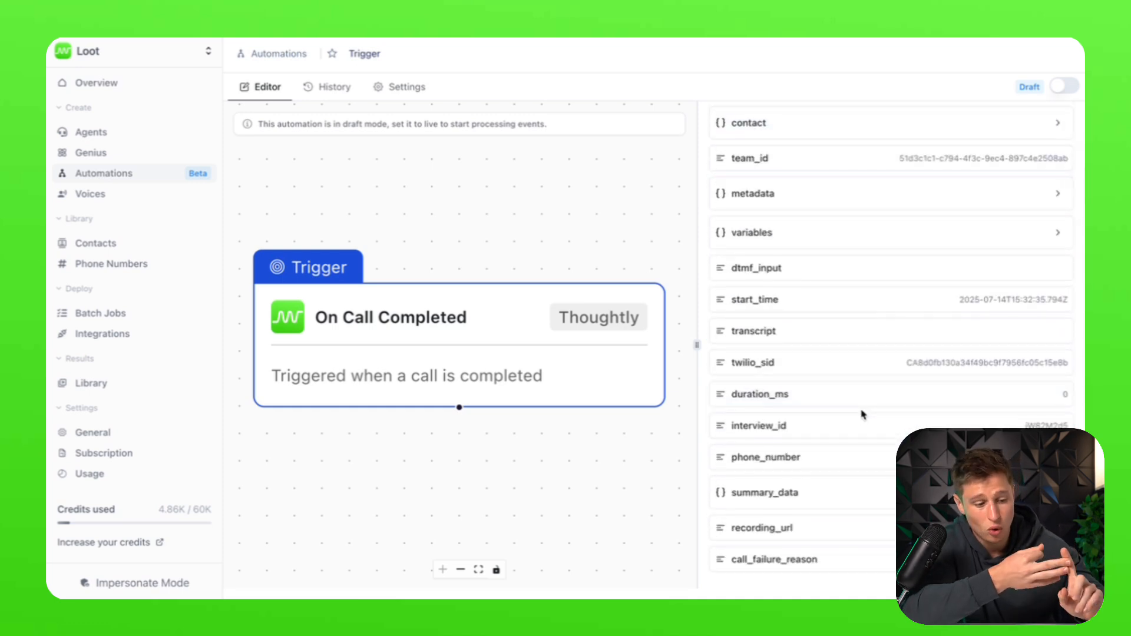
{"action": "scroll", "coordinate": [863, 416], "scroll_direction": "up", "scroll_amount": 5}
Step: Search the available actions for a webhook and add Send Webhook as the next step of On Call Completed
{"action": "left_click", "coordinate": [860, 263]}
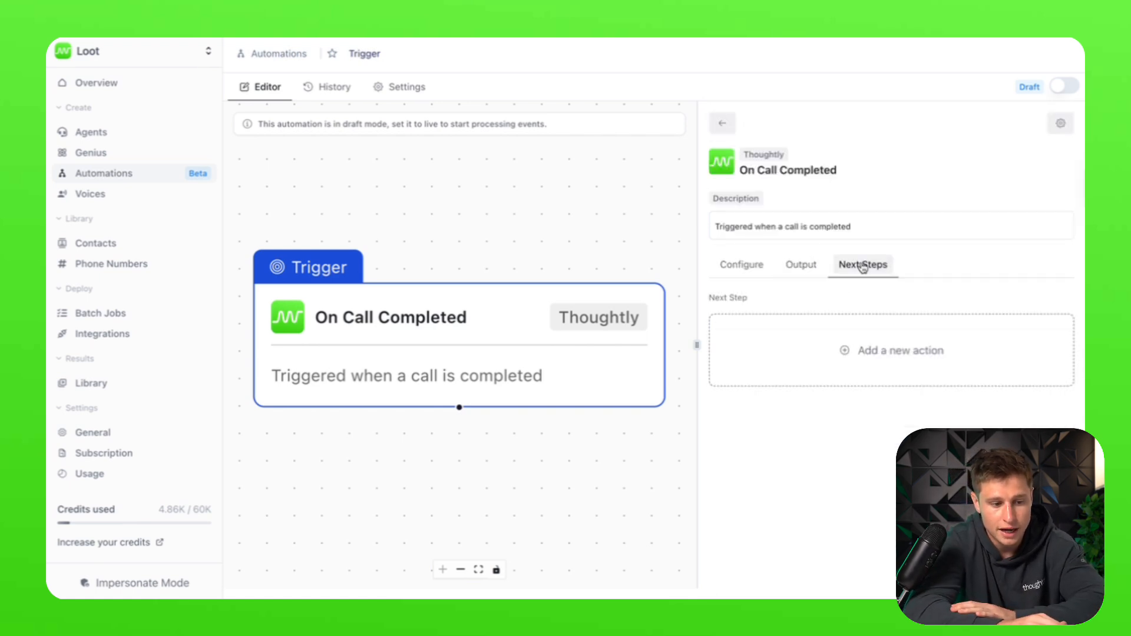
{"action": "left_click", "coordinate": [829, 338]}
{"action": "left_click", "coordinate": [781, 207]}
{"action": "type", "text": "web"}
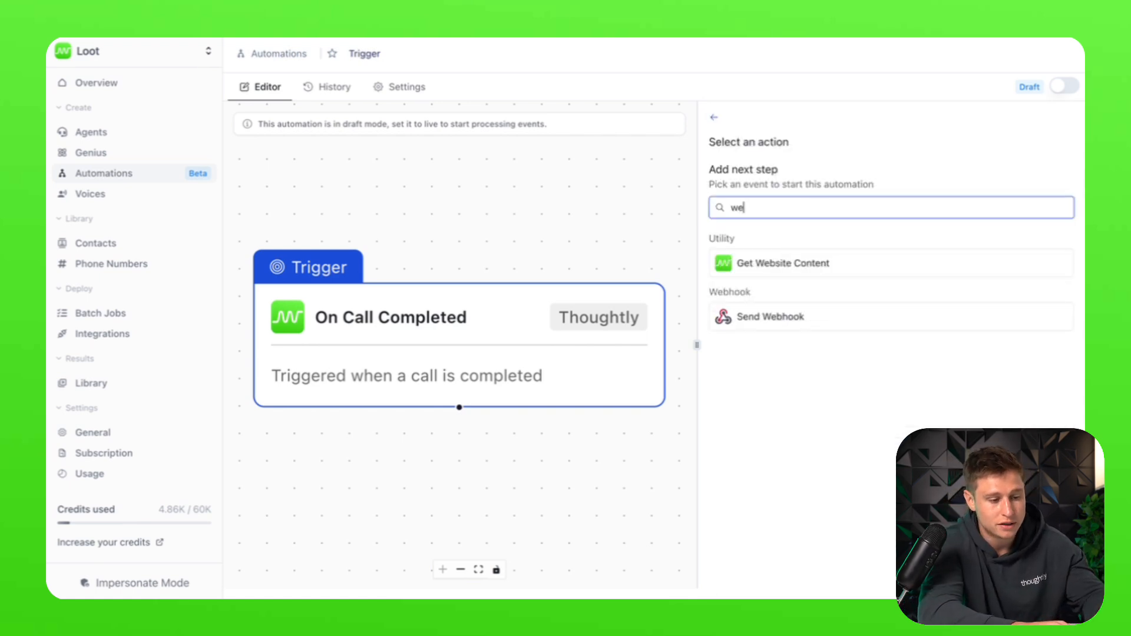
{"action": "key", "text": "BackSpace"}
{"action": "key", "text": "BackSpace"}
{"action": "key", "text": "BackSpace"}
{"action": "scroll", "coordinate": [842, 389], "scroll_direction": "down", "scroll_amount": 10}
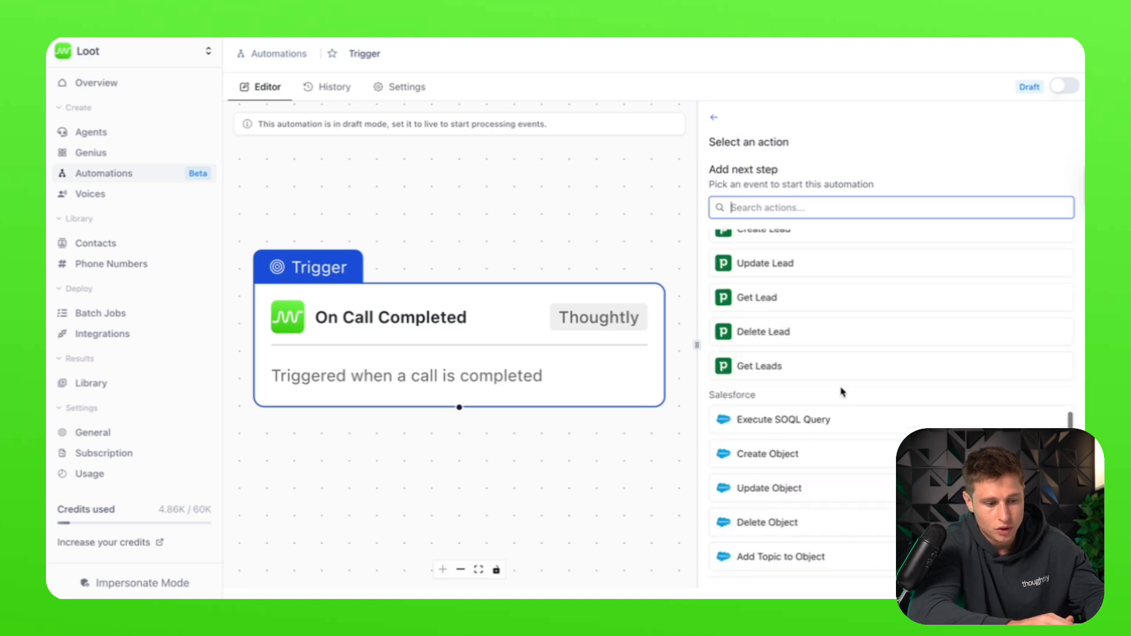
{"action": "scroll", "coordinate": [790, 472], "scroll_direction": "down", "scroll_amount": 10}
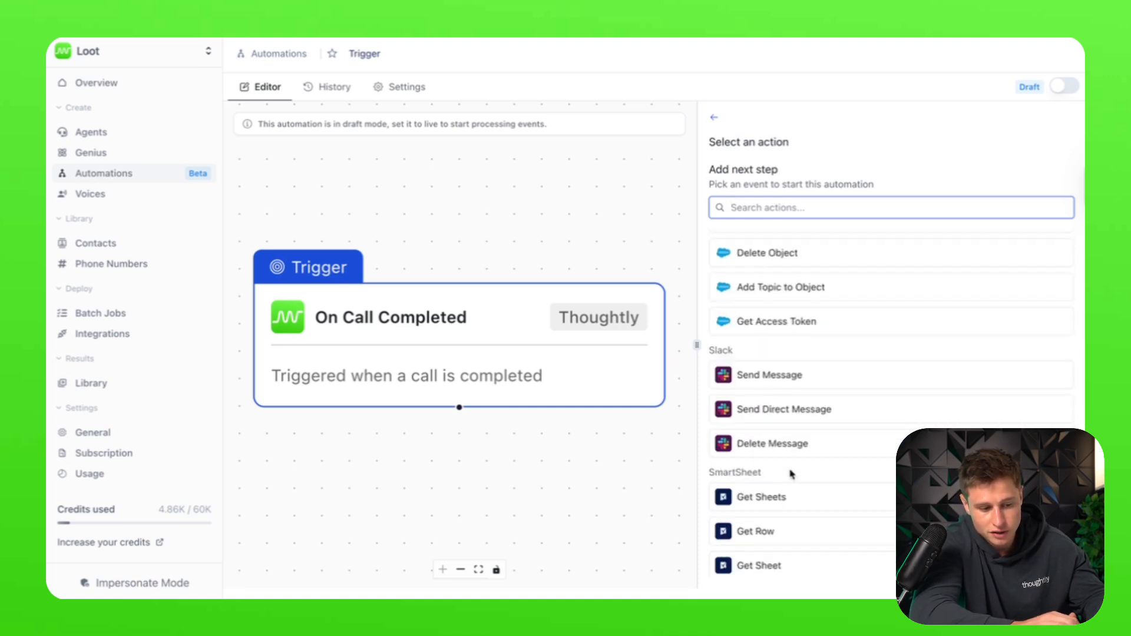
{"action": "type", "text": "webhh"}
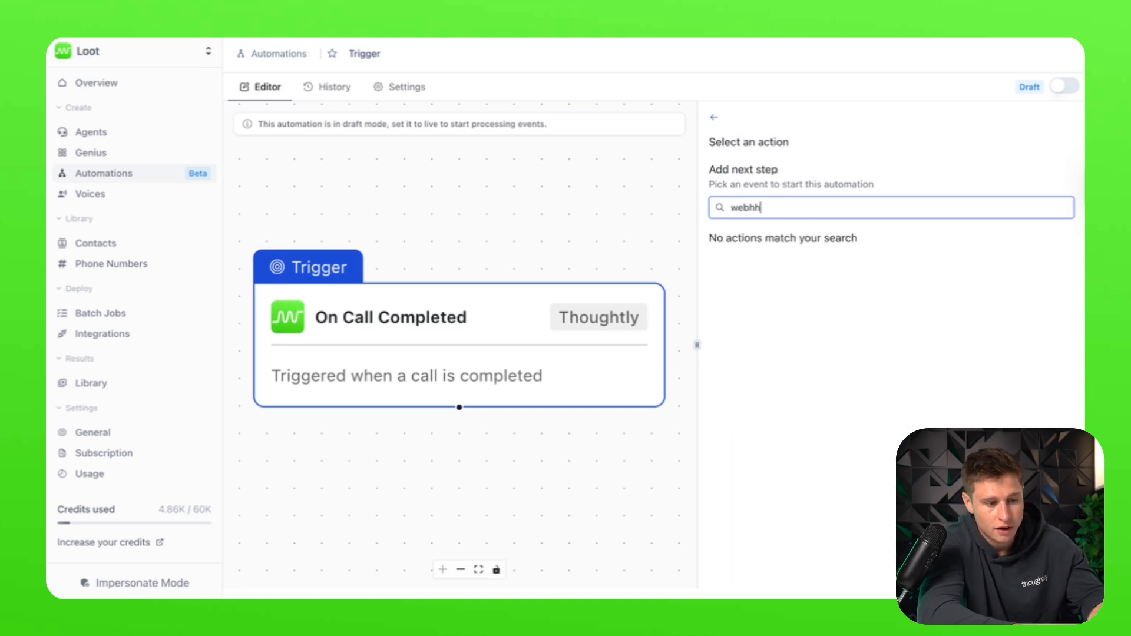
{"action": "type", "text": "o"}
{"action": "key", "text": "BackSpace"}
{"action": "key", "text": "BackSpace"}
{"action": "left_click", "coordinate": [860, 264]}
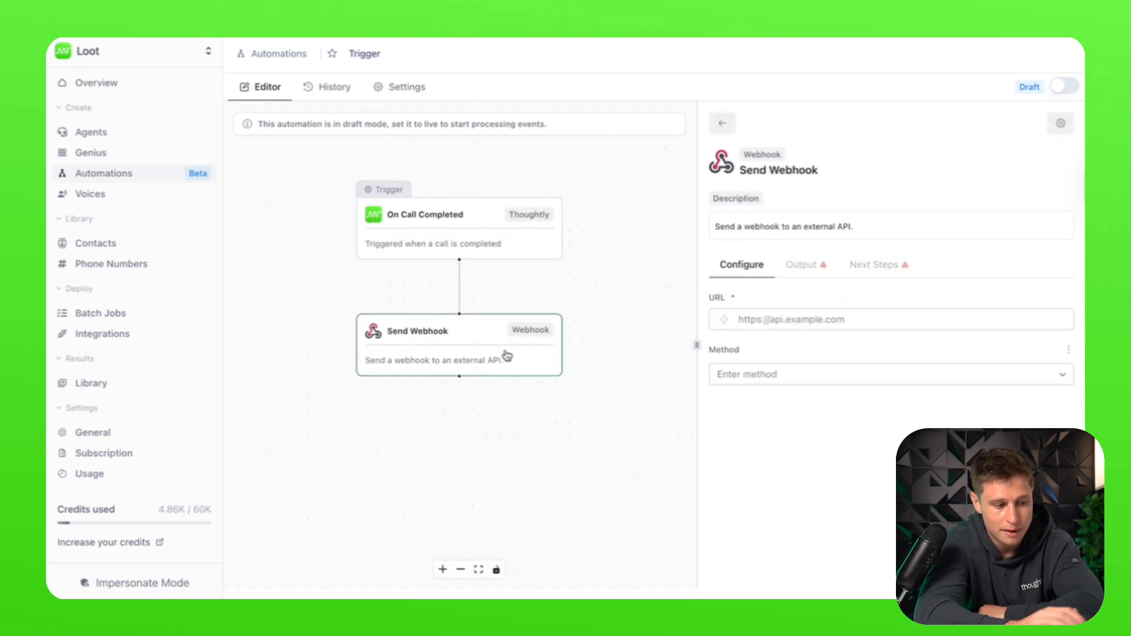
Step: Delete the Send Webhook action and add the AI Extract Fields action after On Call Completed instead
{"action": "key", "text": "BackSpace"}
{"action": "left_click", "coordinate": [494, 233]}
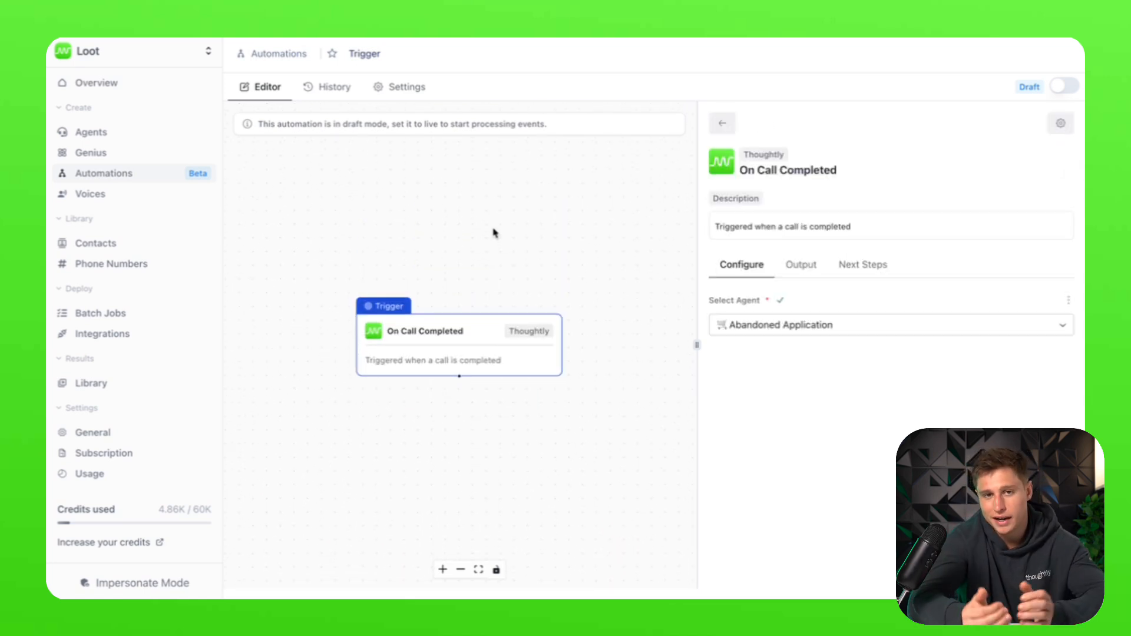
{"action": "left_click", "coordinate": [808, 264]}
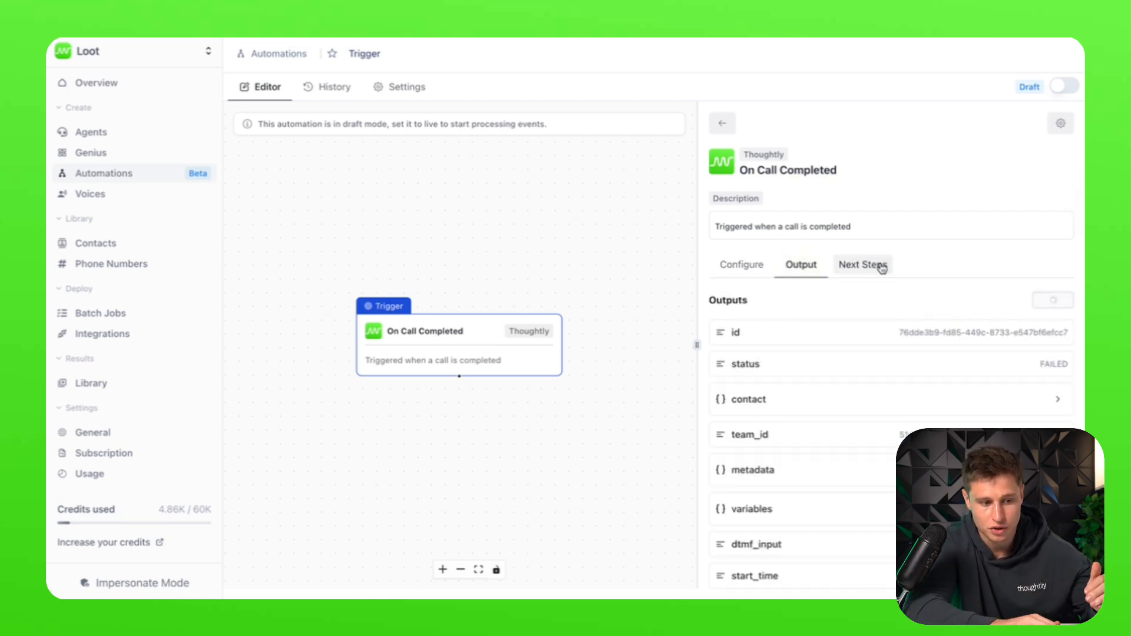
{"action": "left_click", "coordinate": [857, 266]}
{"action": "left_click", "coordinate": [839, 343]}
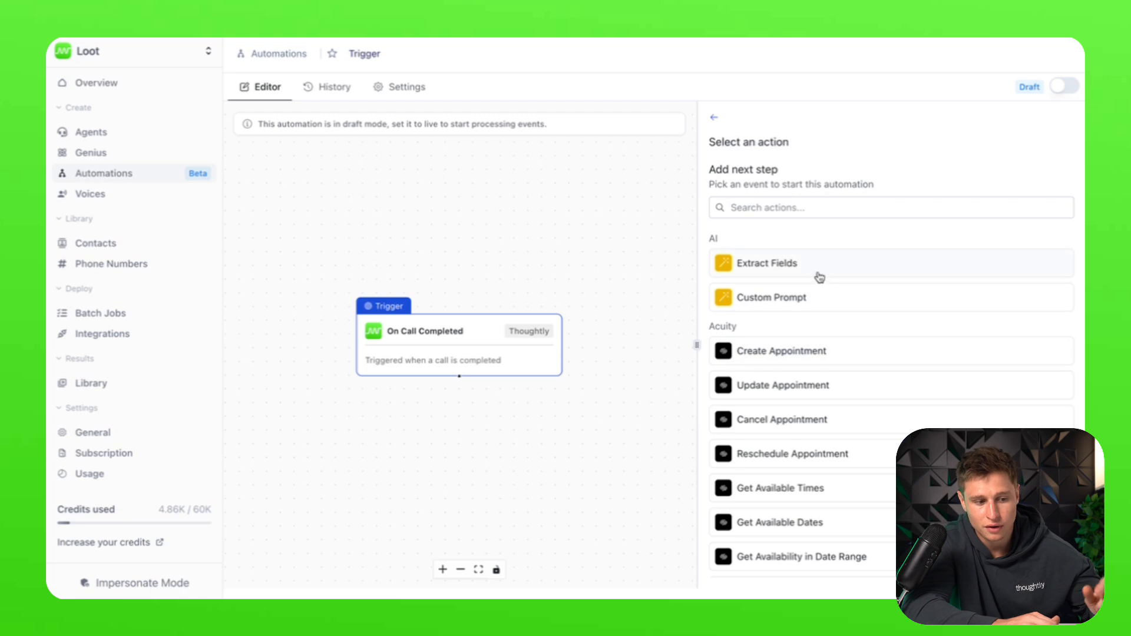
{"action": "left_click", "coordinate": [748, 277]}
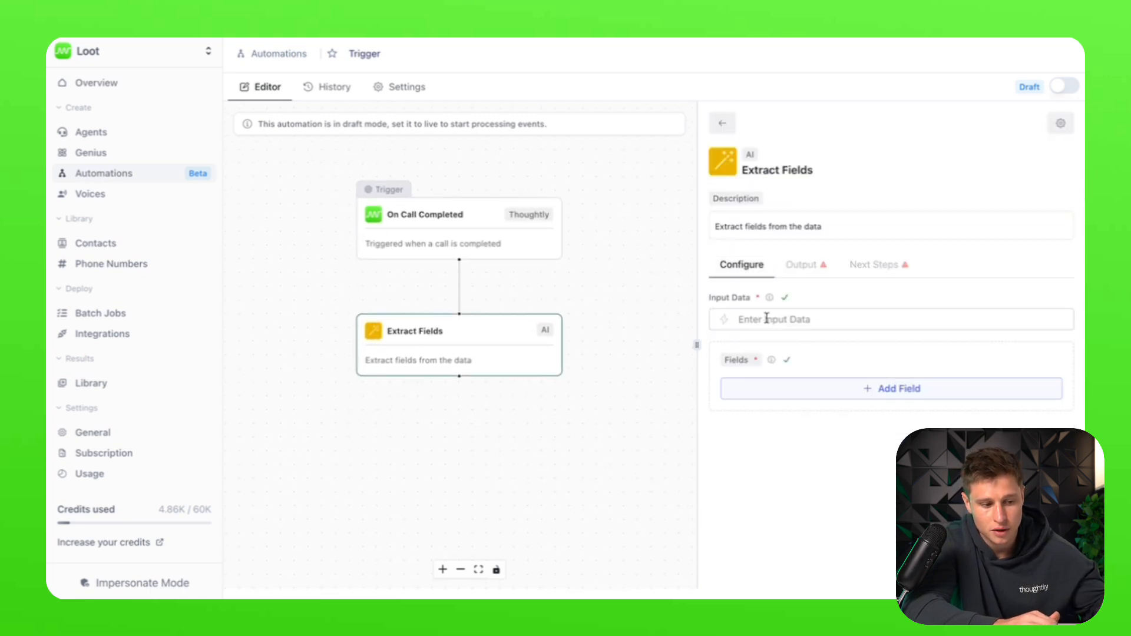
Step: Examine the On Call Completed variables available for Extract Fields' Input Data without inserting one, and leave the action's settings
{"action": "left_click", "coordinate": [731, 319]}
{"action": "left_click", "coordinate": [682, 352]}
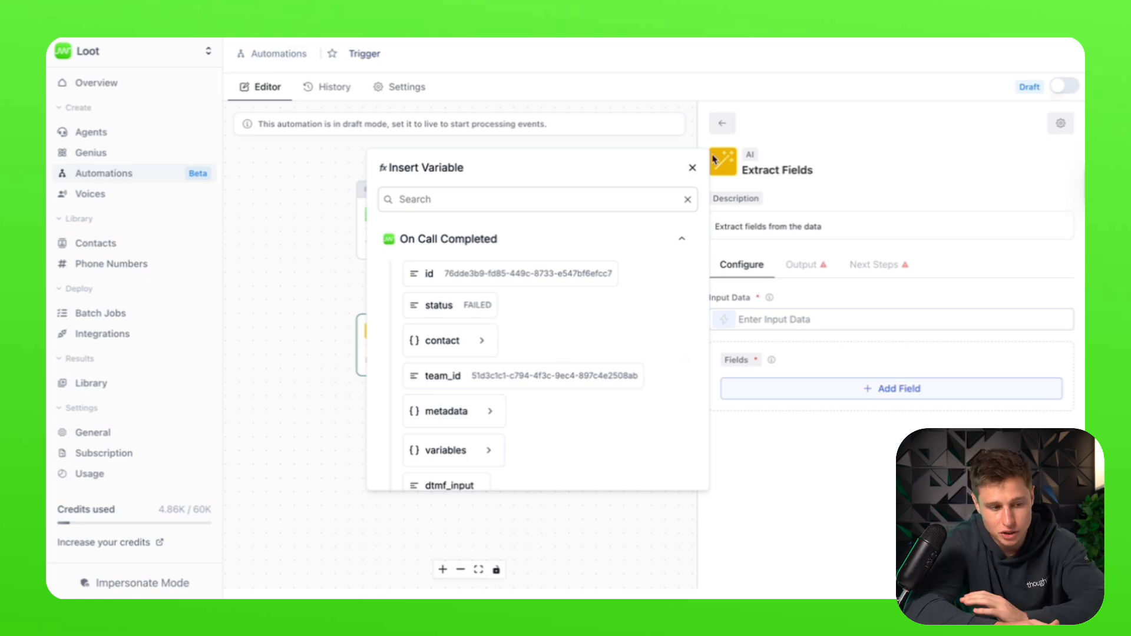
{"action": "left_click", "coordinate": [692, 168]}
{"action": "left_click", "coordinate": [725, 122]}
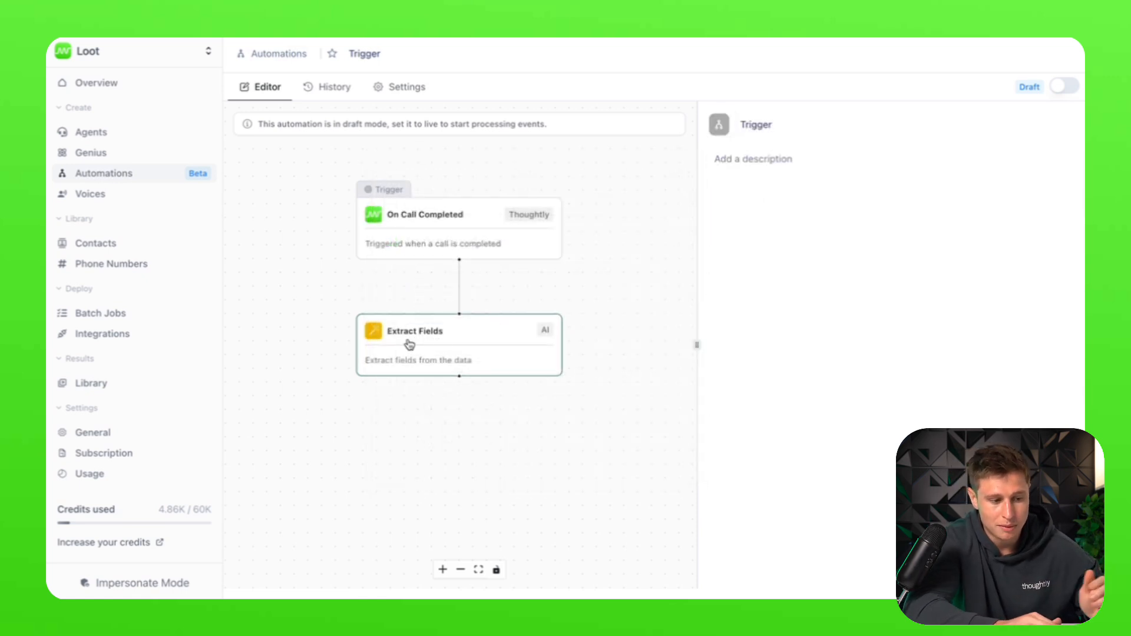
{"action": "left_click", "coordinate": [570, 321]}
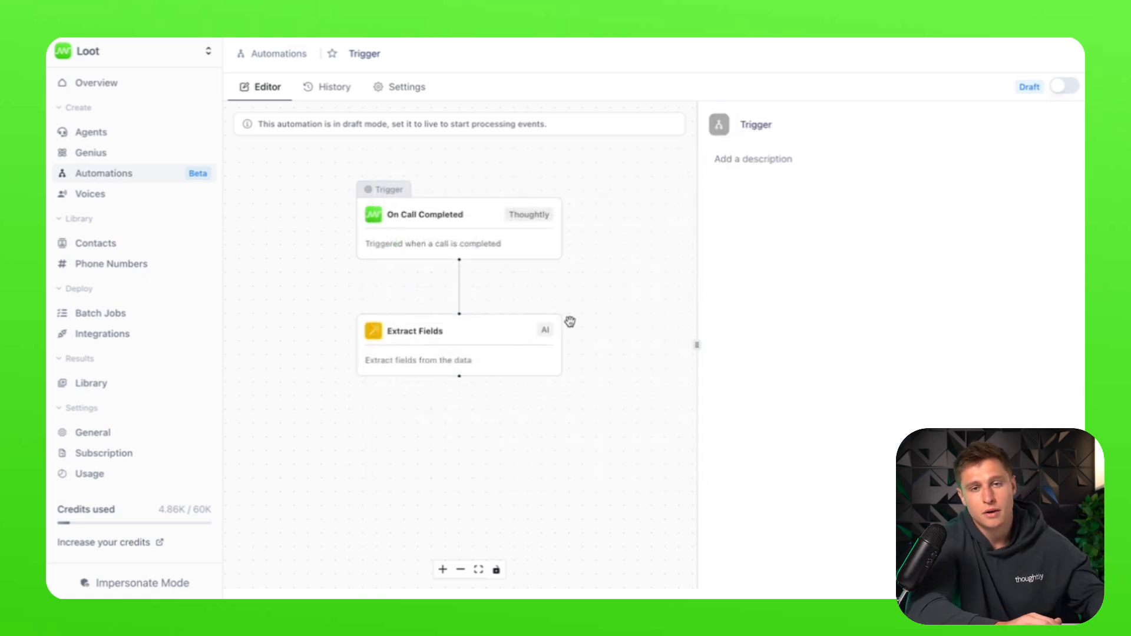
Step: Delete the Extract Fields action and the On Call Completed trigger from the automation
{"action": "left_click", "coordinate": [531, 323]}
{"action": "key", "text": "BackSpace"}
{"action": "left_click", "coordinate": [533, 244]}
{"action": "key", "text": "BackSpace"}
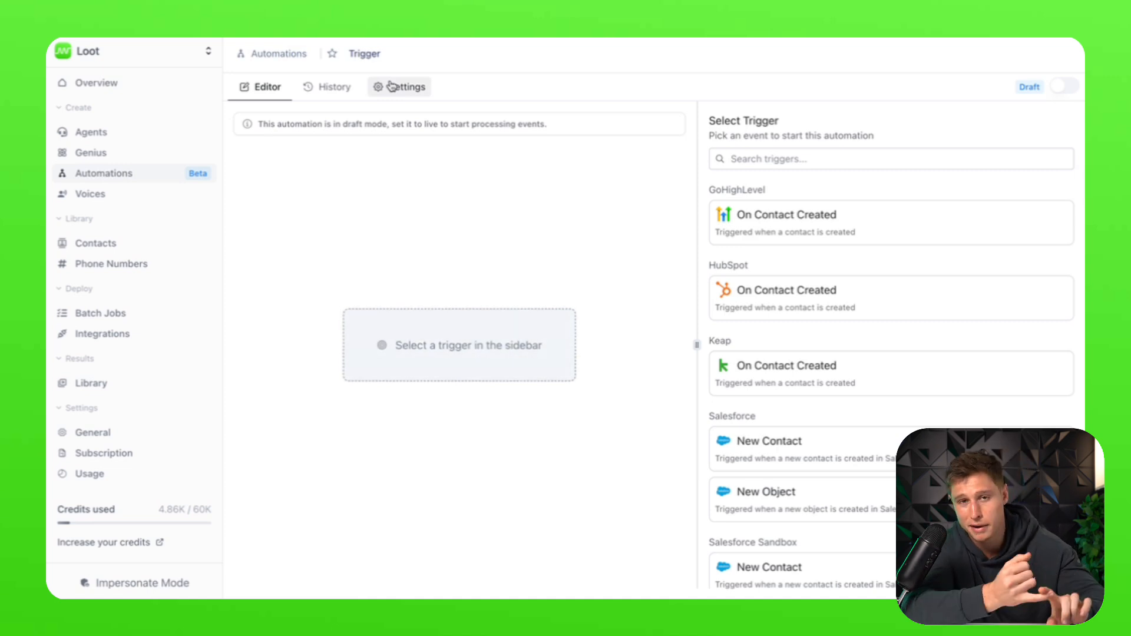
Step: Open the Voices library and look through the listed voices
{"action": "left_click", "coordinate": [105, 199]}
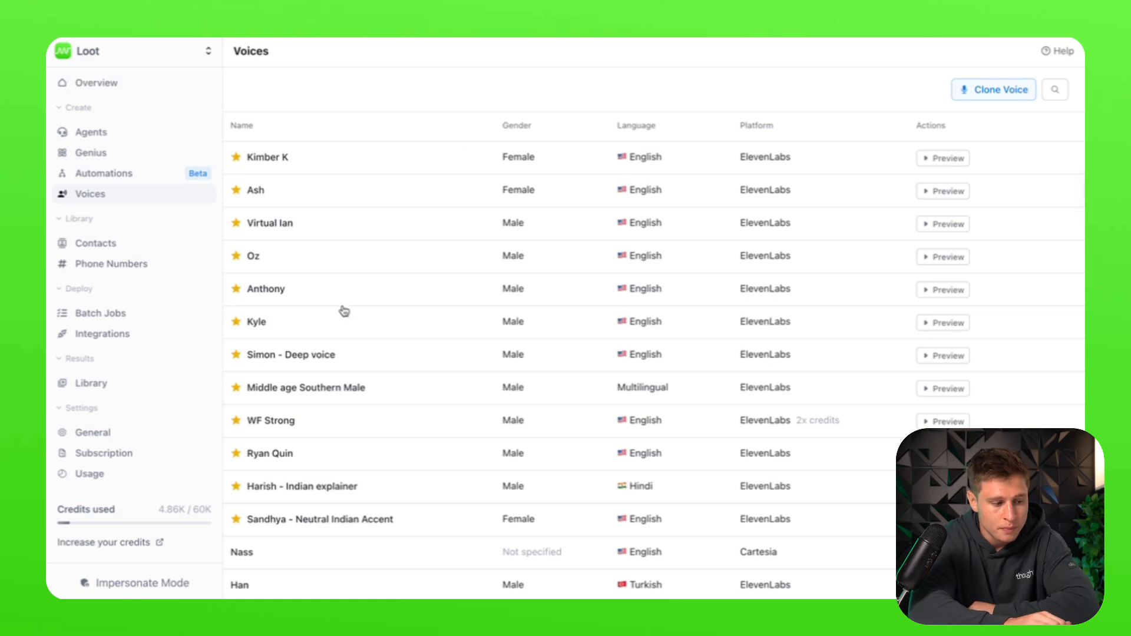
{"action": "scroll", "coordinate": [344, 313], "scroll_direction": "down", "scroll_amount": 2}
{"action": "scroll", "coordinate": [551, 497], "scroll_direction": "up", "scroll_amount": 2}
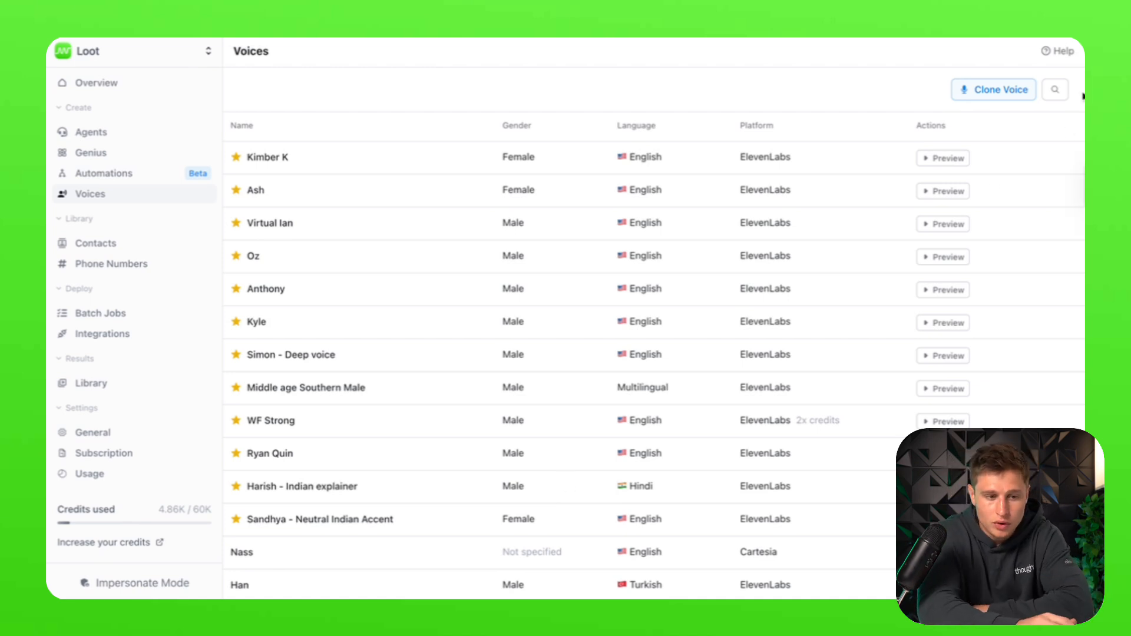
Step: Search the voices for "young male" and check the page-size options without changing them
{"action": "left_click", "coordinate": [1055, 89]}
{"action": "left_click", "coordinate": [1011, 83]}
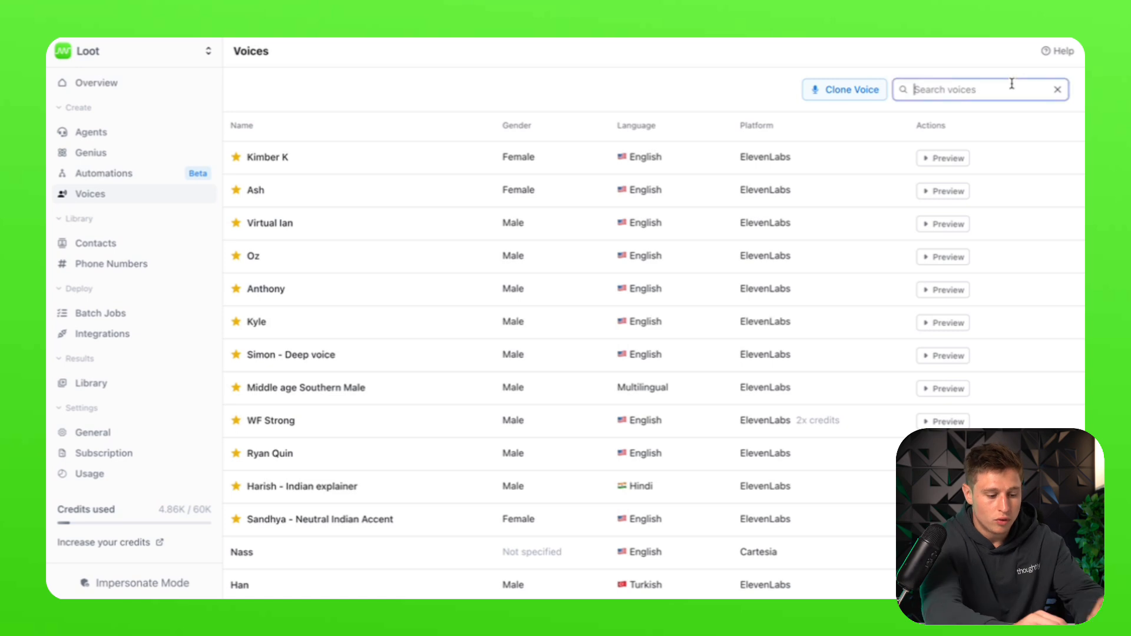
{"action": "type", "text": "y"}
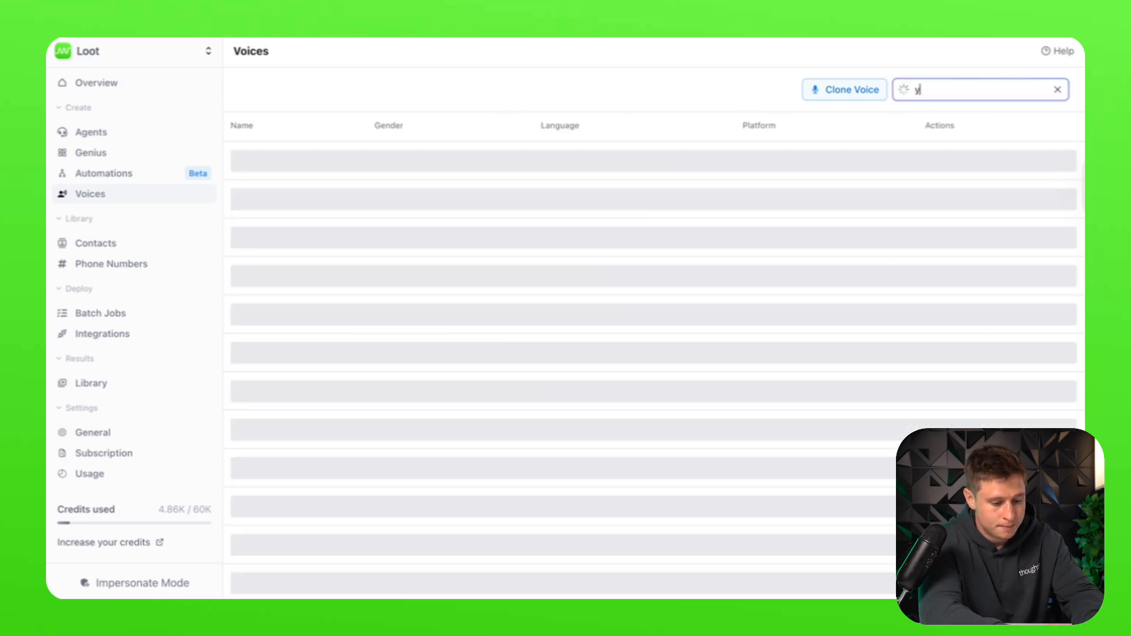
{"action": "type", "text": "oung male"}
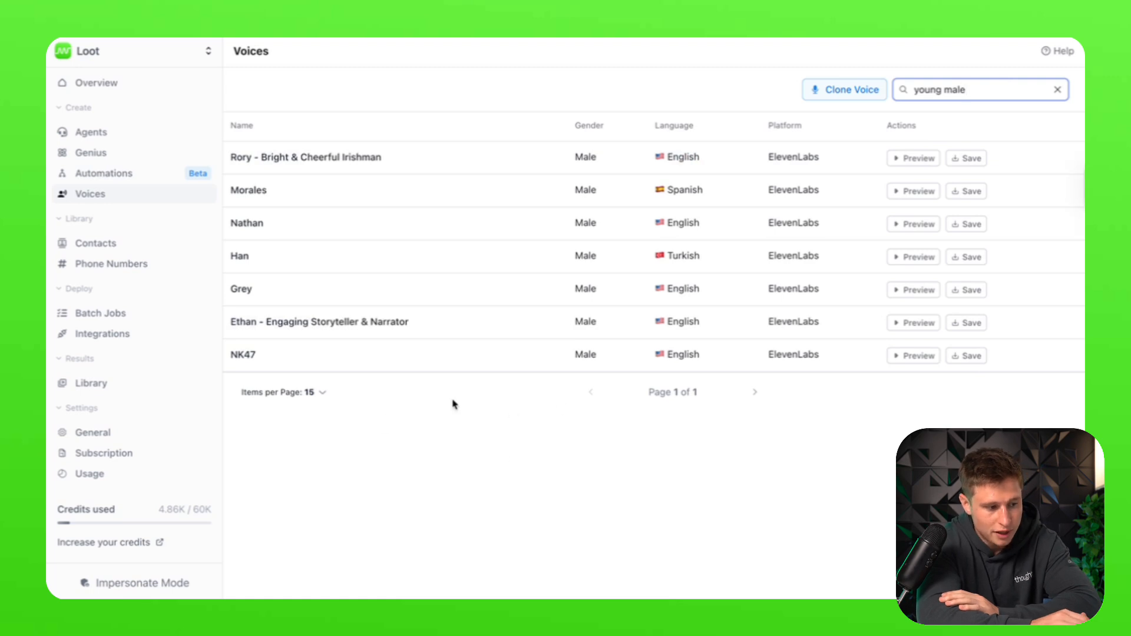
{"action": "left_click", "coordinate": [323, 392]}
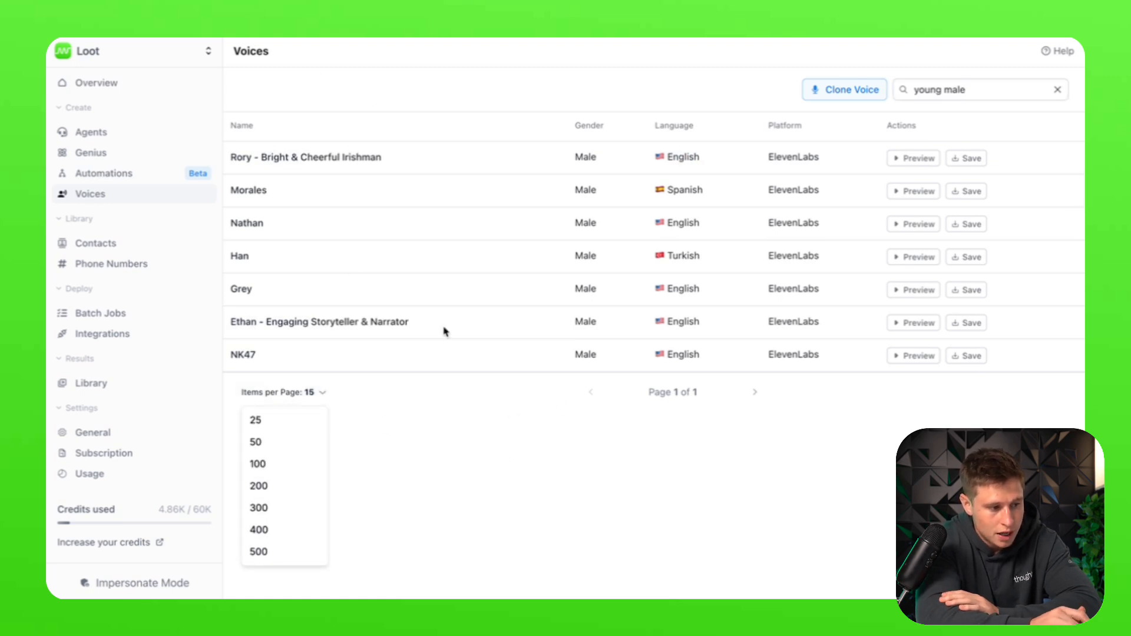
{"action": "left_click", "coordinate": [450, 458]}
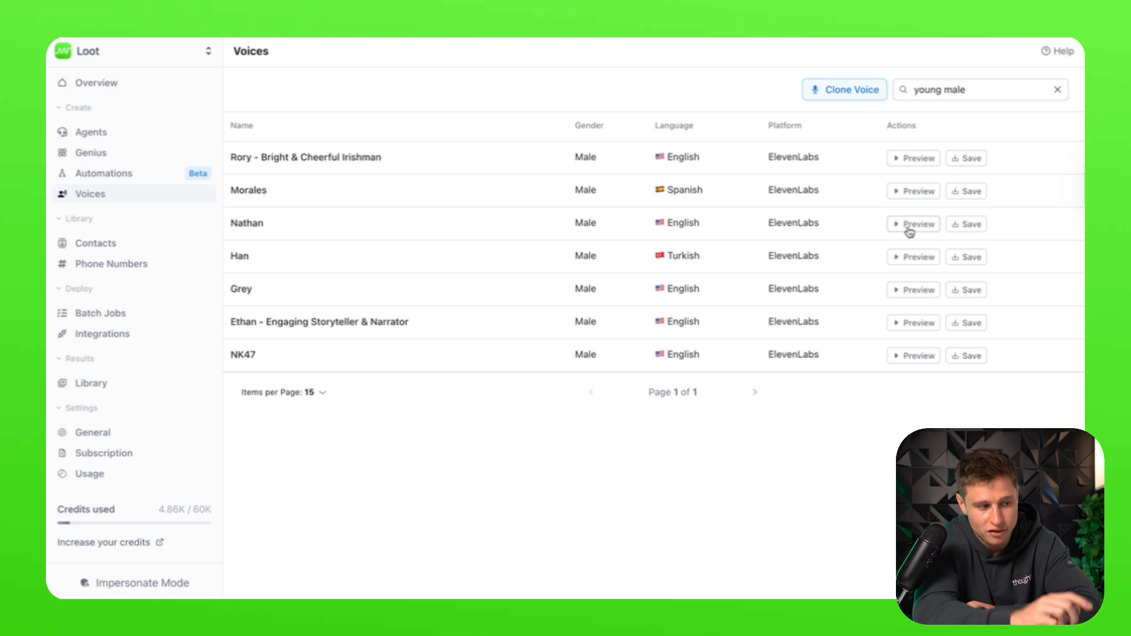
Step: Open the You've Been Funded(Live) agent and check its conversation type options without changing the type
{"action": "left_click", "coordinate": [118, 144]}
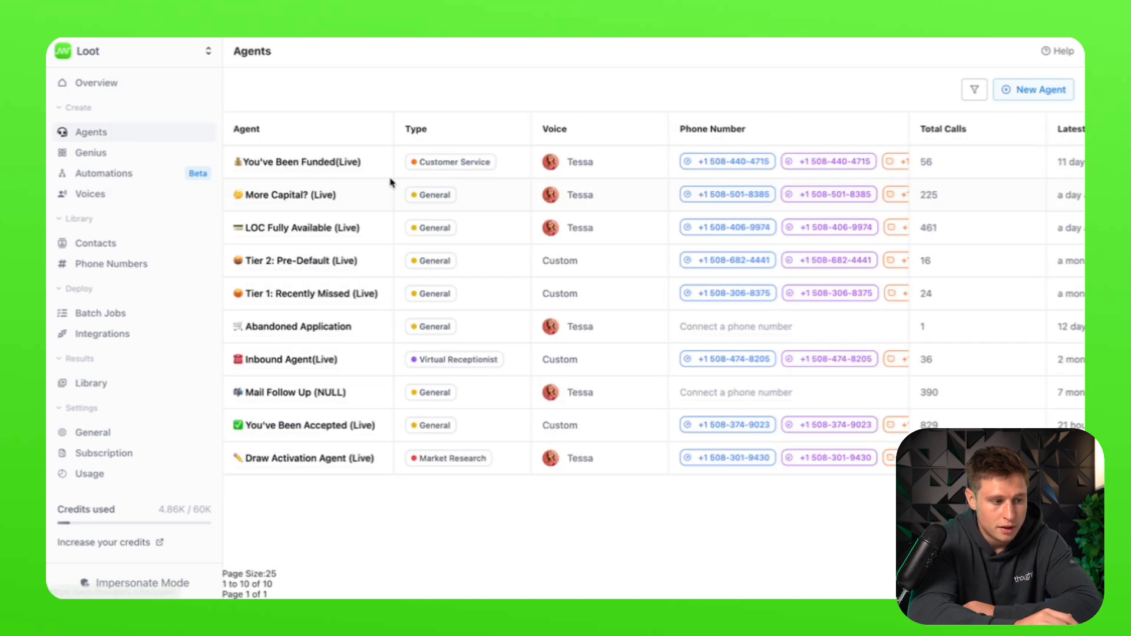
{"action": "left_click", "coordinate": [307, 159]}
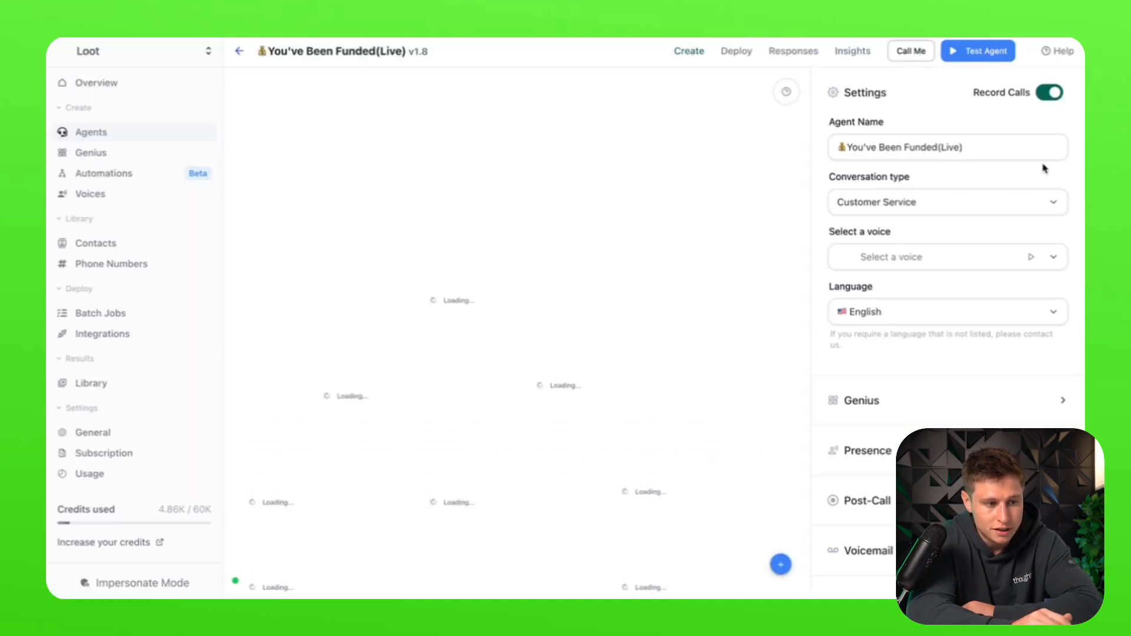
{"action": "left_click", "coordinate": [1054, 203]}
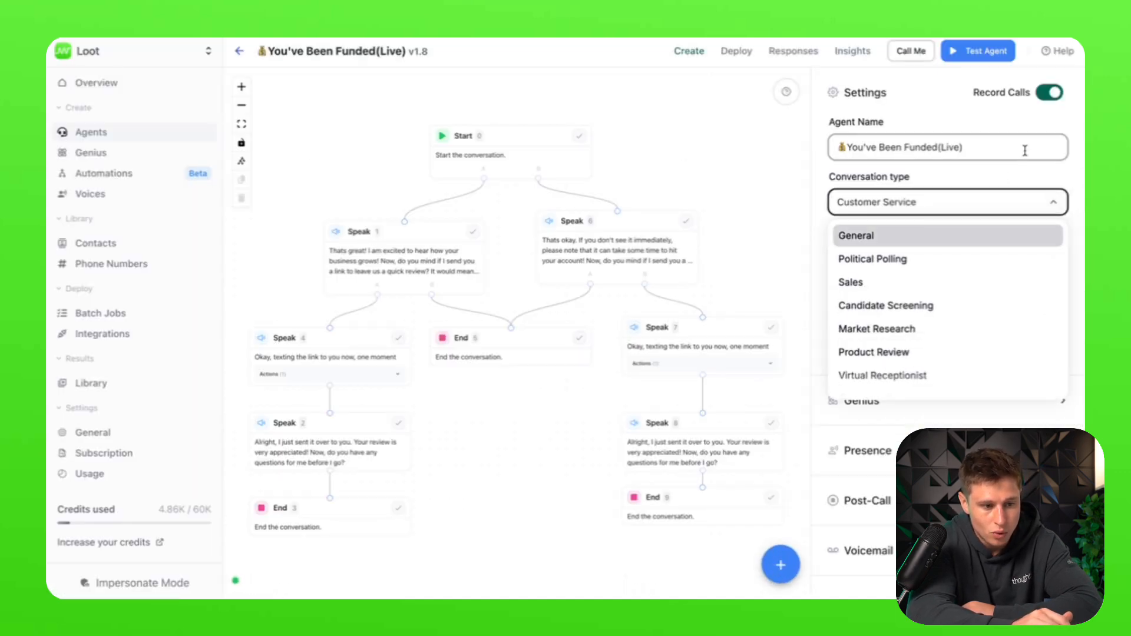
{"action": "left_click", "coordinate": [994, 149]}
Step: Look through the agent's voice choices, both the saved voices and the English voices, without selecting one
{"action": "left_click", "coordinate": [933, 254]}
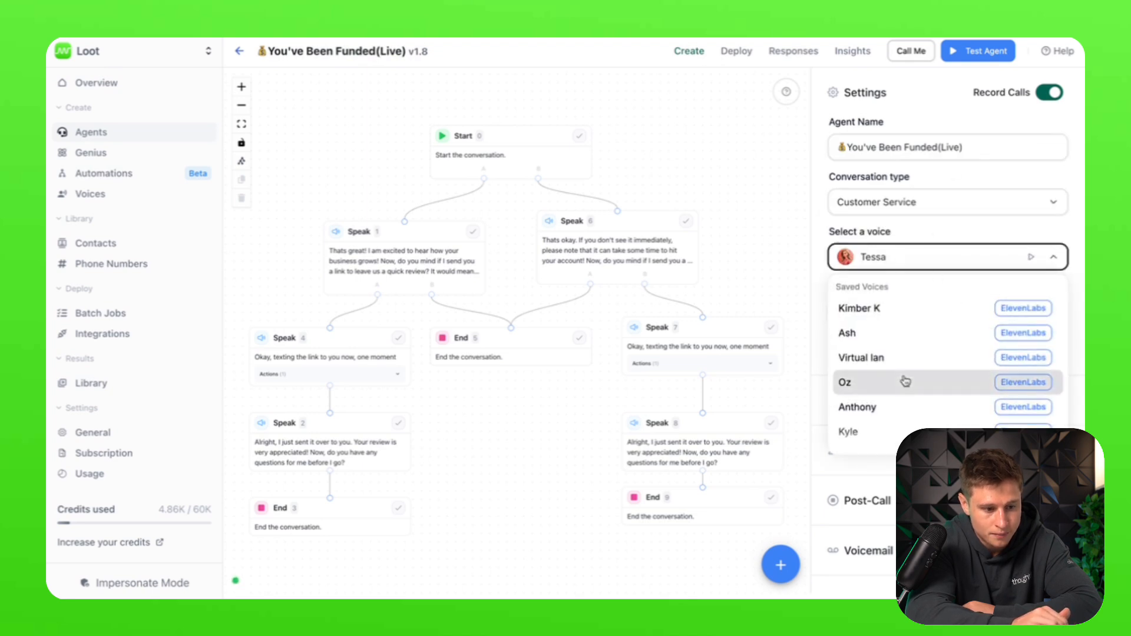
{"action": "scroll", "coordinate": [910, 380], "scroll_direction": "down", "scroll_amount": 3}
{"action": "scroll", "coordinate": [906, 381], "scroll_direction": "up", "scroll_amount": 3}
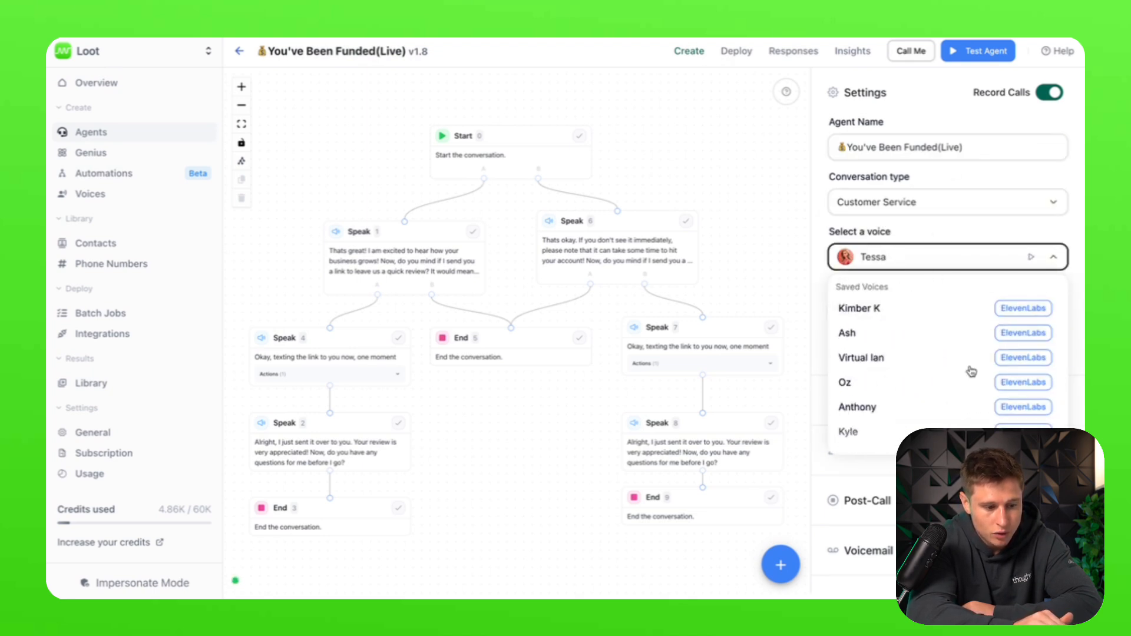
{"action": "scroll", "coordinate": [928, 391], "scroll_direction": "down", "scroll_amount": 2}
{"action": "scroll", "coordinate": [943, 379], "scroll_direction": "down", "scroll_amount": 5}
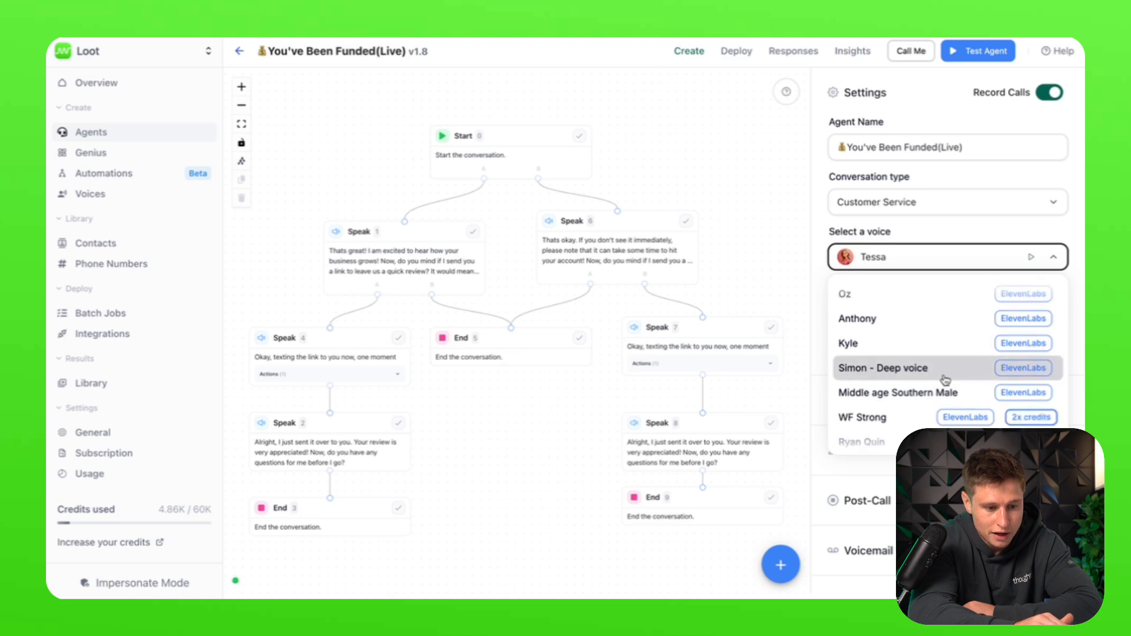
{"action": "scroll", "coordinate": [943, 380], "scroll_direction": "down", "scroll_amount": 1}
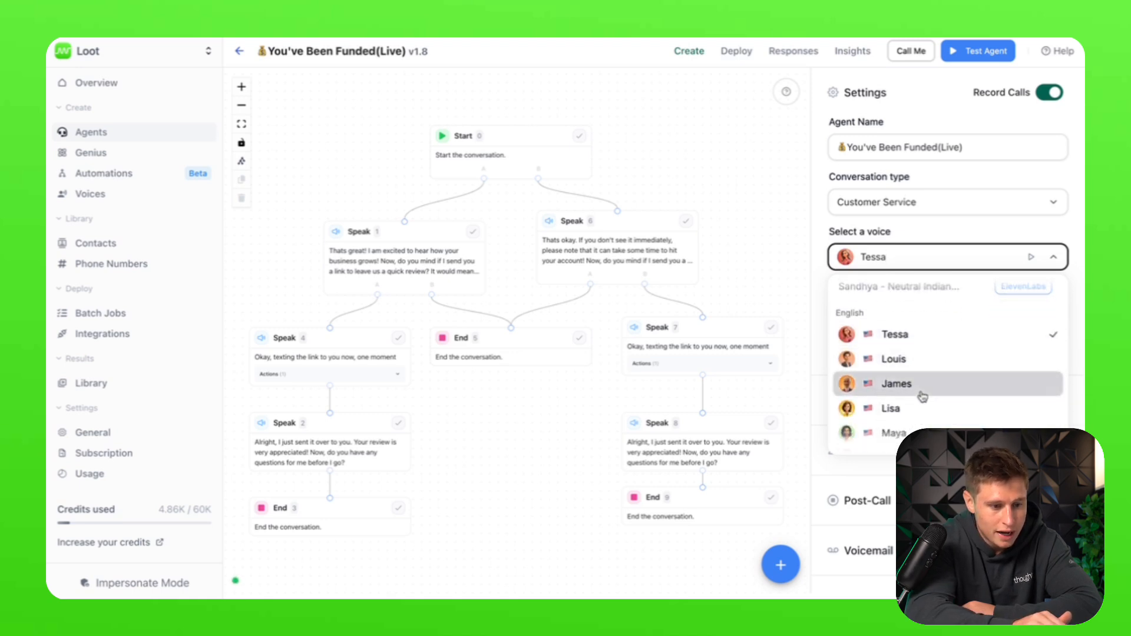
{"action": "scroll", "coordinate": [925, 396], "scroll_direction": "down", "scroll_amount": 3}
{"action": "scroll", "coordinate": [922, 396], "scroll_direction": "up", "scroll_amount": 5}
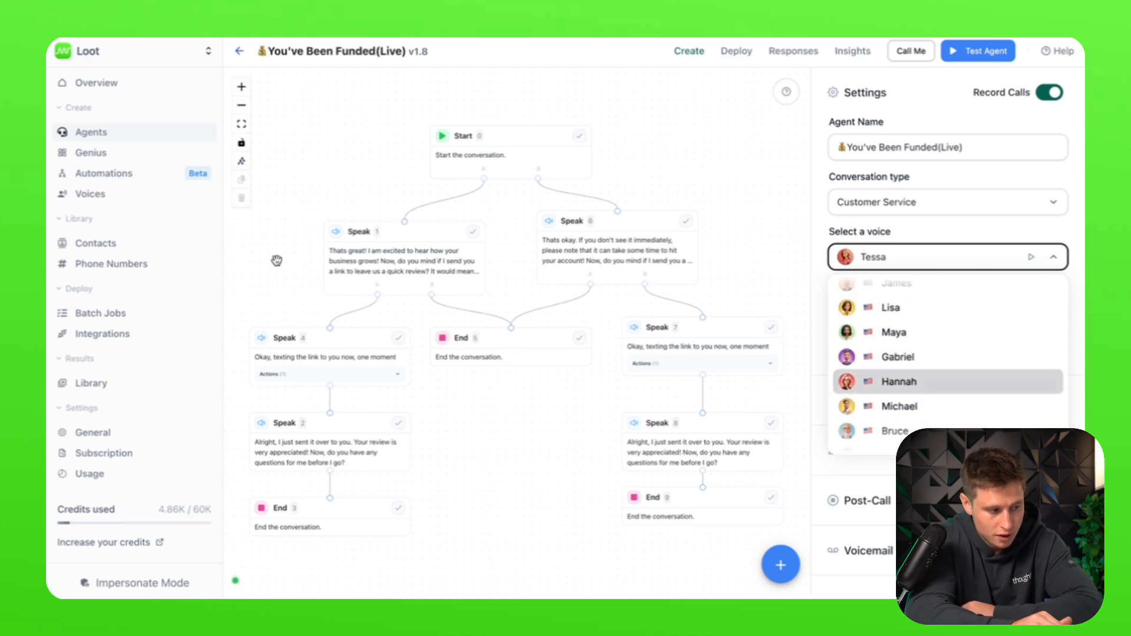
Step: Return to the Voices library and search it for "Santa Claus"
{"action": "left_click", "coordinate": [140, 201]}
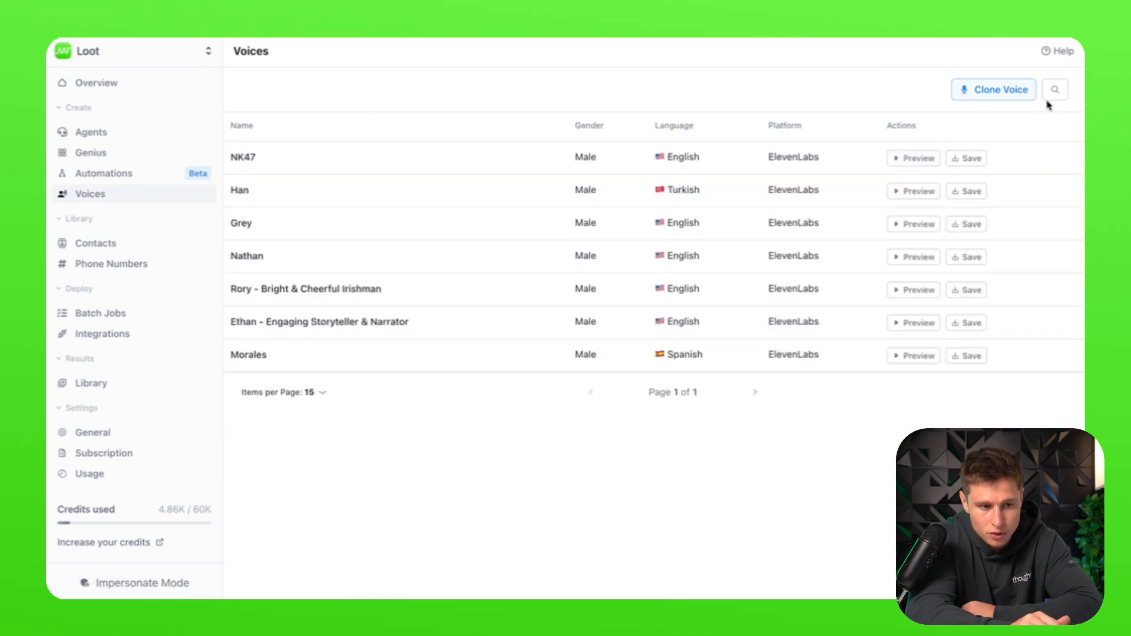
{"action": "left_click", "coordinate": [1055, 90]}
{"action": "type", "text": "young male"}
{"action": "left_click_drag", "start_coordinate": [1013, 91], "coordinate": [869, 95]}
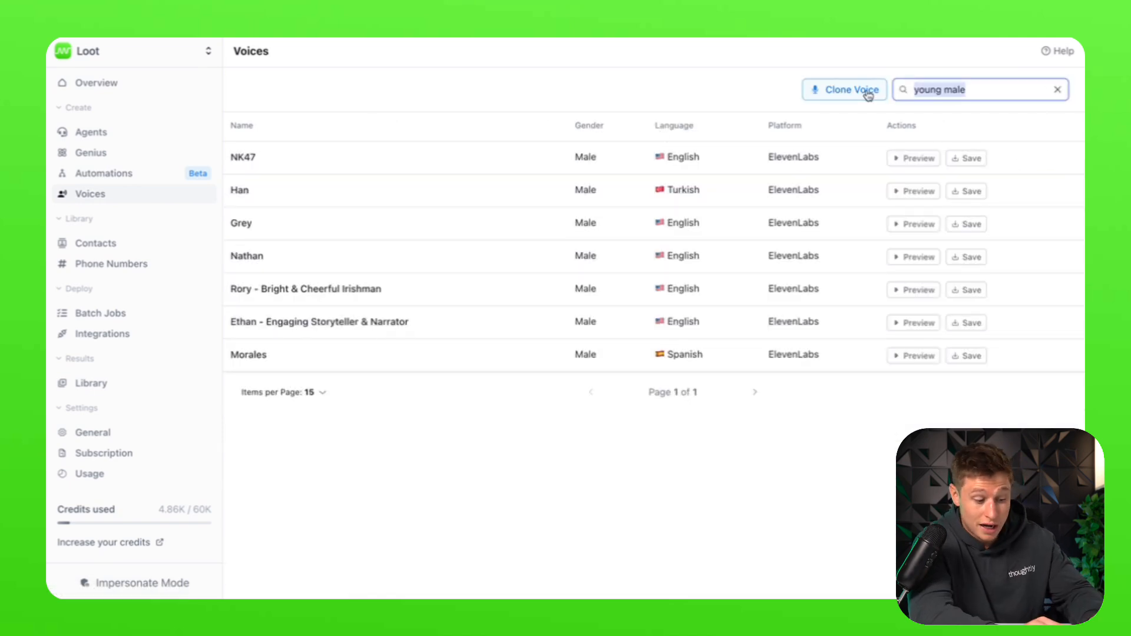
{"action": "type", "text": "Santa Clau"}
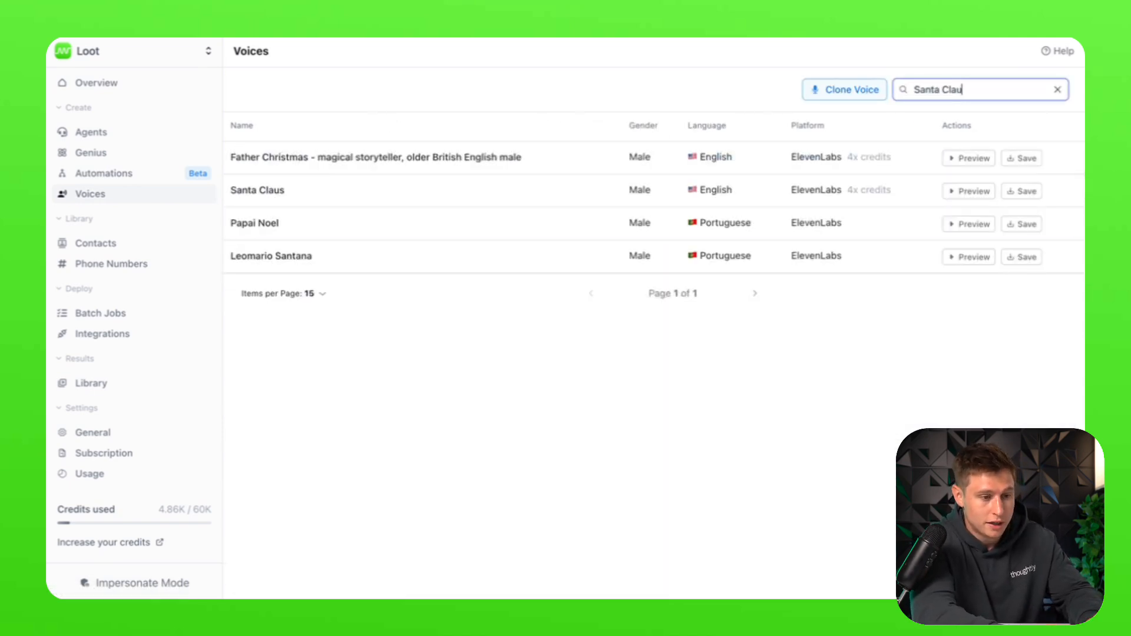
{"action": "key", "text": "BackSpace"}
{"action": "type", "text": "use"}
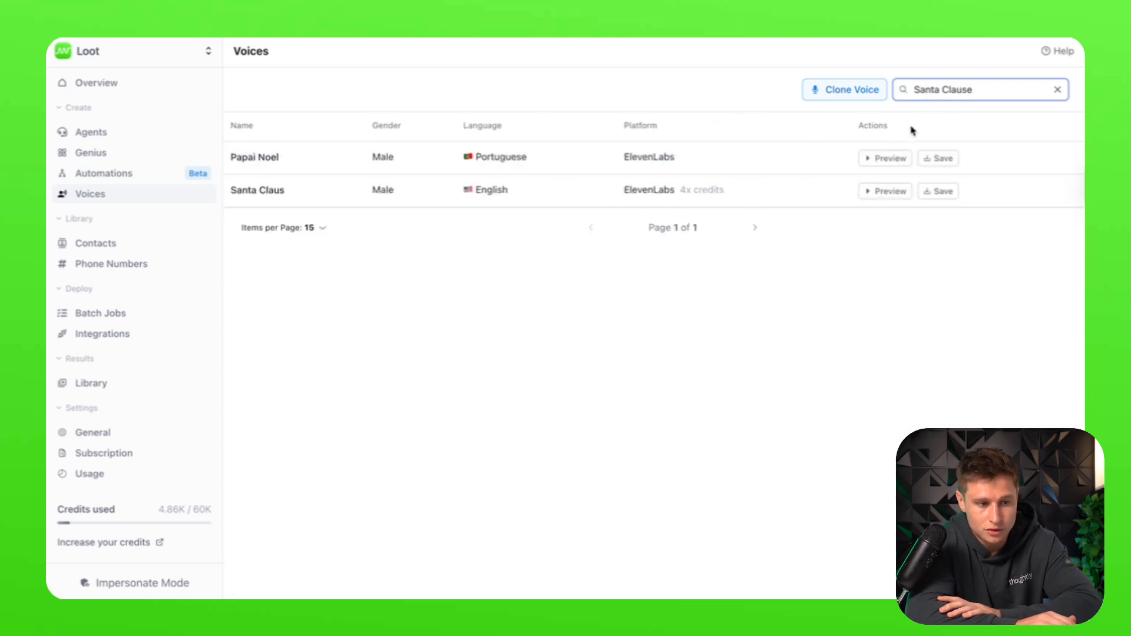
{"action": "key", "text": "BackSpace"}
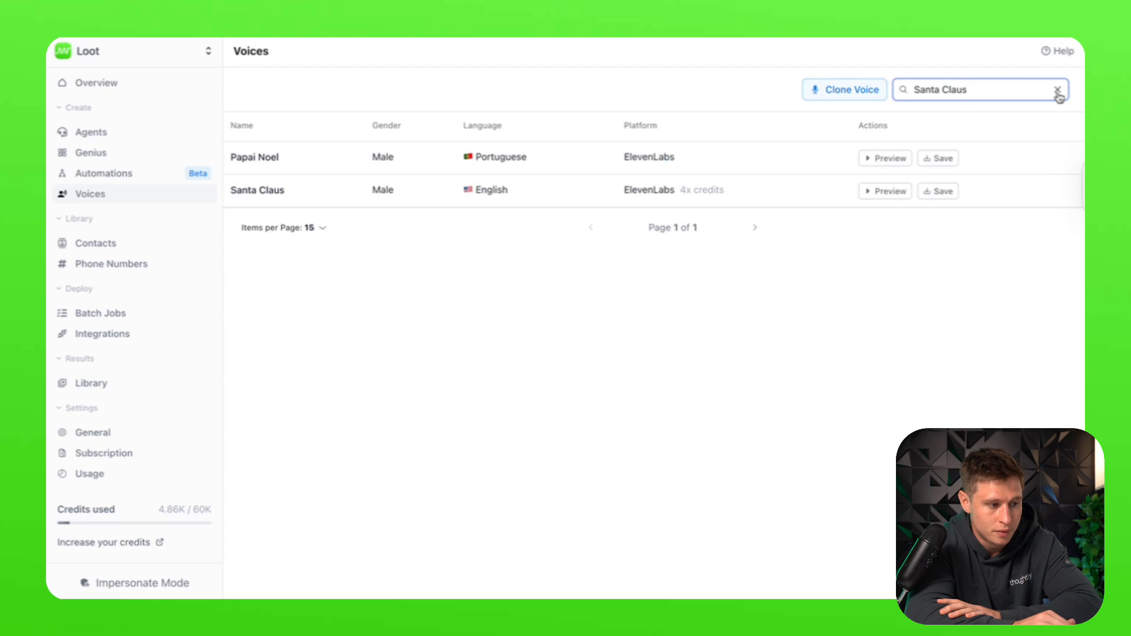
Step: Clear the voice search, view the Clone Voice recording and upload options, and cancel without cloning
{"action": "left_click", "coordinate": [1058, 92]}
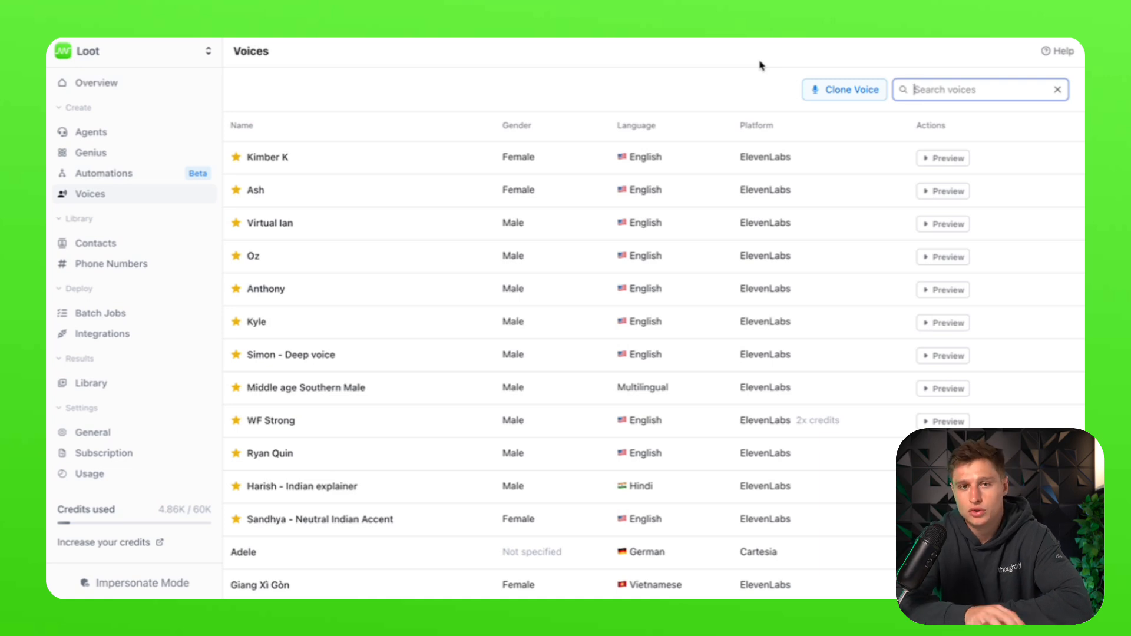
{"action": "left_click", "coordinate": [825, 99]}
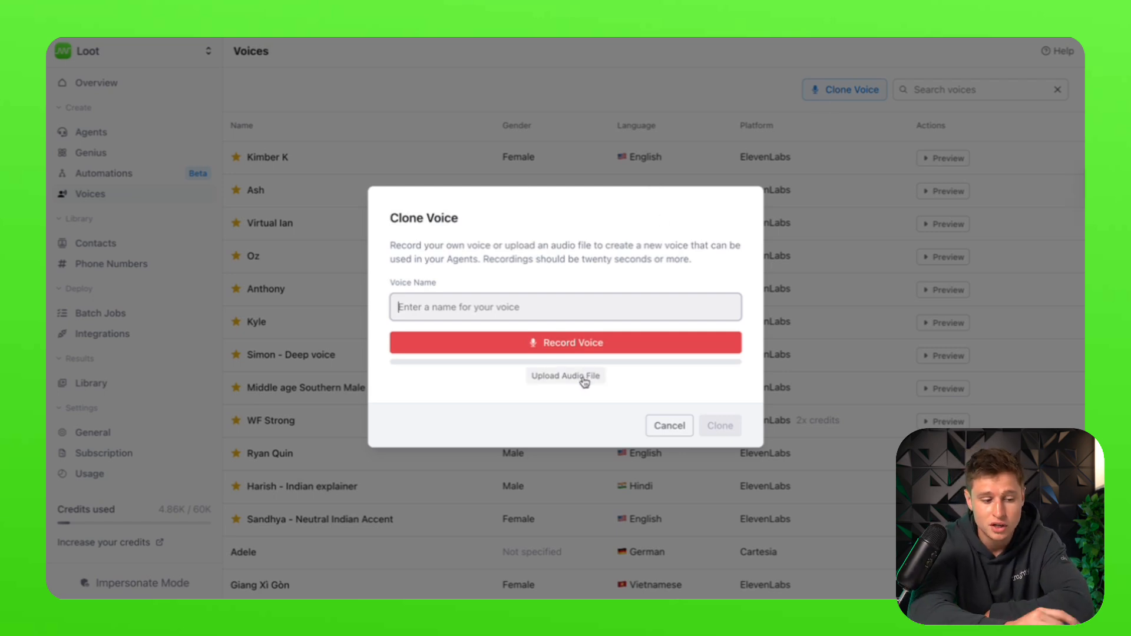
{"action": "left_click", "coordinate": [669, 427]}
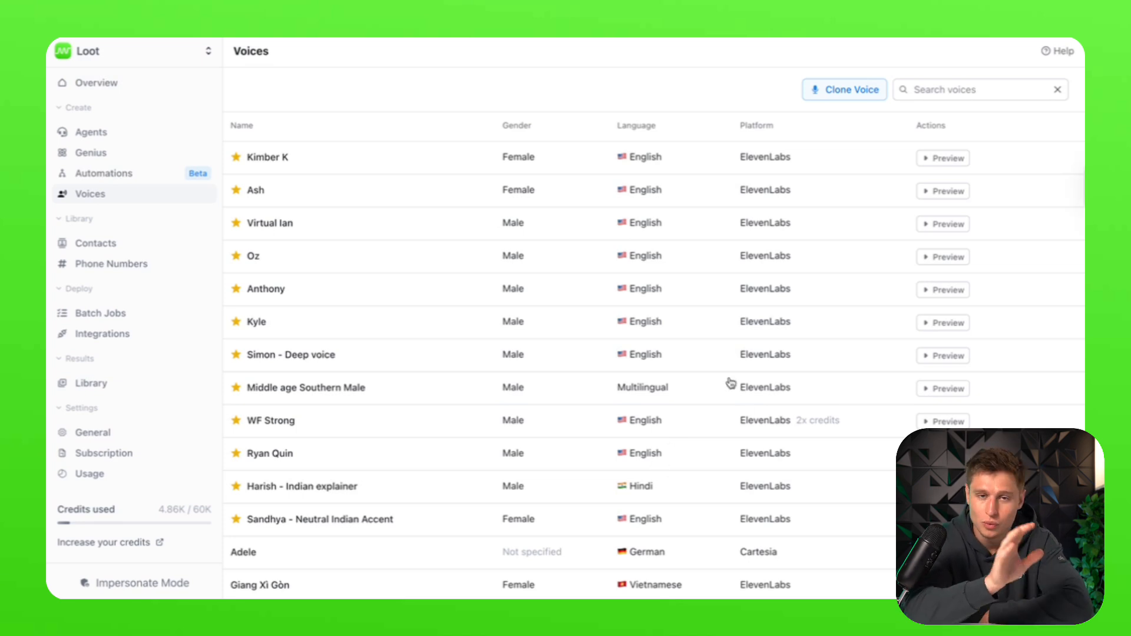
Step: Open Phone Numbers, go to the page for buying a number, and check the country options, keeping US
{"action": "left_click", "coordinate": [67, 271]}
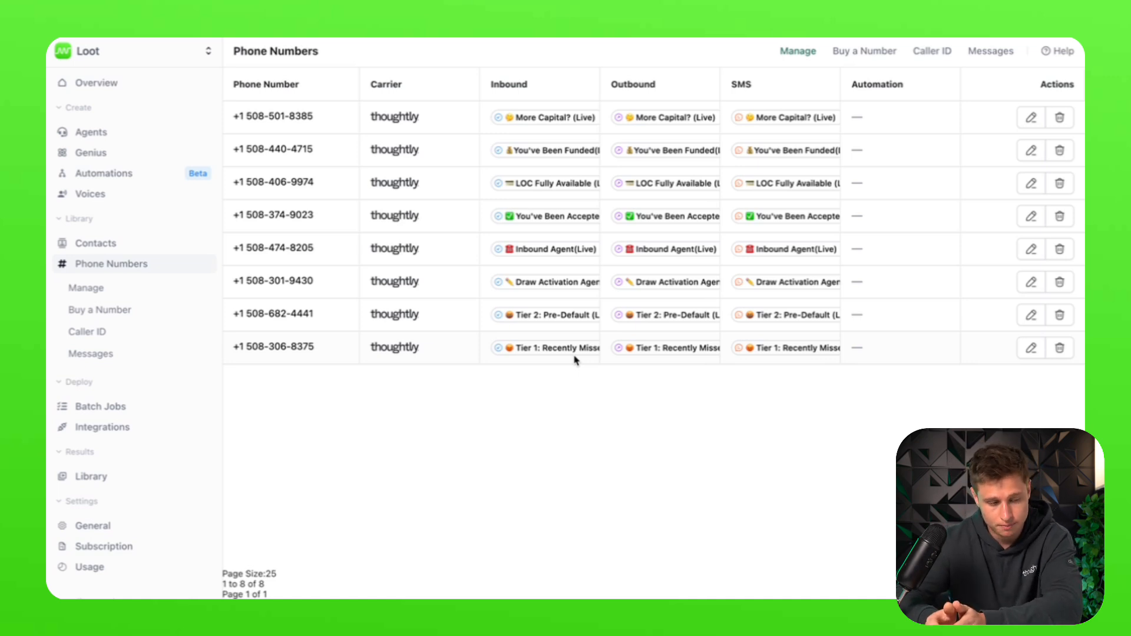
{"action": "left_click", "coordinate": [861, 51]}
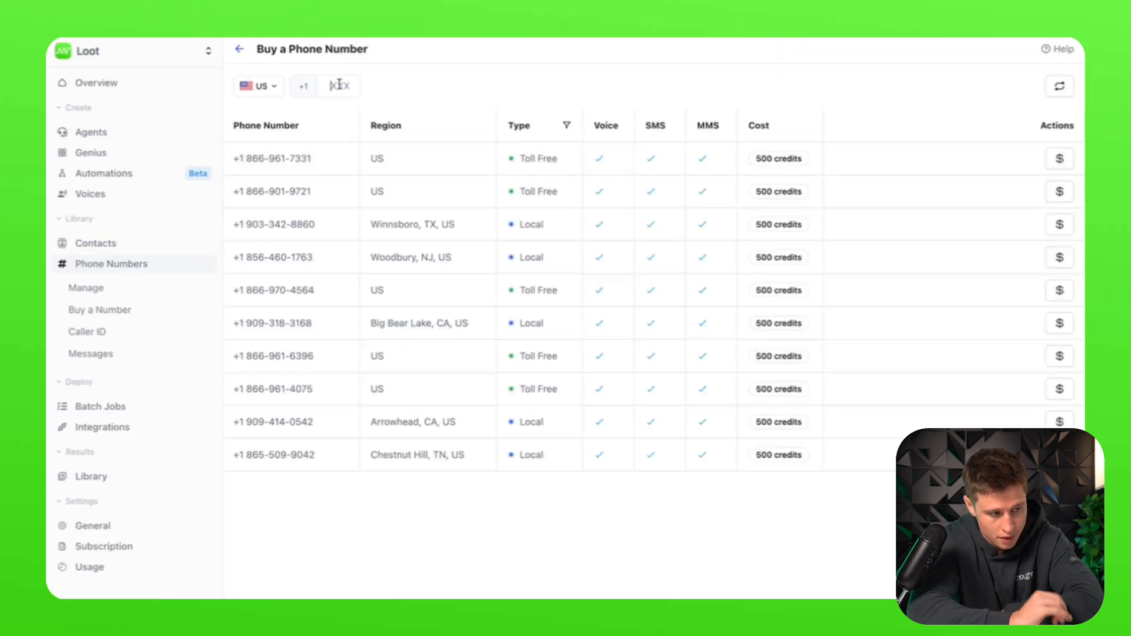
{"action": "left_click", "coordinate": [275, 86]}
{"action": "scroll", "coordinate": [297, 180], "scroll_direction": "down", "scroll_amount": 1}
{"action": "left_click", "coordinate": [529, 89]}
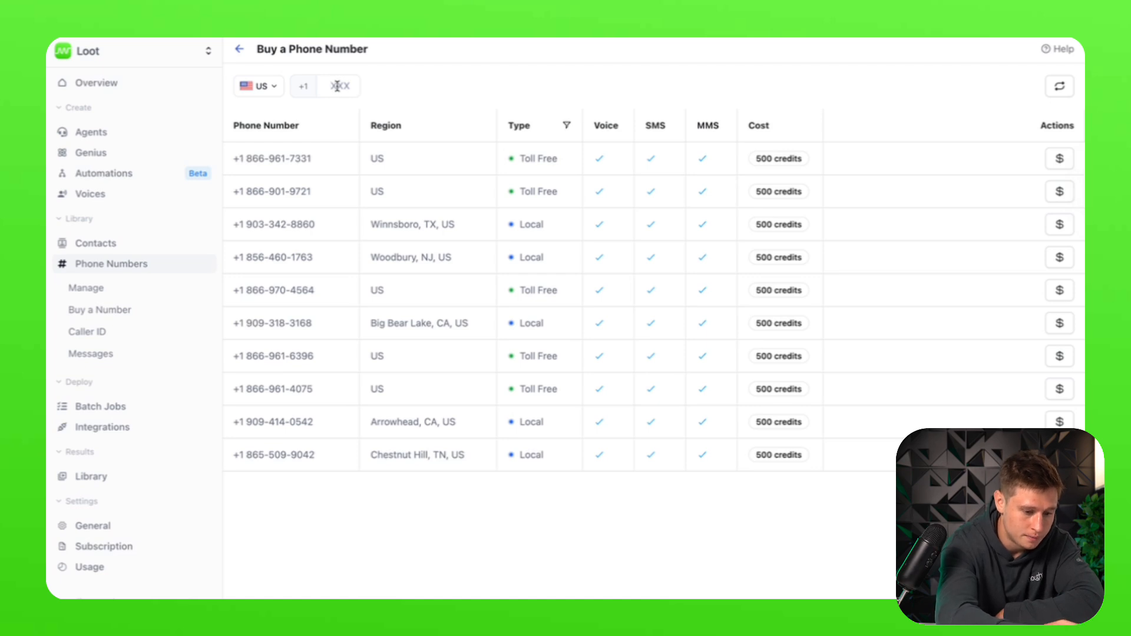
Step: Filter the purchasable phone numbers by area code 909, and clear the filter
{"action": "type", "text": "909"}
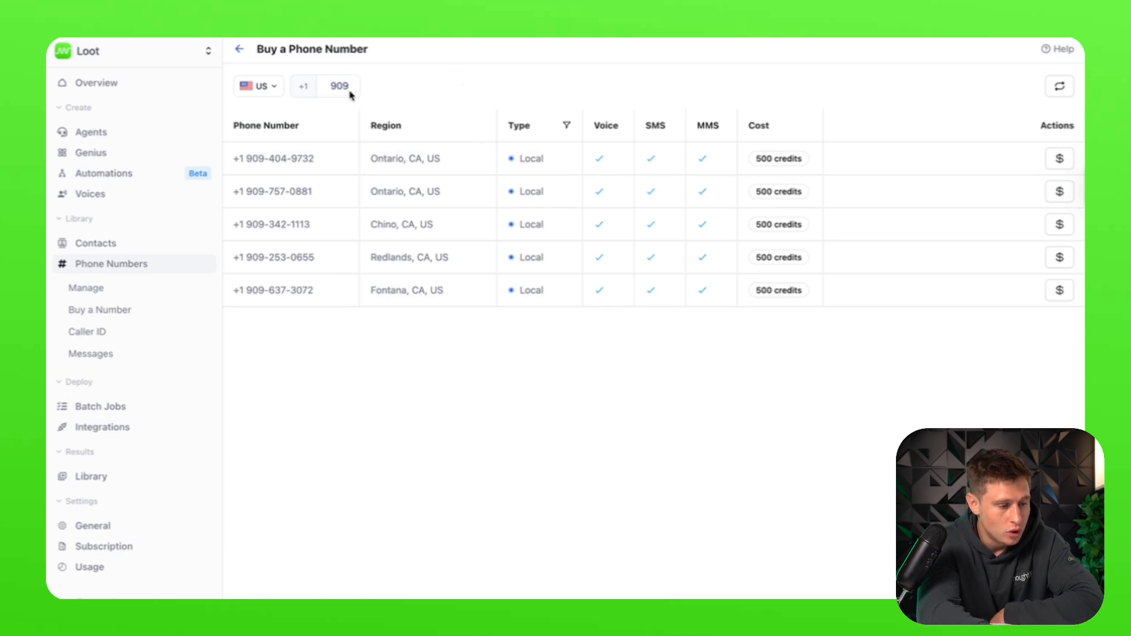
{"action": "key", "text": "BackSpace"}
{"action": "key", "text": "BackSpace"}
{"action": "key", "text": "BackSpace"}
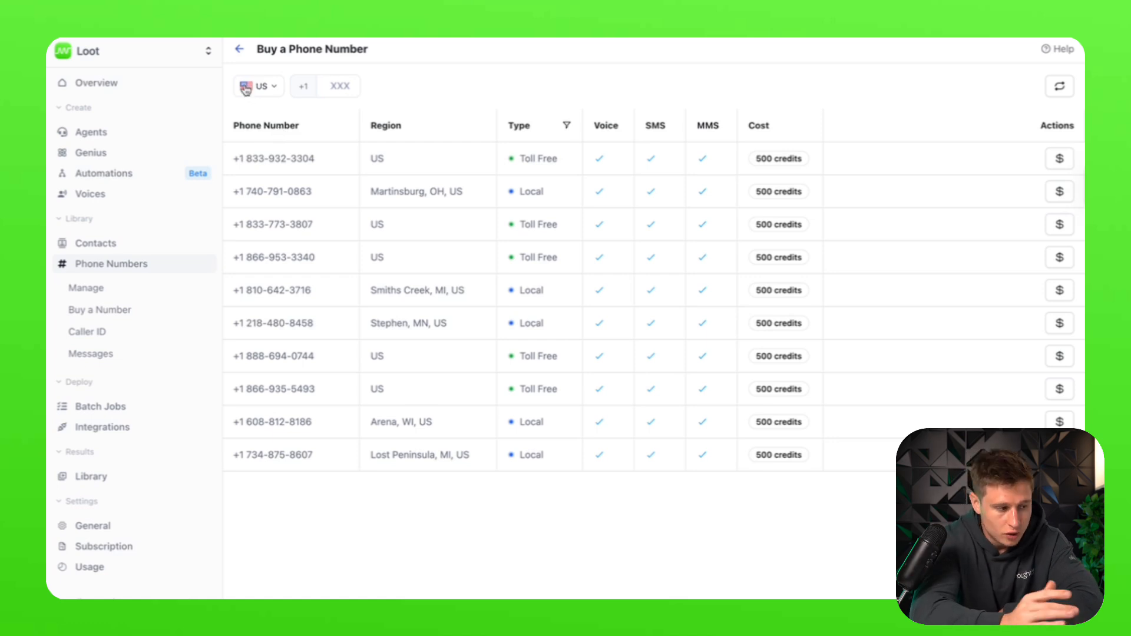
Step: Review the managed phone numbers and open the Caller ID page to read about masking outbound calls
{"action": "left_click", "coordinate": [94, 288]}
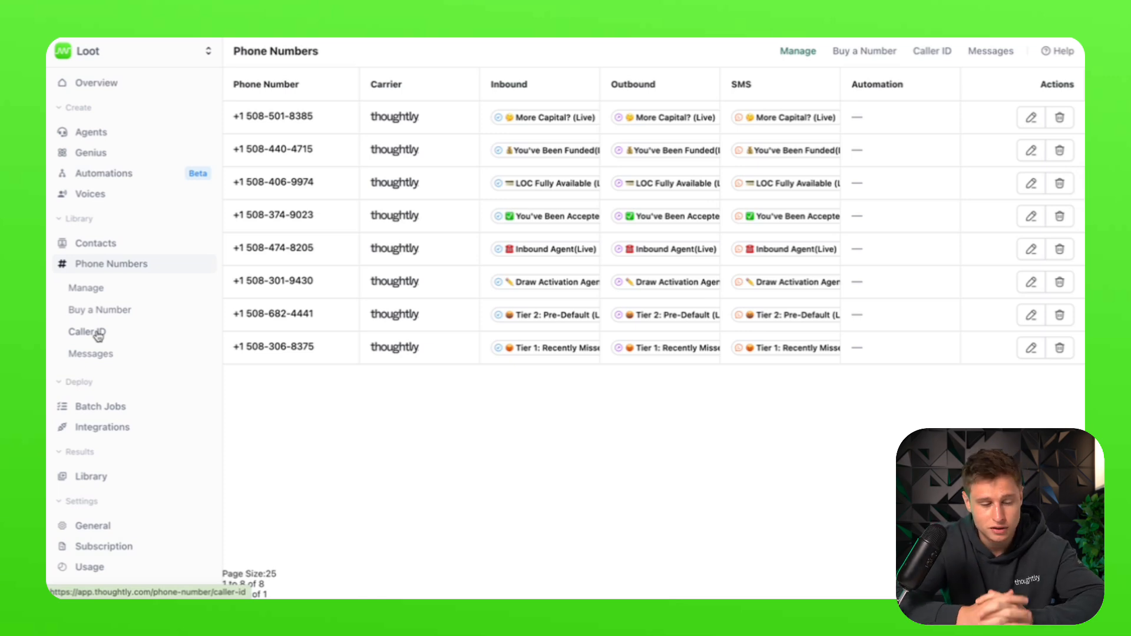
{"action": "left_click", "coordinate": [98, 333]}
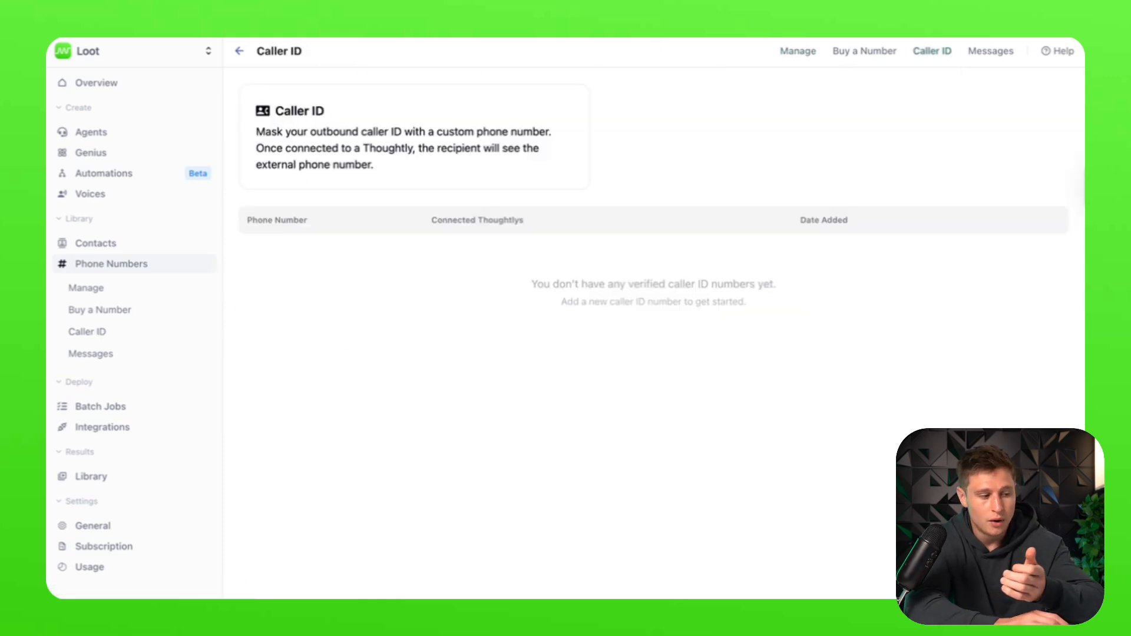
{"action": "scroll", "coordinate": [136, 359], "scroll_direction": "down", "scroll_amount": 3}
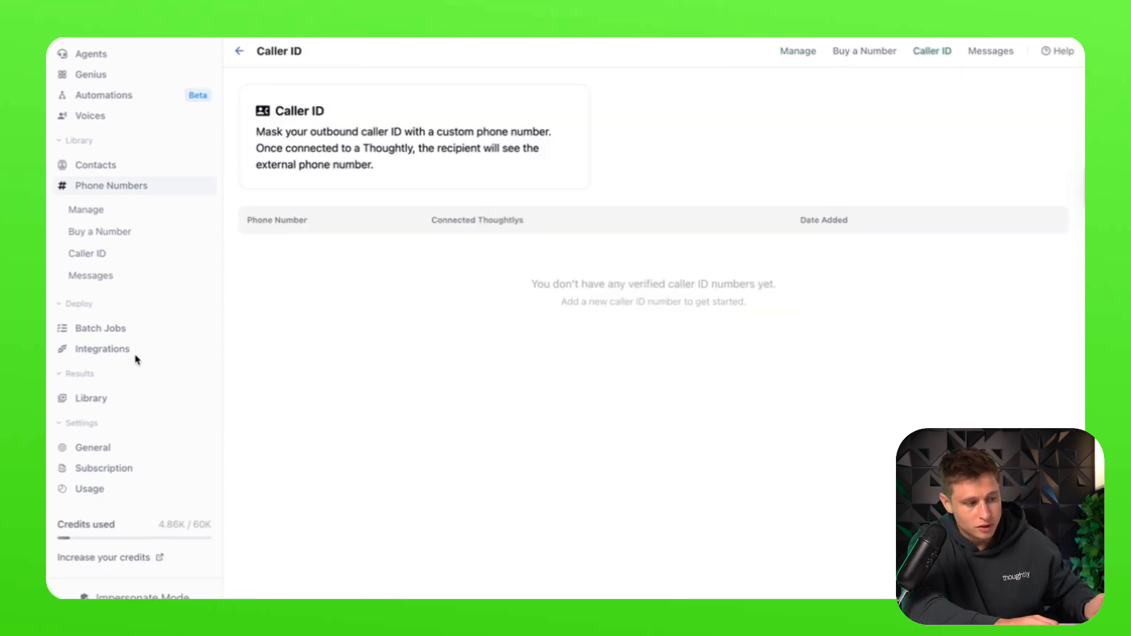
{"action": "scroll", "coordinate": [135, 360], "scroll_direction": "down", "scroll_amount": 1}
{"action": "scroll", "coordinate": [135, 359], "scroll_direction": "up", "scroll_amount": 1}
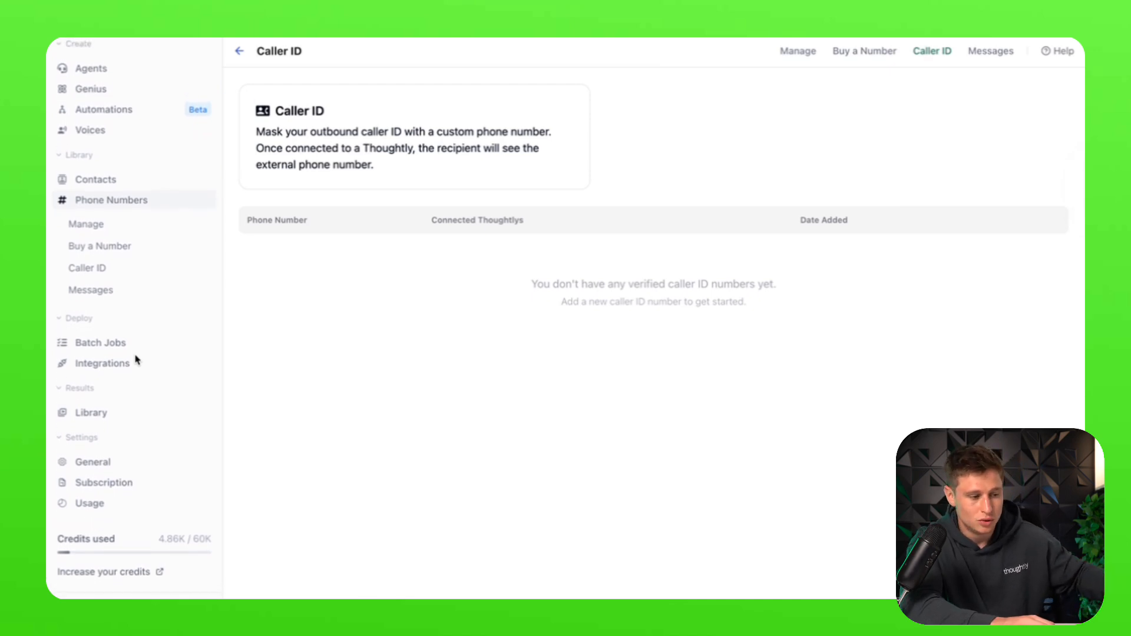
{"action": "scroll", "coordinate": [135, 360], "scroll_direction": "down", "scroll_amount": 1}
{"action": "scroll", "coordinate": [135, 359], "scroll_direction": "up", "scroll_amount": 3}
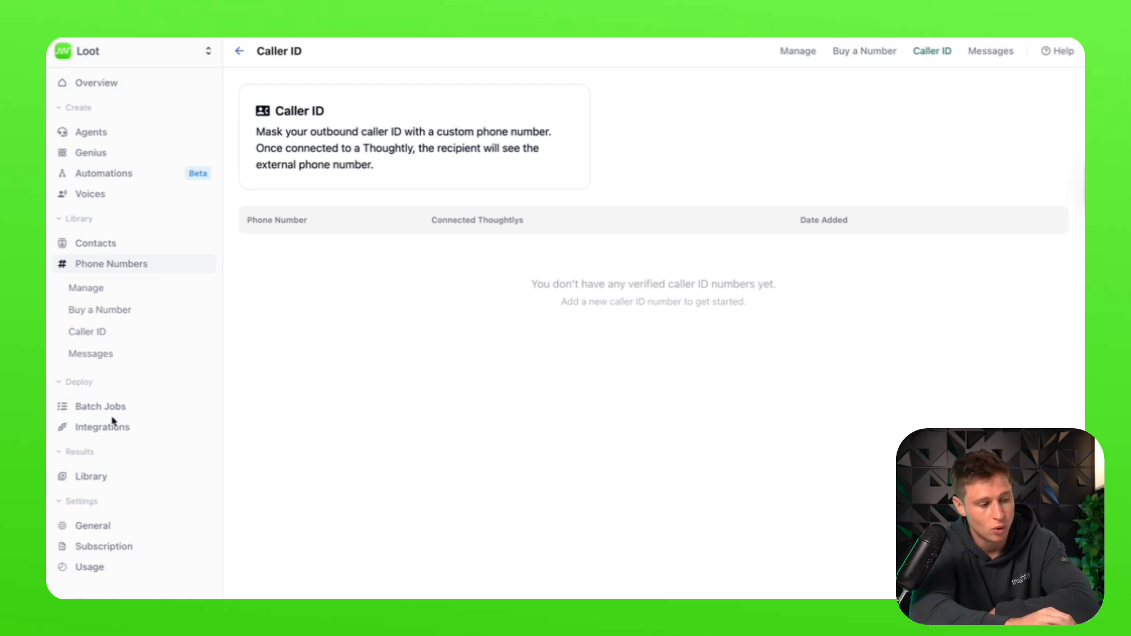
Step: Open the results Library and examine the listed calls' agents, statuses, recordings and dates
{"action": "left_click", "coordinate": [100, 478]}
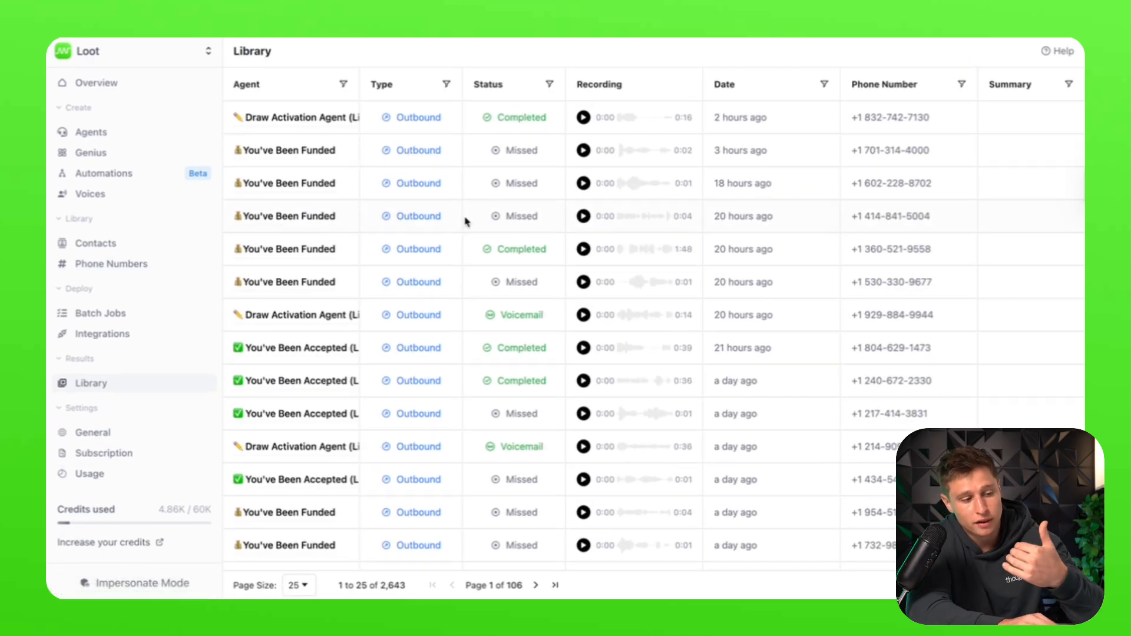
{"action": "scroll", "coordinate": [552, 309], "scroll_direction": "down", "scroll_amount": 1}
{"action": "scroll", "coordinate": [552, 309], "scroll_direction": "down", "scroll_amount": 1}
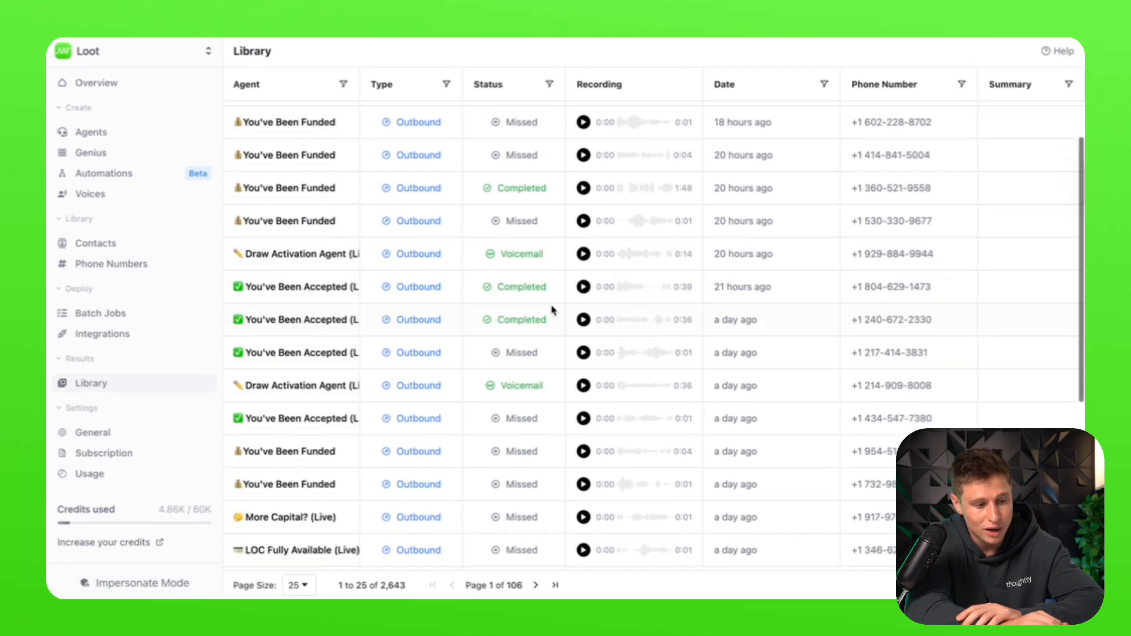
{"action": "scroll", "coordinate": [701, 430], "scroll_direction": "down", "scroll_amount": 1}
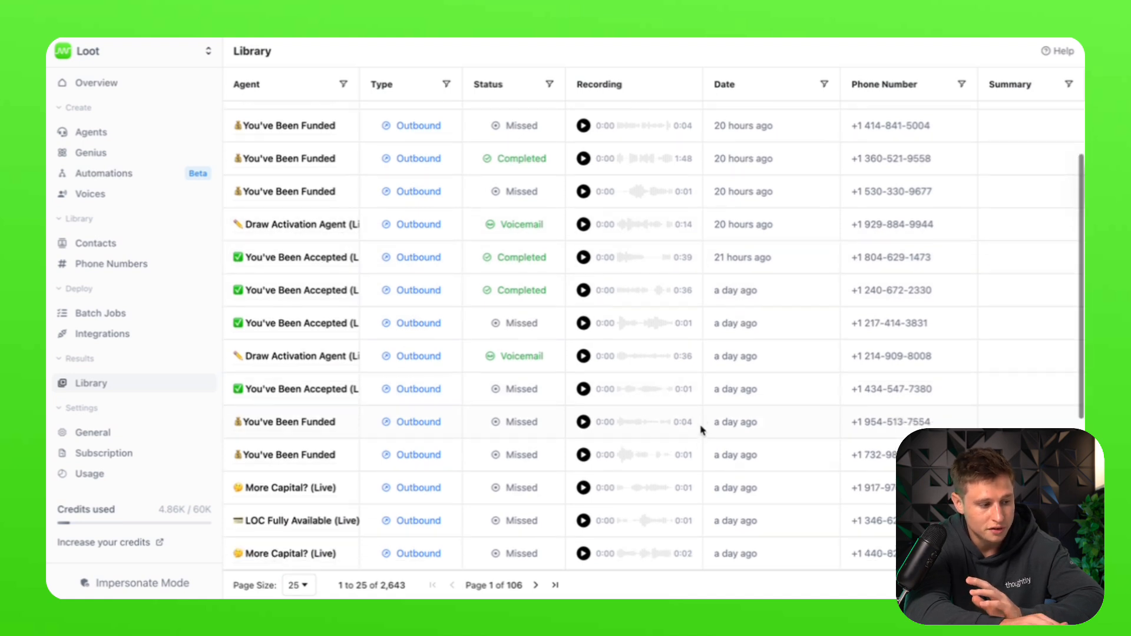
{"action": "scroll", "coordinate": [412, 487], "scroll_direction": "down", "scroll_amount": 2}
{"action": "scroll", "coordinate": [522, 388], "scroll_direction": "down", "scroll_amount": 5}
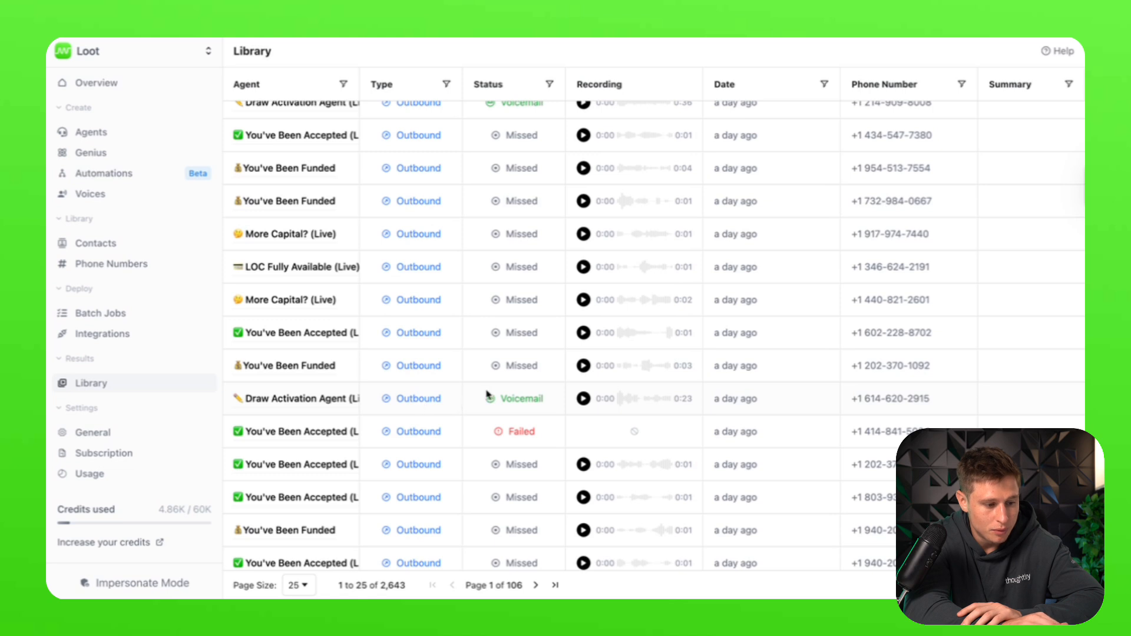
{"action": "scroll", "coordinate": [593, 377], "scroll_direction": "down", "scroll_amount": 1}
{"action": "scroll", "coordinate": [593, 377], "scroll_direction": "up", "scroll_amount": 2}
{"action": "scroll", "coordinate": [593, 377], "scroll_direction": "down", "scroll_amount": 2}
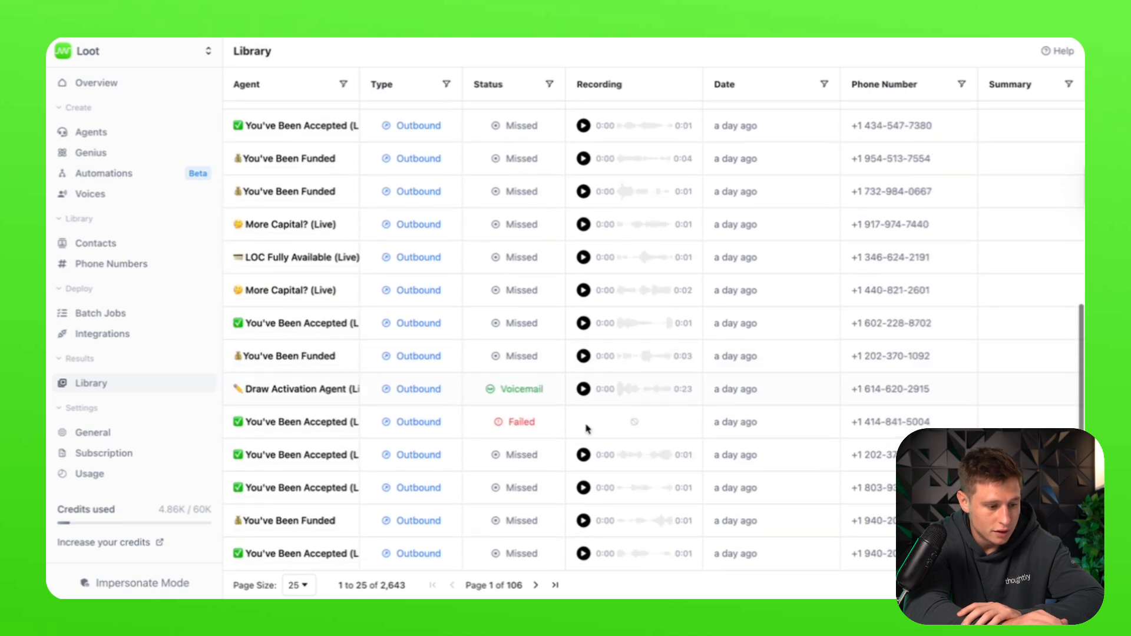
Step: Go to the next page of calls, open a You've Been Accepted (Live) call, and read its summary, tags and conversation
{"action": "left_click", "coordinate": [537, 586]}
{"action": "scroll", "coordinate": [932, 397], "scroll_direction": "down", "scroll_amount": 2}
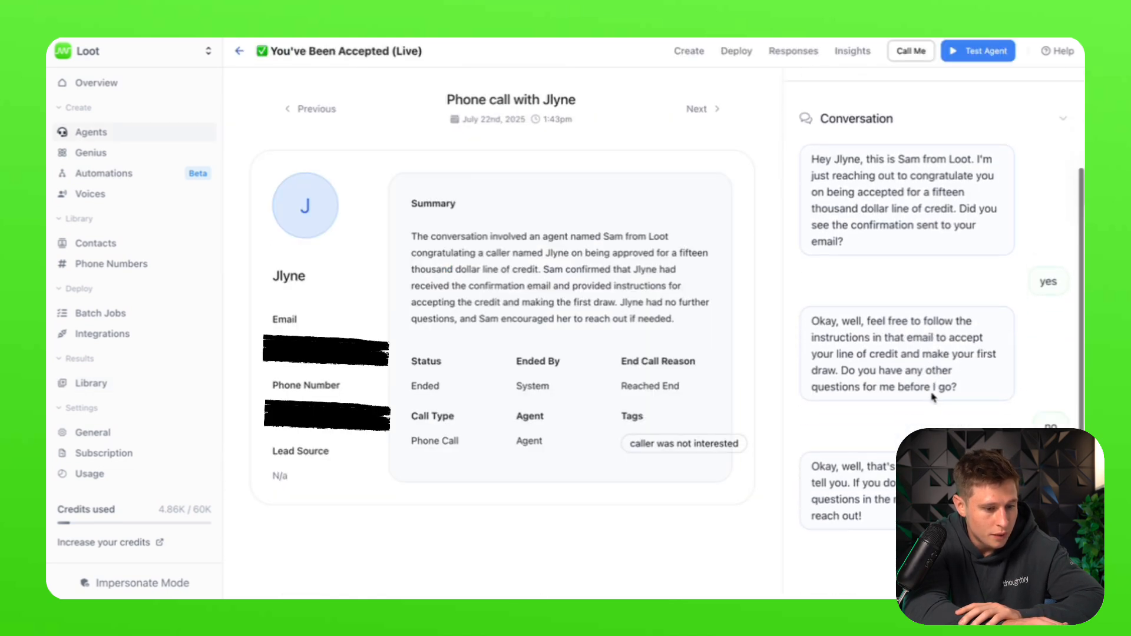
{"action": "scroll", "coordinate": [933, 397], "scroll_direction": "up", "scroll_amount": 2}
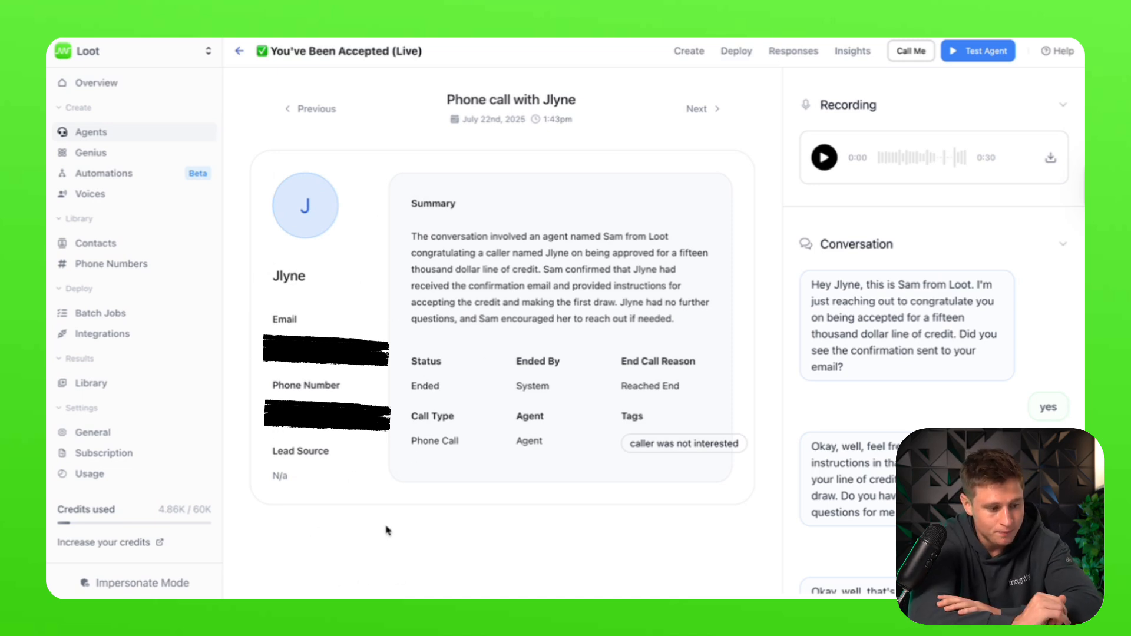
{"action": "scroll", "coordinate": [851, 468], "scroll_direction": "down", "scroll_amount": 3}
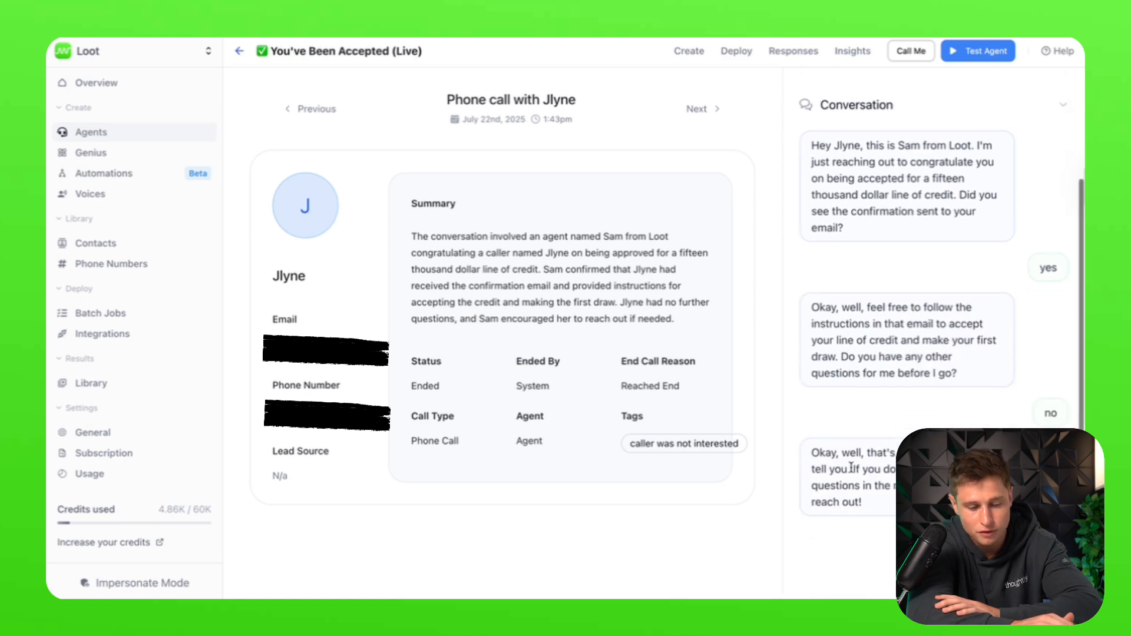
{"action": "scroll", "coordinate": [851, 469], "scroll_direction": "up", "scroll_amount": 3}
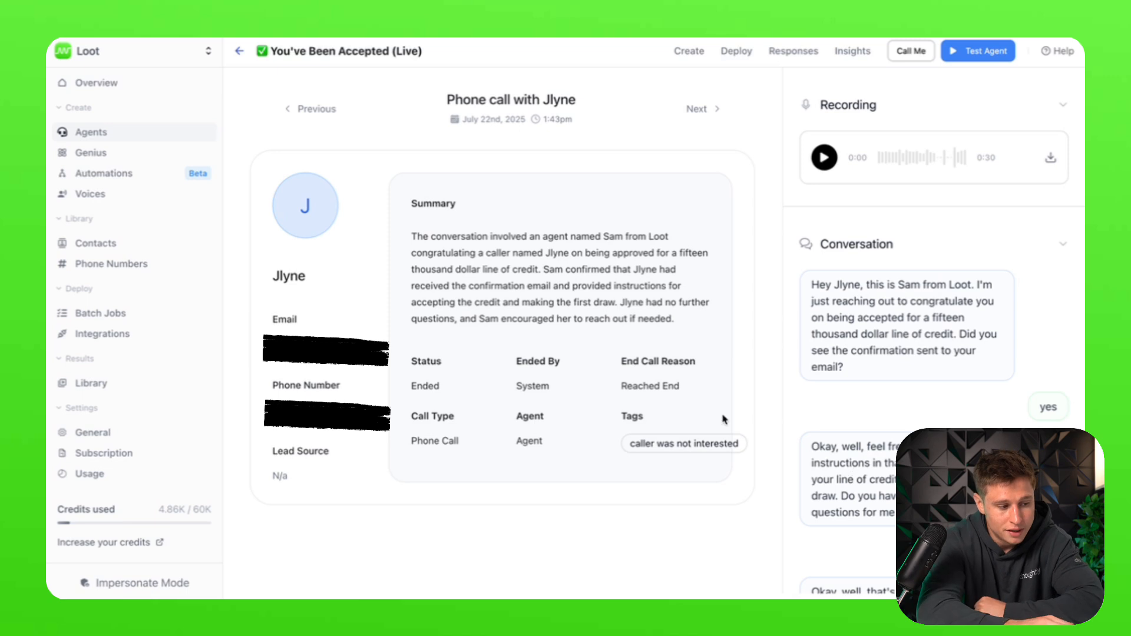
Step: Open Integrations and look through the available integrations down to the Zapier apps
{"action": "scroll", "coordinate": [177, 353], "scroll_direction": "down", "scroll_amount": 2}
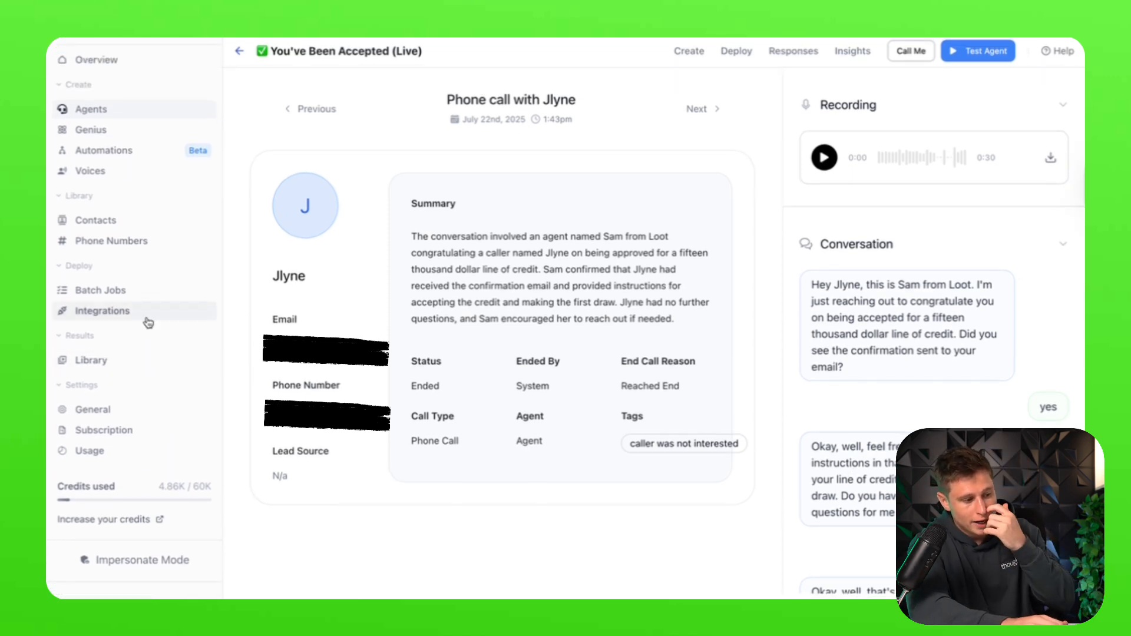
{"action": "left_click", "coordinate": [146, 318]}
{"action": "scroll", "coordinate": [652, 452], "scroll_direction": "down", "scroll_amount": 6}
{"action": "scroll", "coordinate": [652, 452], "scroll_direction": "down", "scroll_amount": 10}
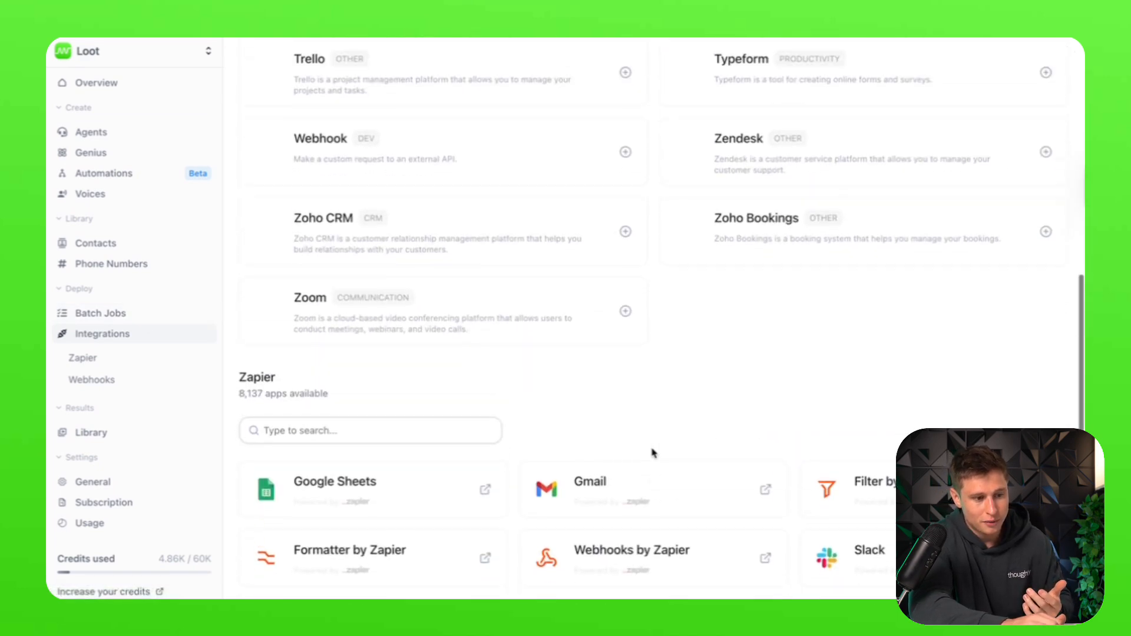
{"action": "scroll", "coordinate": [651, 454], "scroll_direction": "up", "scroll_amount": 12}
Step: View the Batch Jobs page and the Phone Numbers list, and return to the Agents list
{"action": "left_click", "coordinate": [150, 320]}
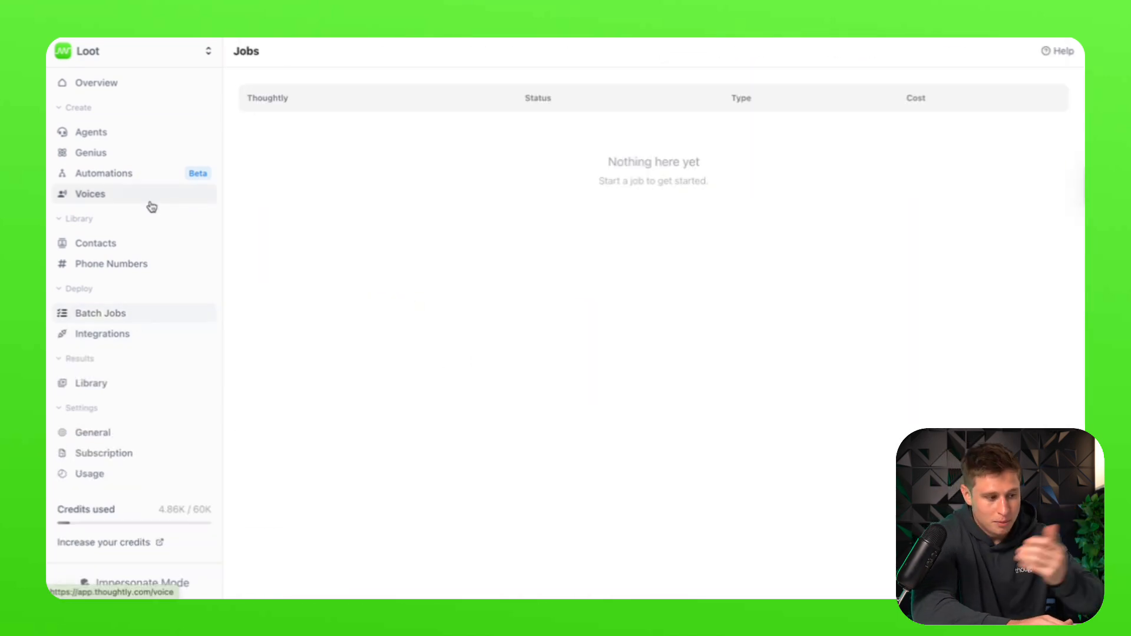
{"action": "left_click", "coordinate": [137, 269]}
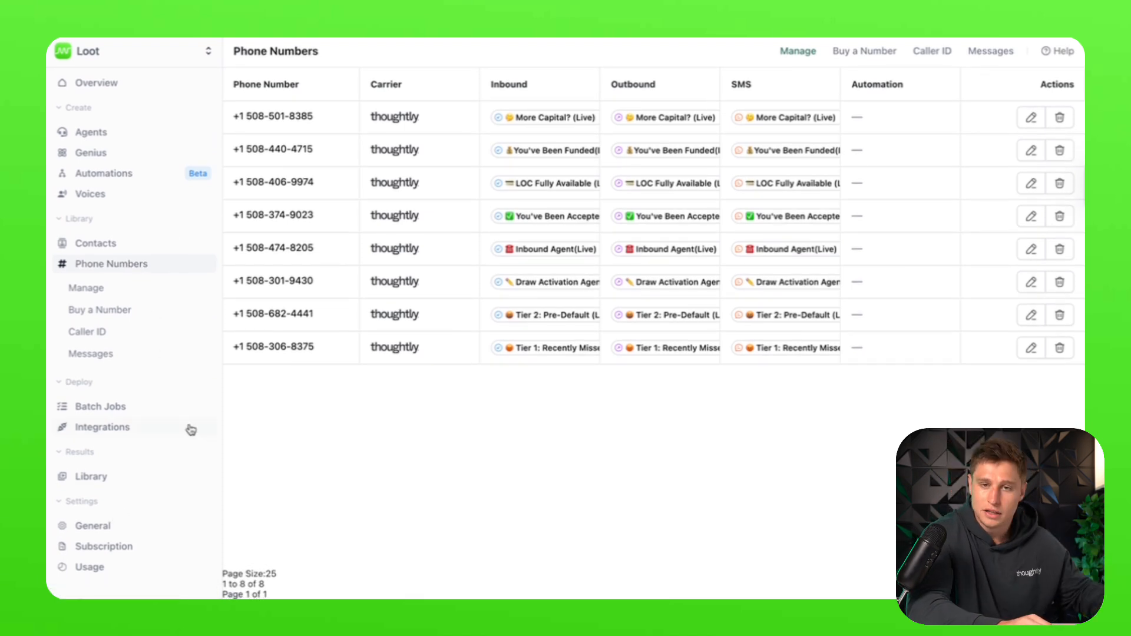
{"action": "left_click", "coordinate": [169, 135]}
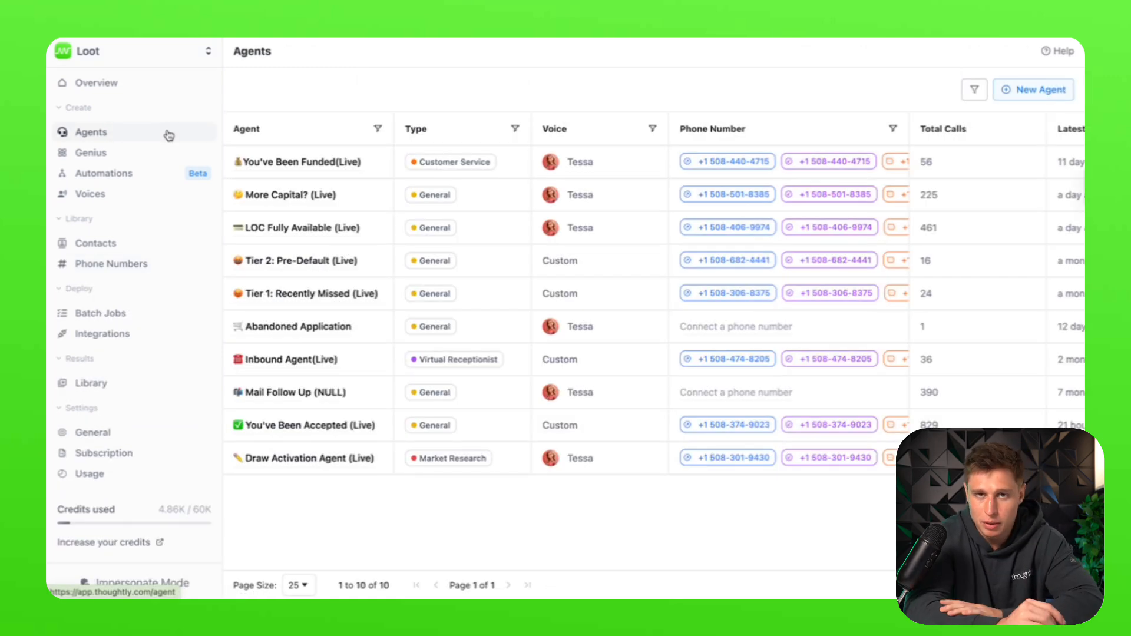